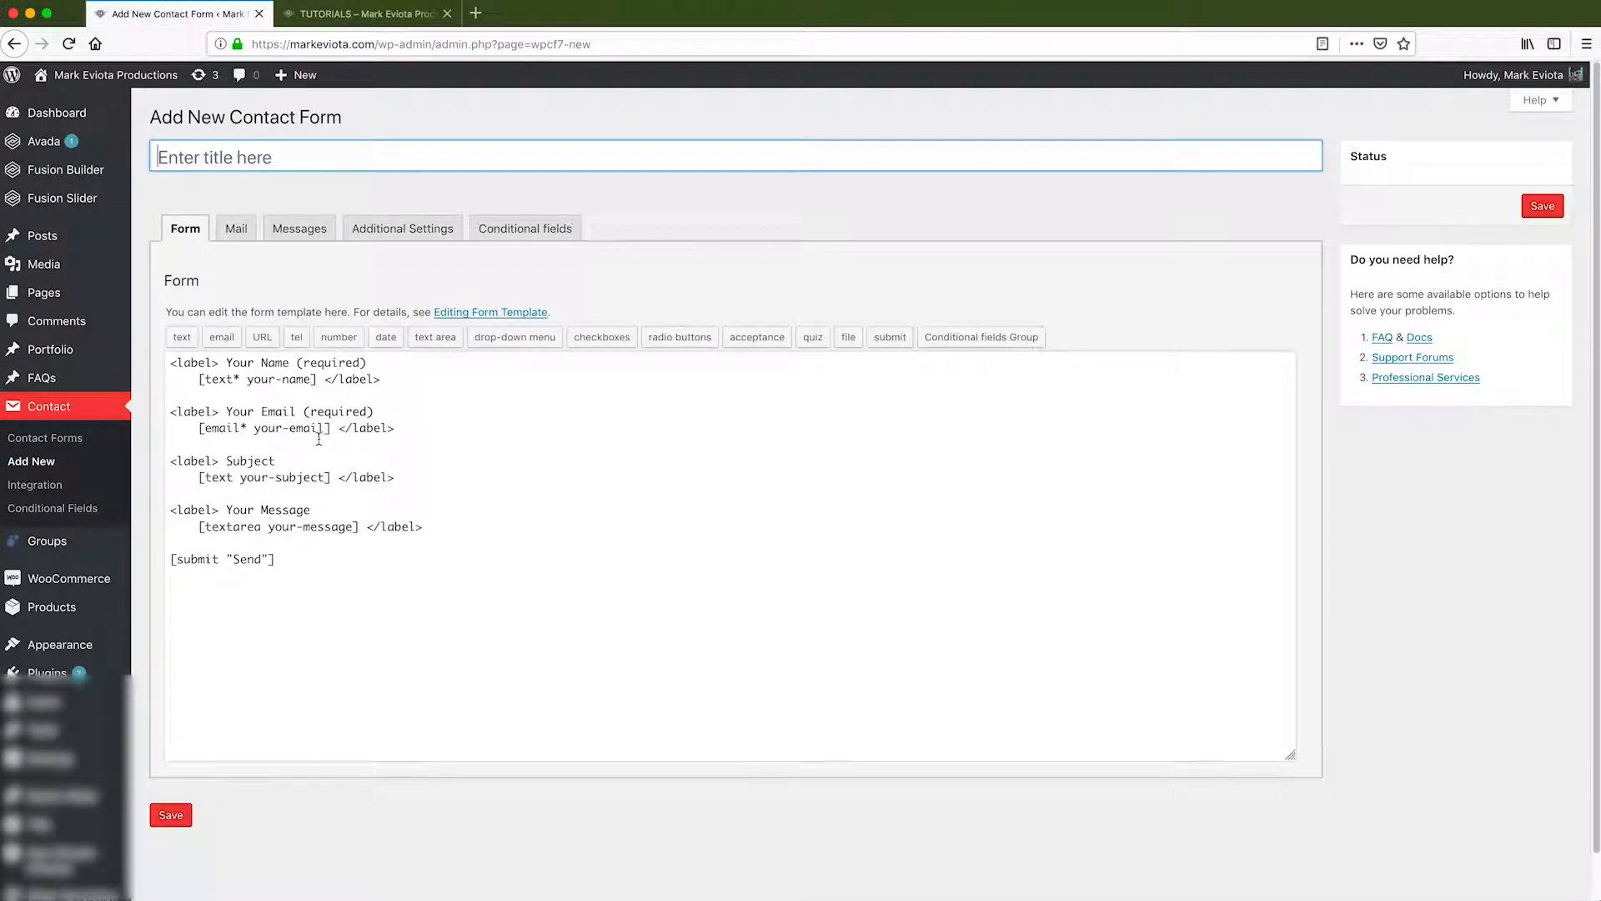
Enter 'Private Video' as the new contact form's title.
click(254, 156)
text(Priva)
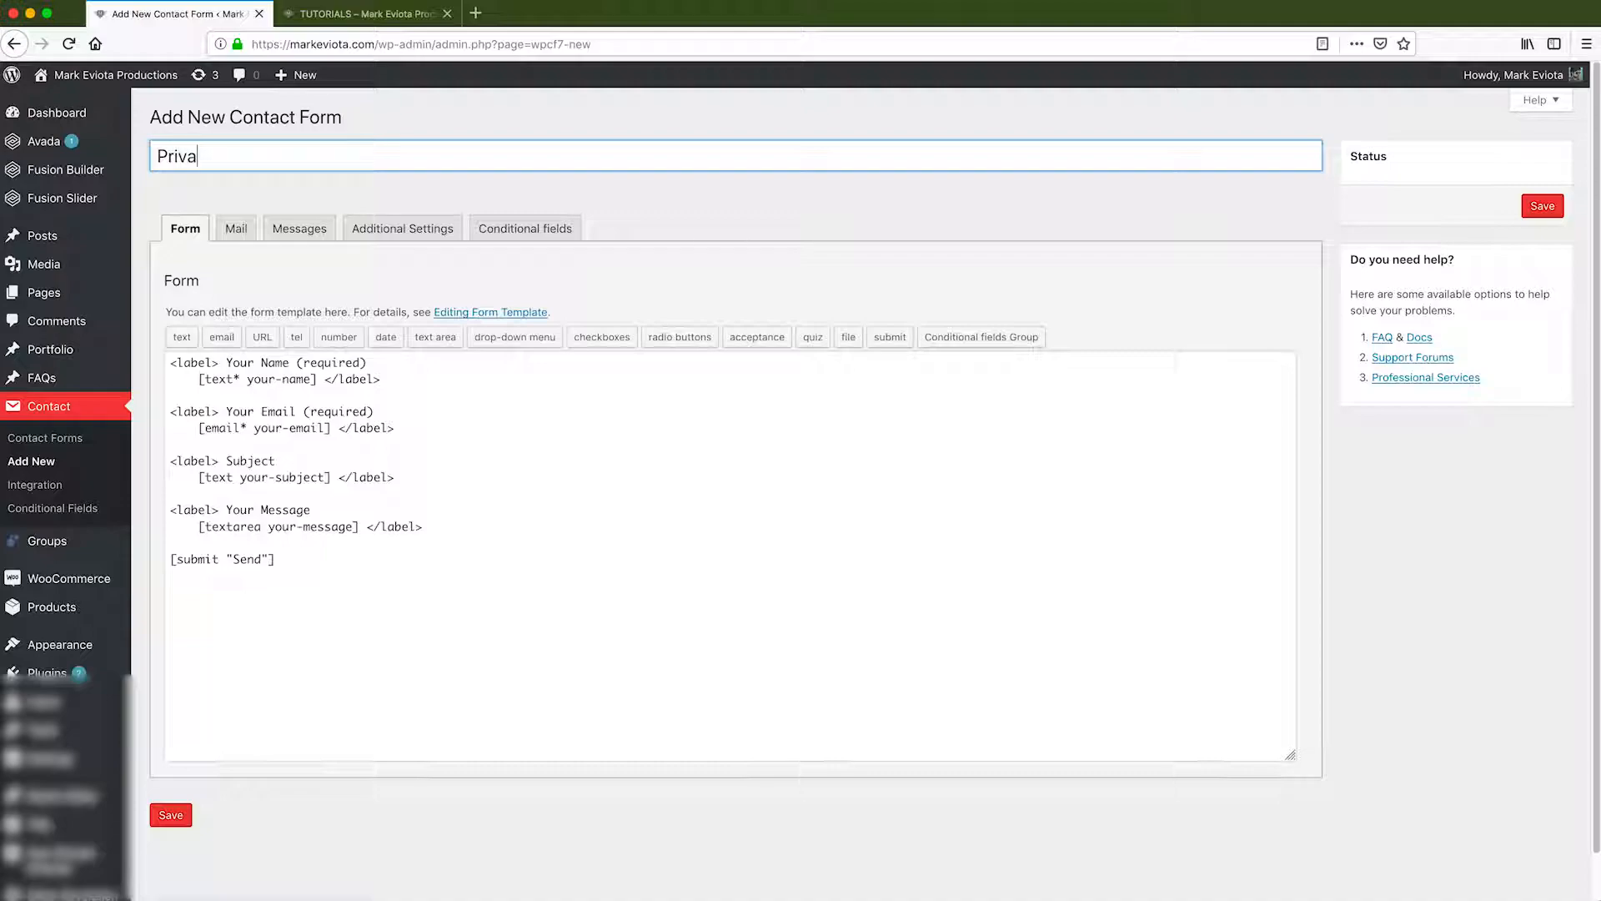
text(te Video)
Relabel the name field 'Passcode:' with tag your-passcode, and delete the email, subject, message and send lines.
drag(227, 367, 302, 370)
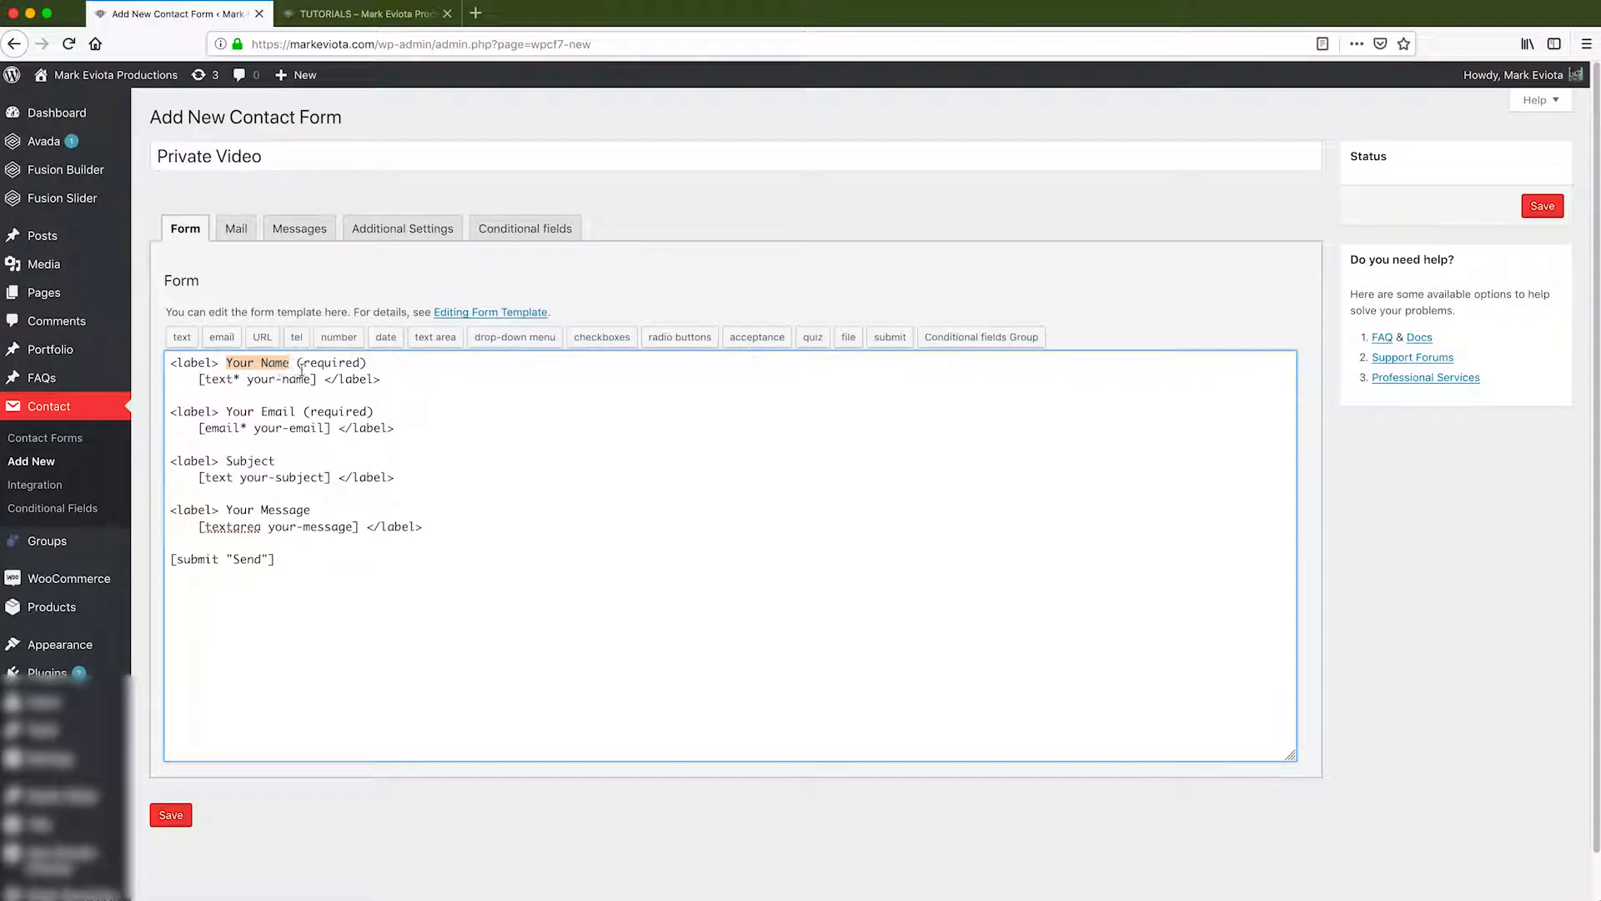
text(Passcode)
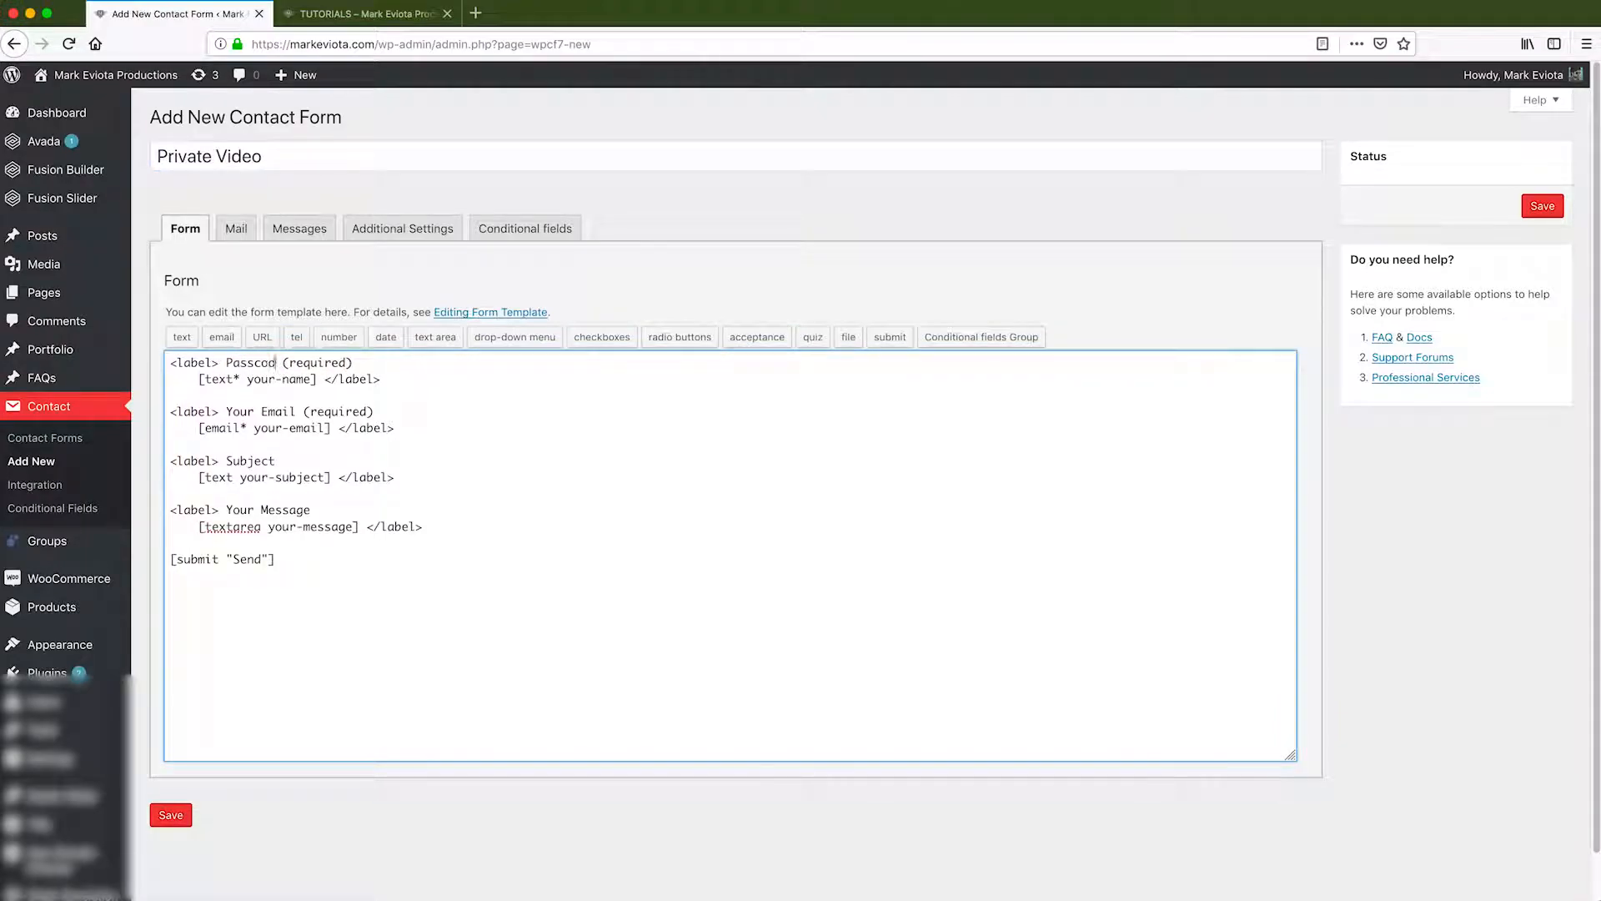
text(:)
drag(248, 379, 313, 380)
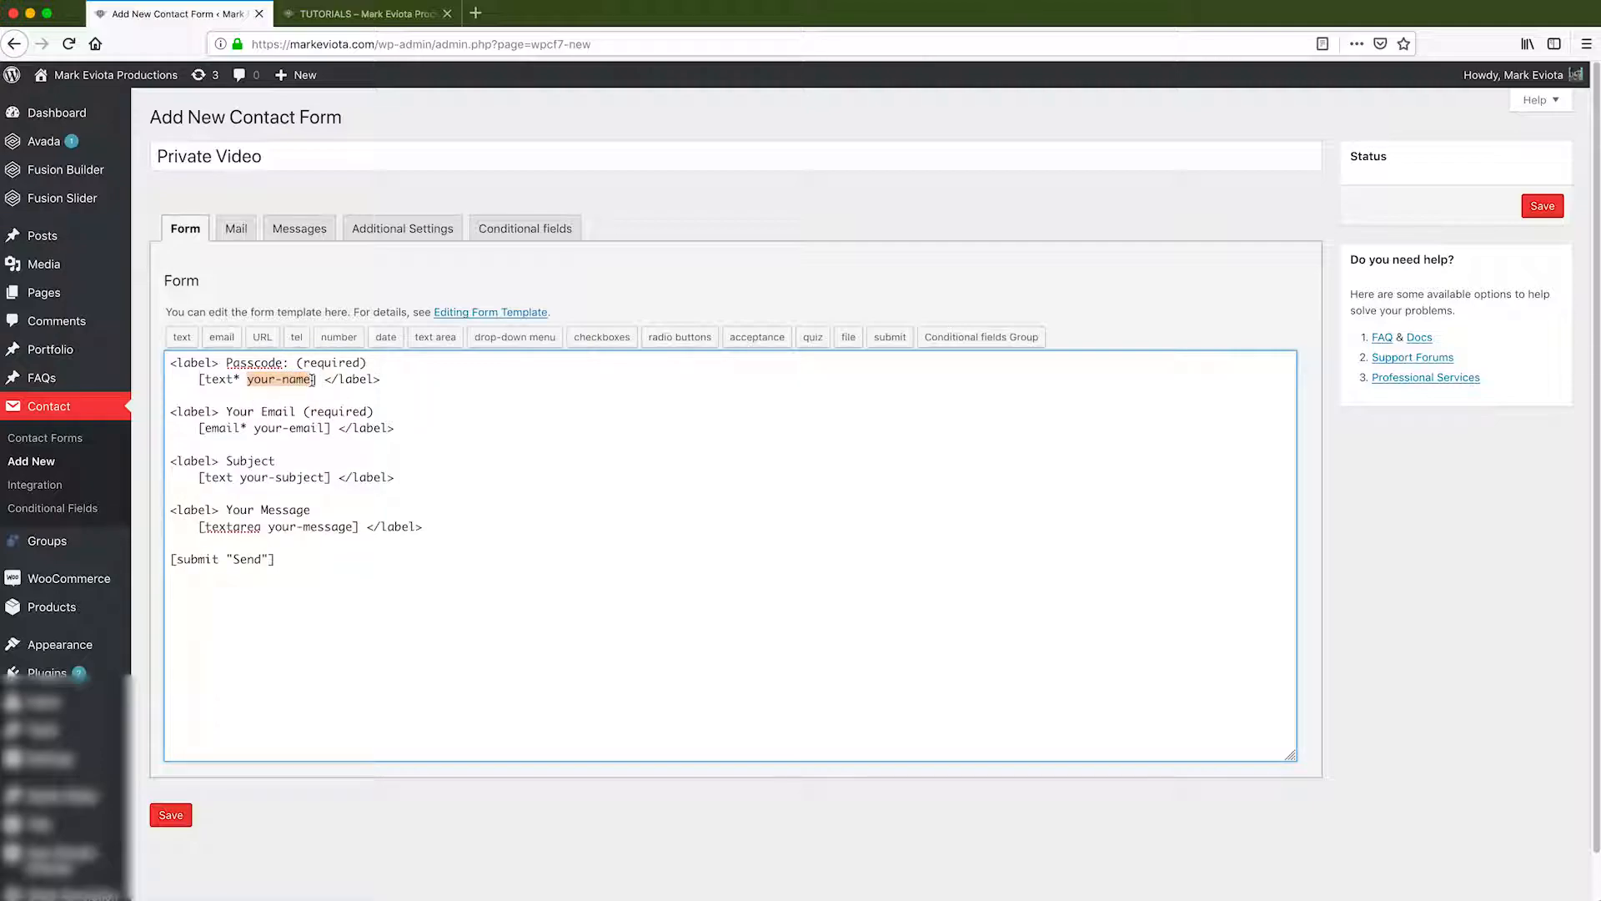
double_click(298, 380)
text(pass)
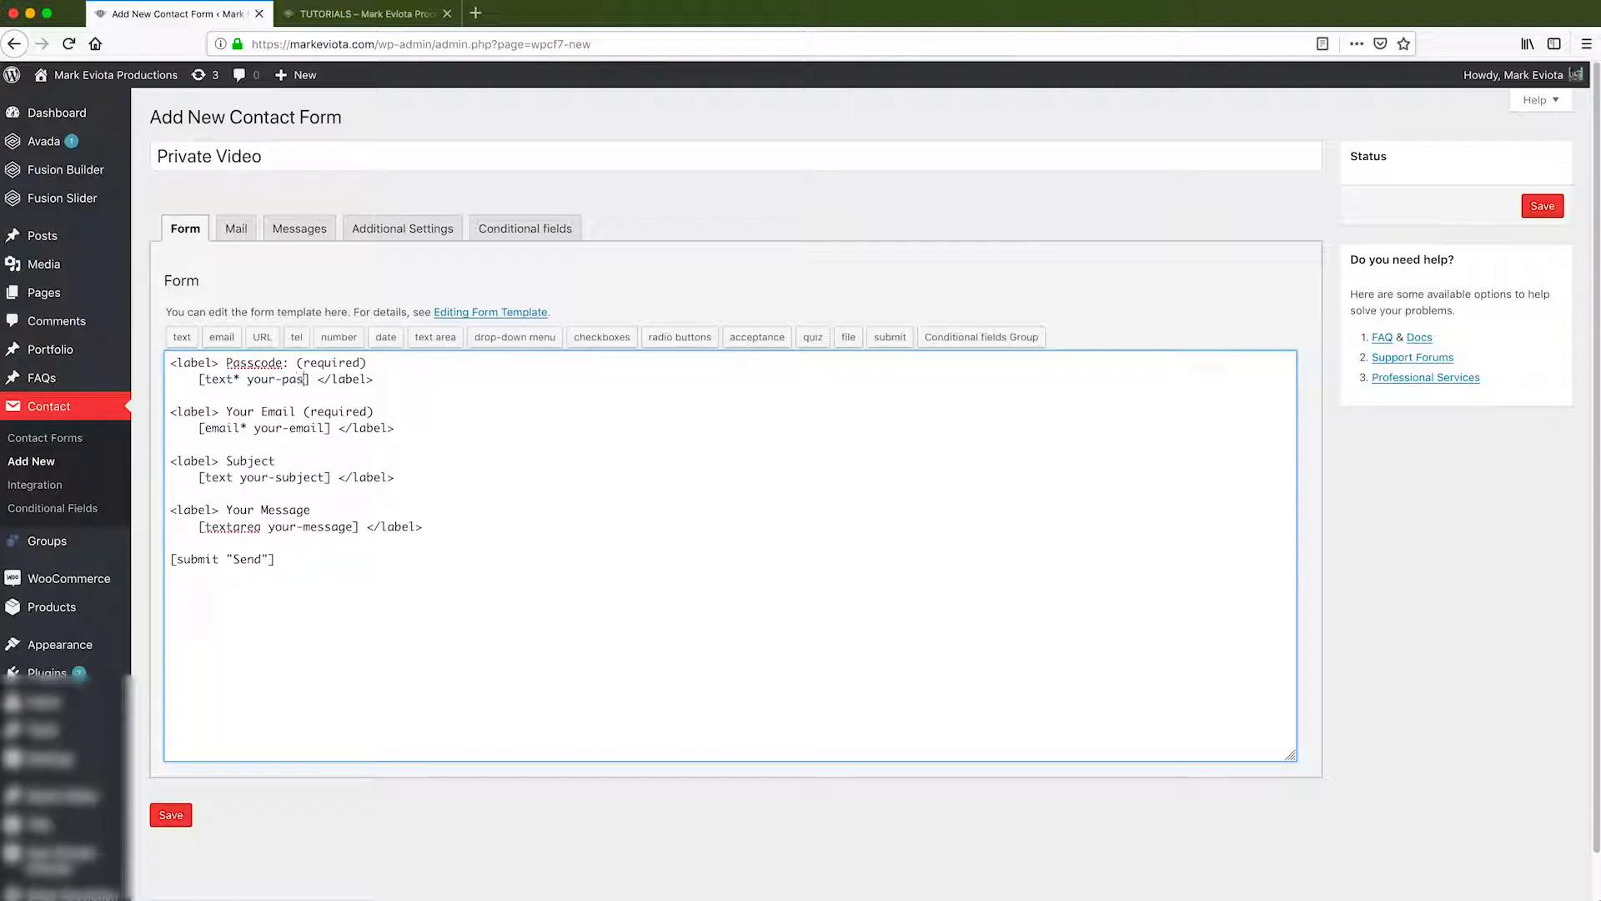
text(code)
drag(318, 558, 147, 408)
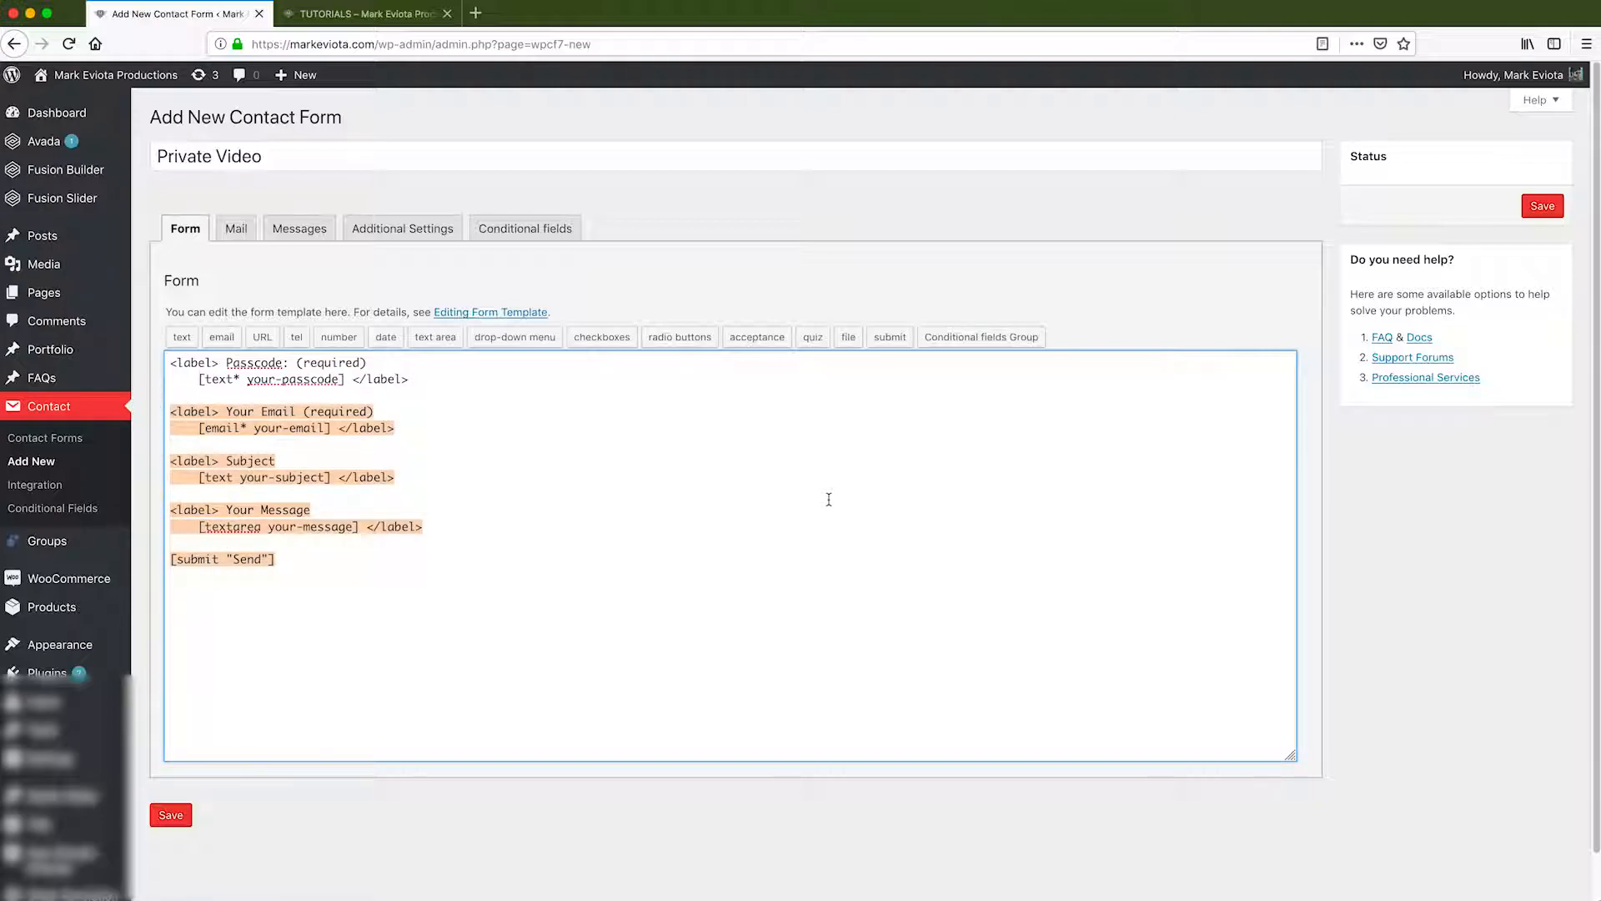
key(BackSpace)
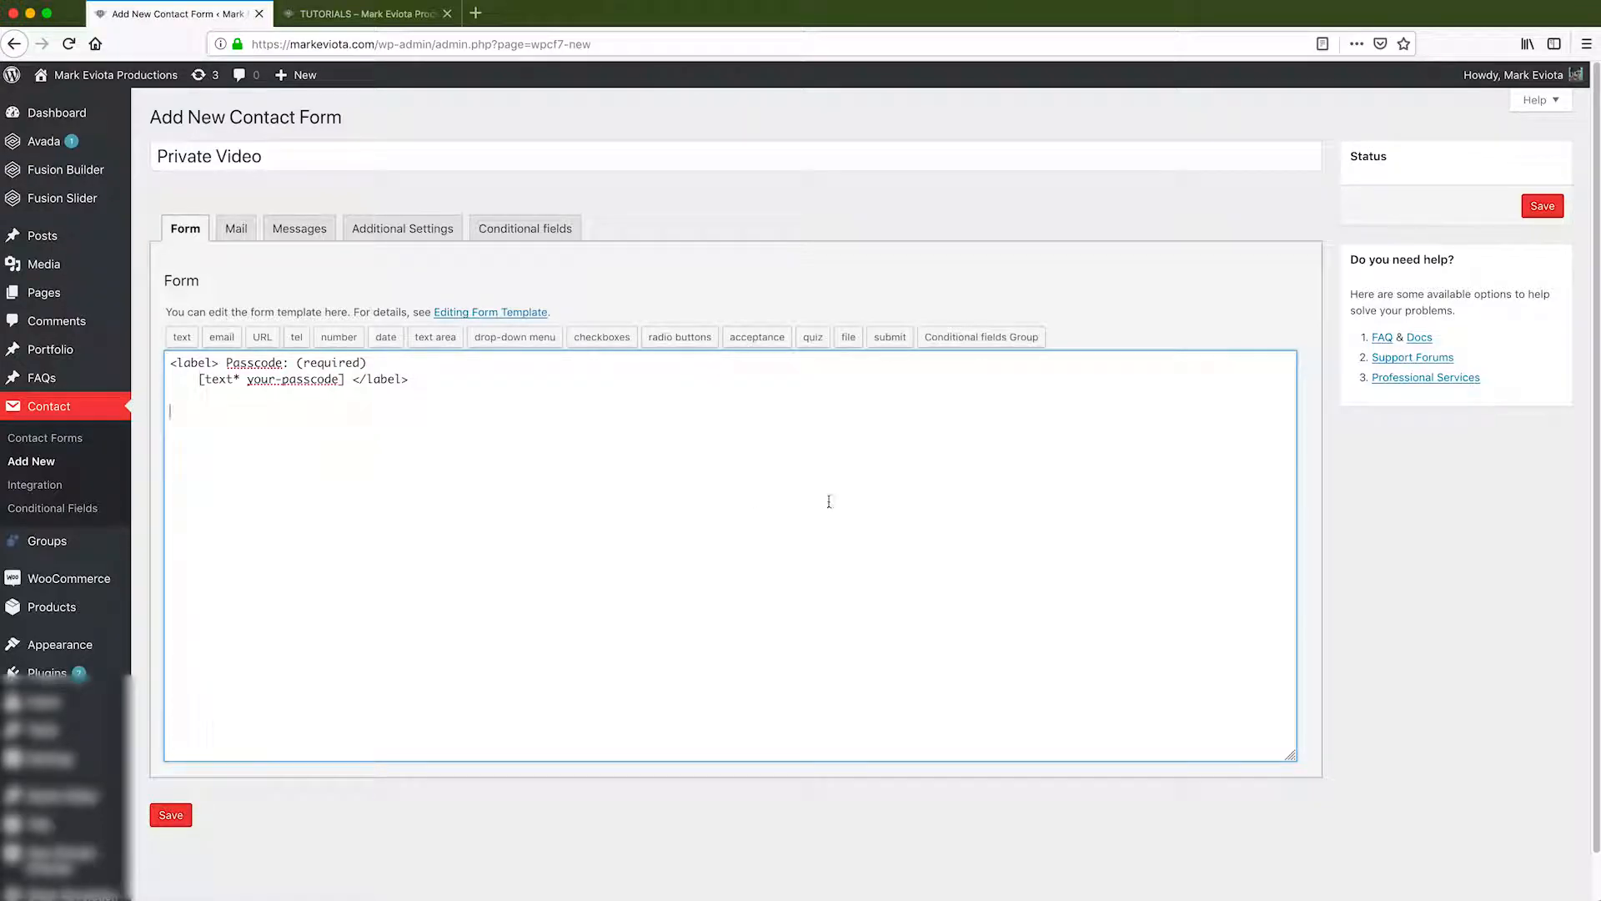
Insert a conditional fields group, renaming group-757 to group-private.
click(959, 335)
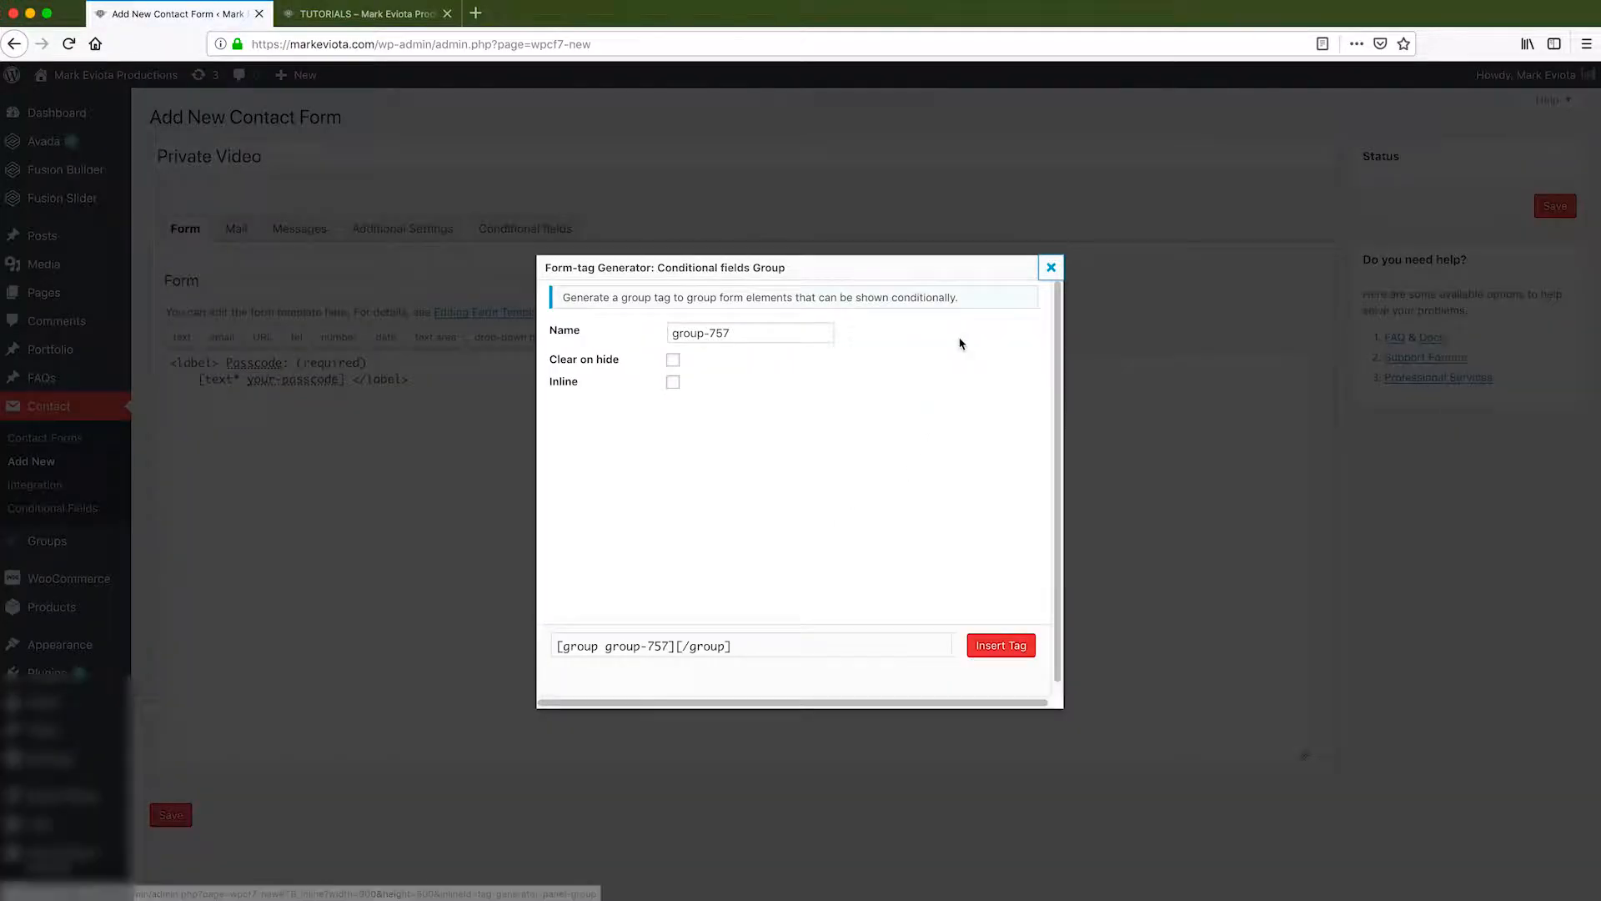
double_click(720, 333)
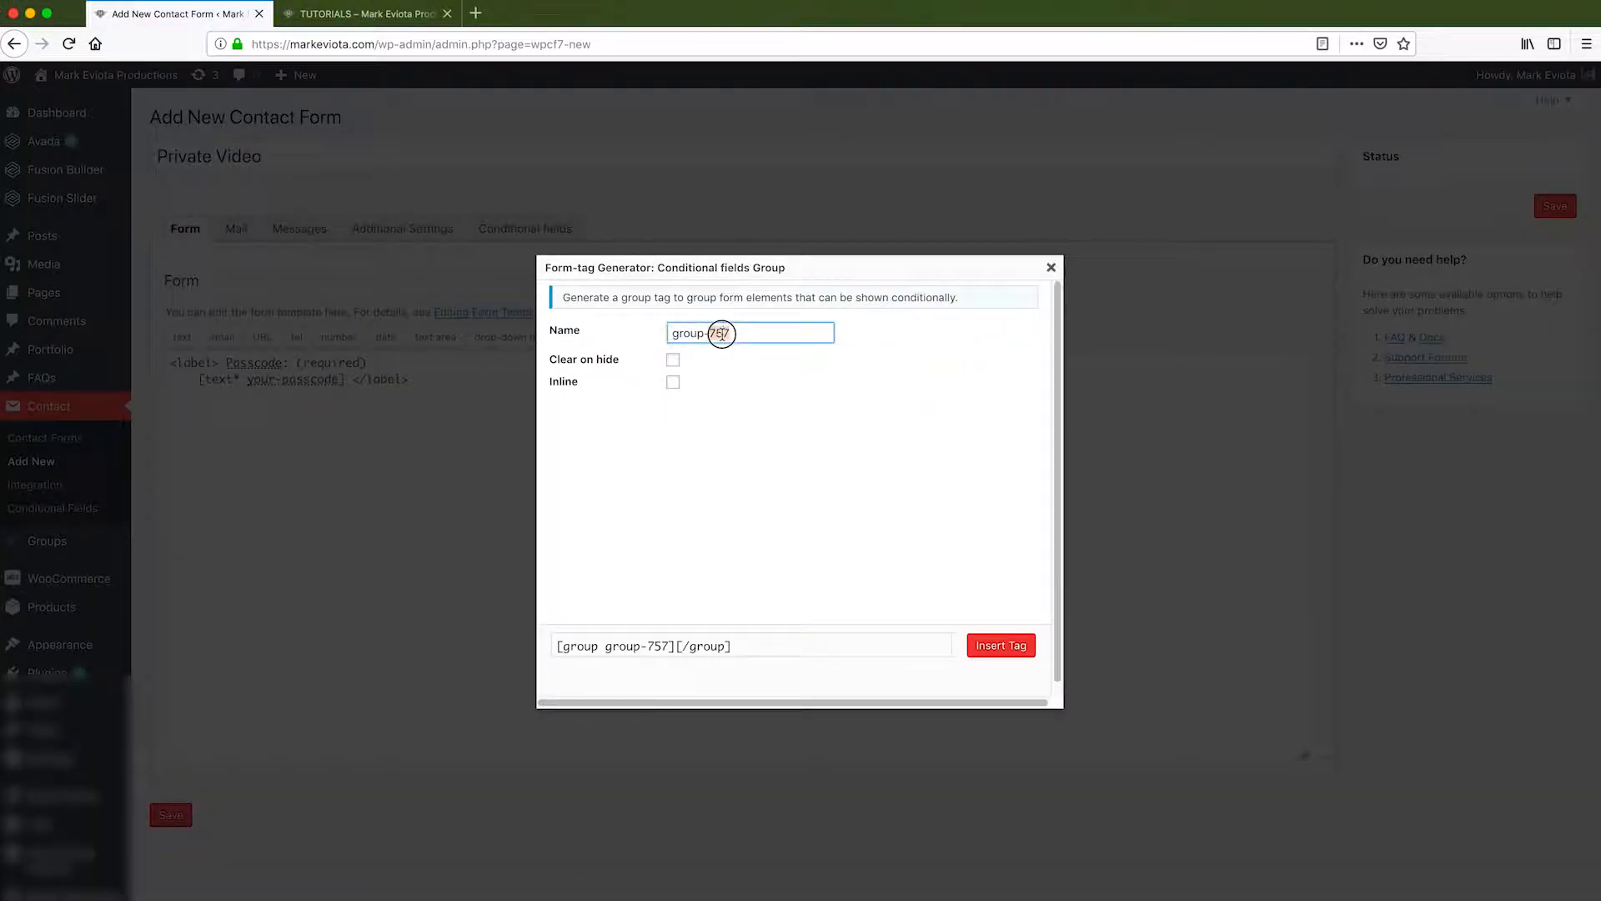
text(private)
click(992, 646)
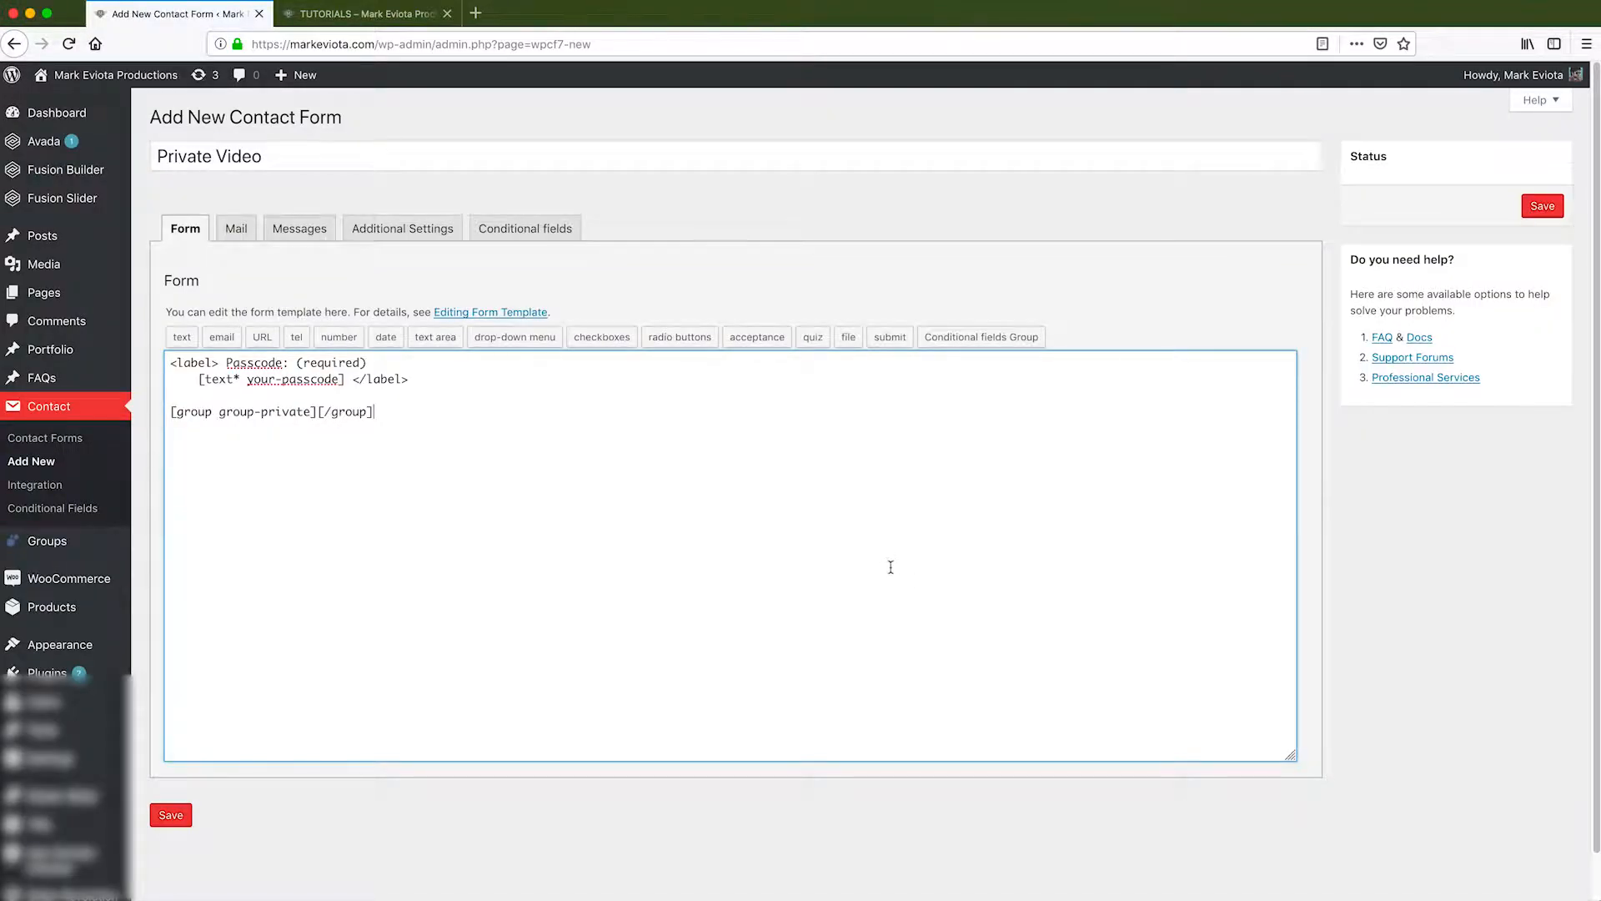
Type the <div><em>Private Access</em> heading inside the group.
text(<div)
key(BackSpace)
text(><em>Please)
key(BackSpace)
key(BackSpace)
key(BackSpace)
key(BackSpace)
key(BackSpace)
key(BackSpace)
key(BackSpace)
text(Private Access</em>)
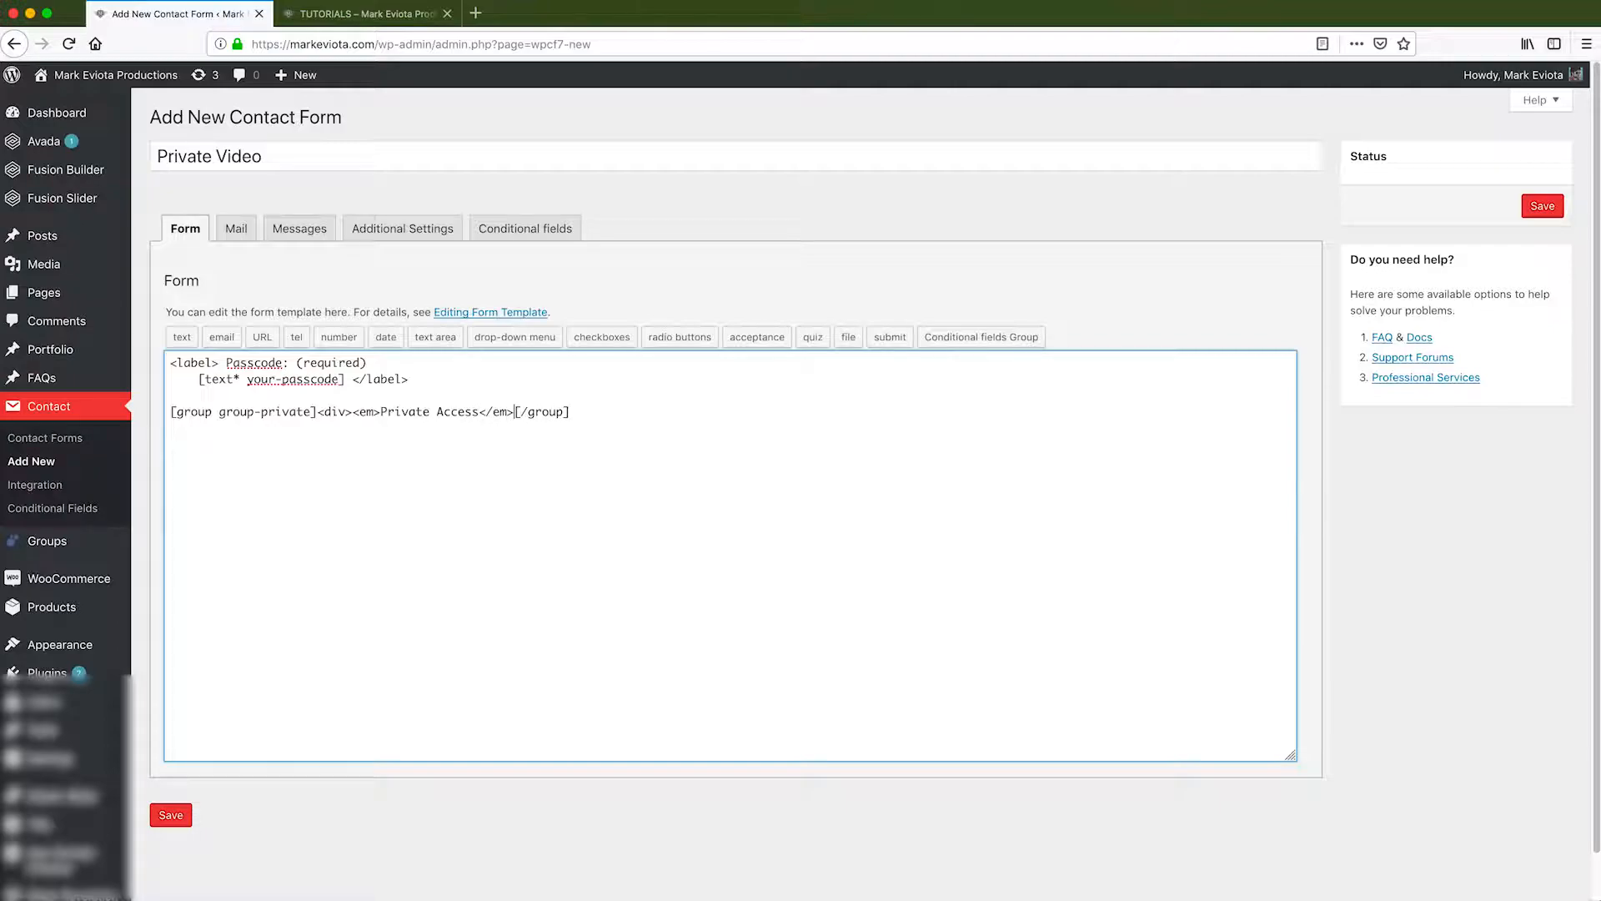
Add a fluid-width-video-wrapper div (padding-top 60%) containing a 'YouTube Video Player' iframe.
key(Return)
text(<div>)
key(BackSpace)
key(BackSpace)
key(BackSpace)
key(BackSpace)
key(BackSpace)
text(<div class="fluid-wdi)
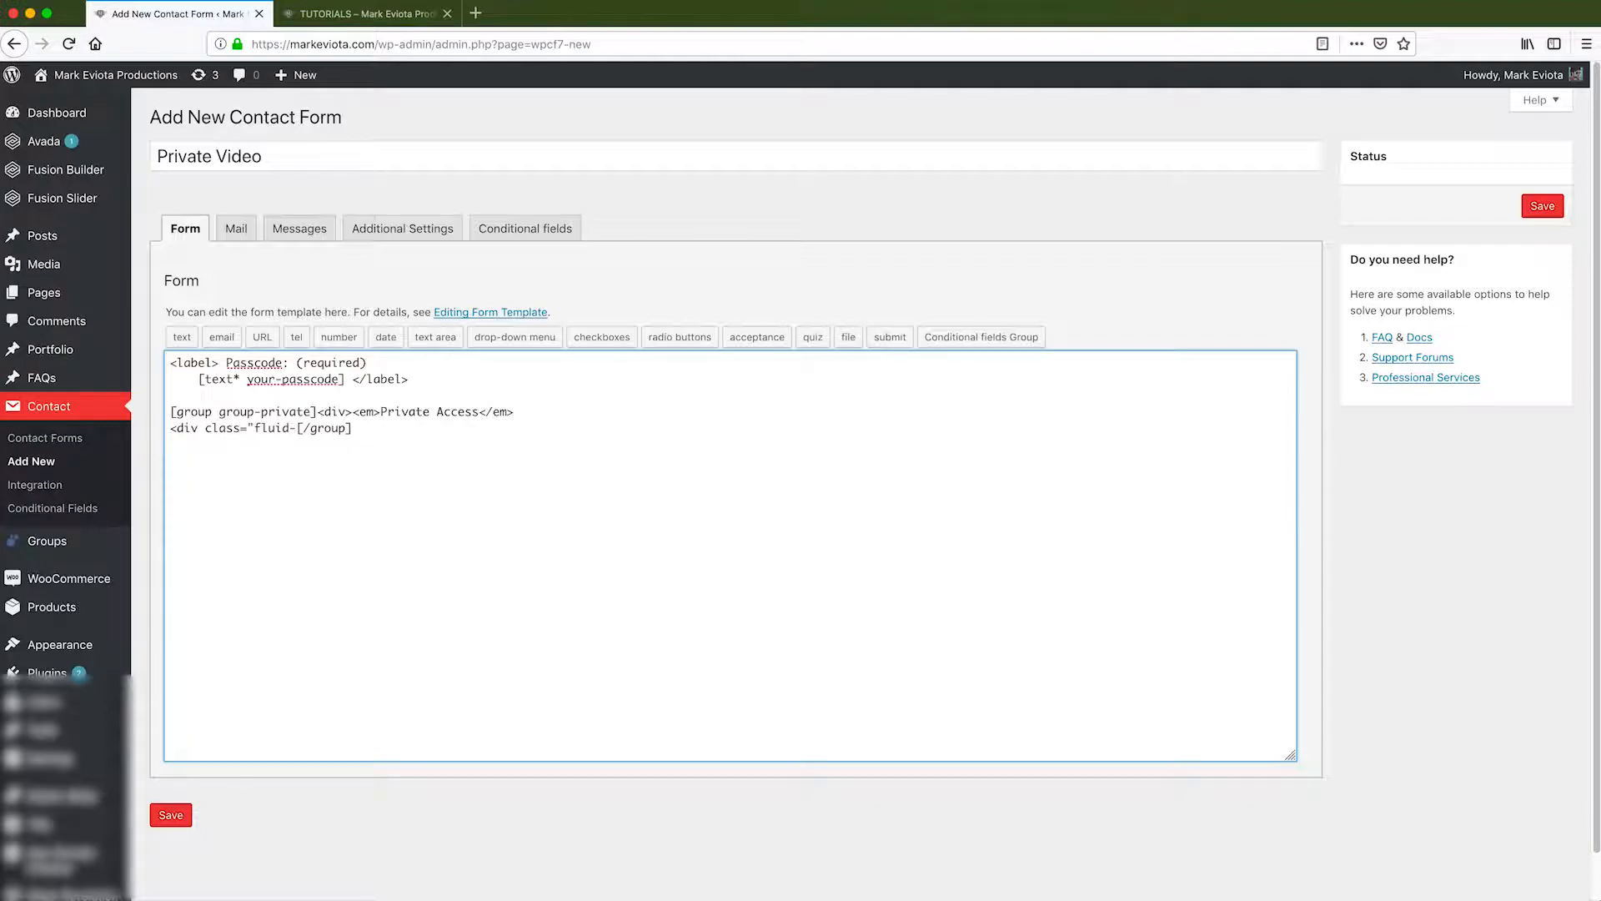
key(BackSpace)
key(BackSpace)
key(BackSpace)
text(width-video-wrapper" style)
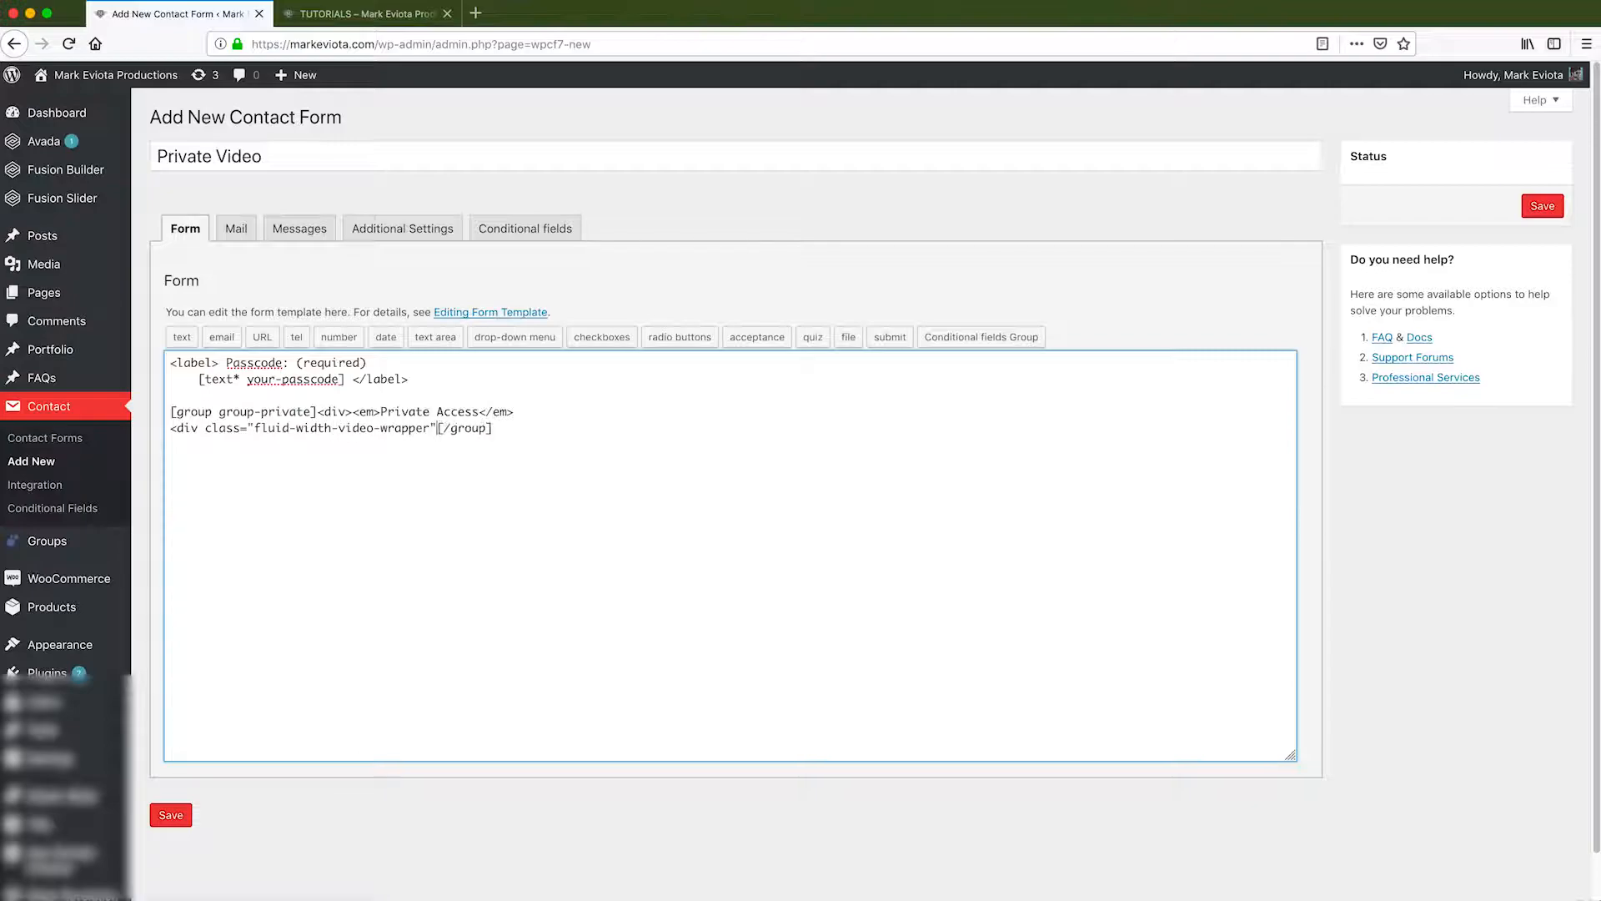
text(="padding-top: 60%")
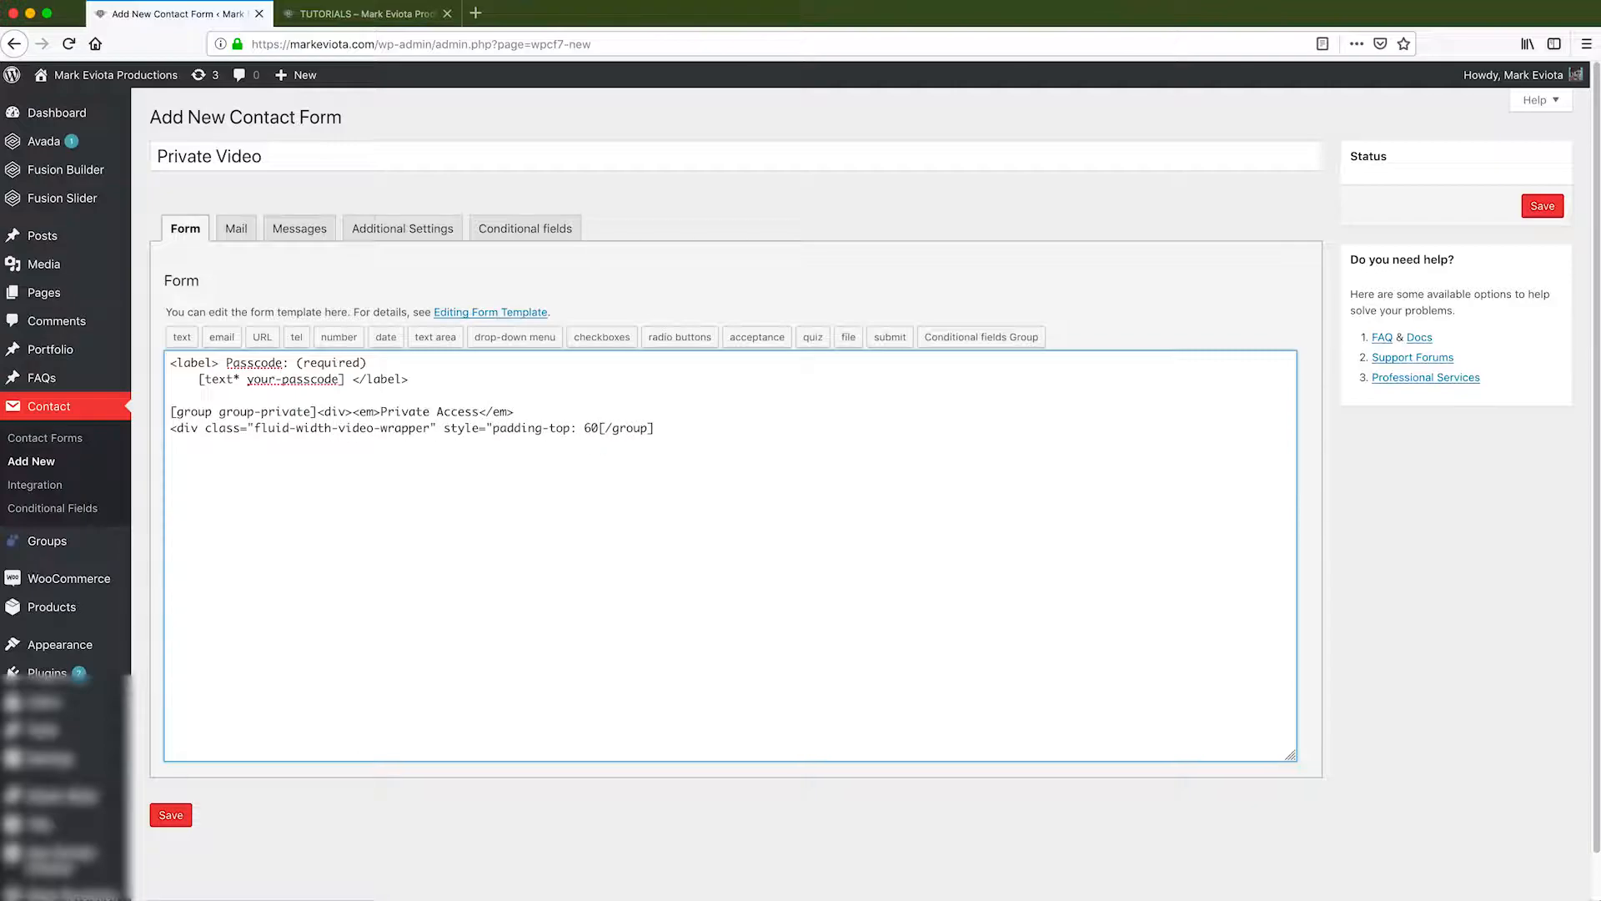
text(><iframe title="You)
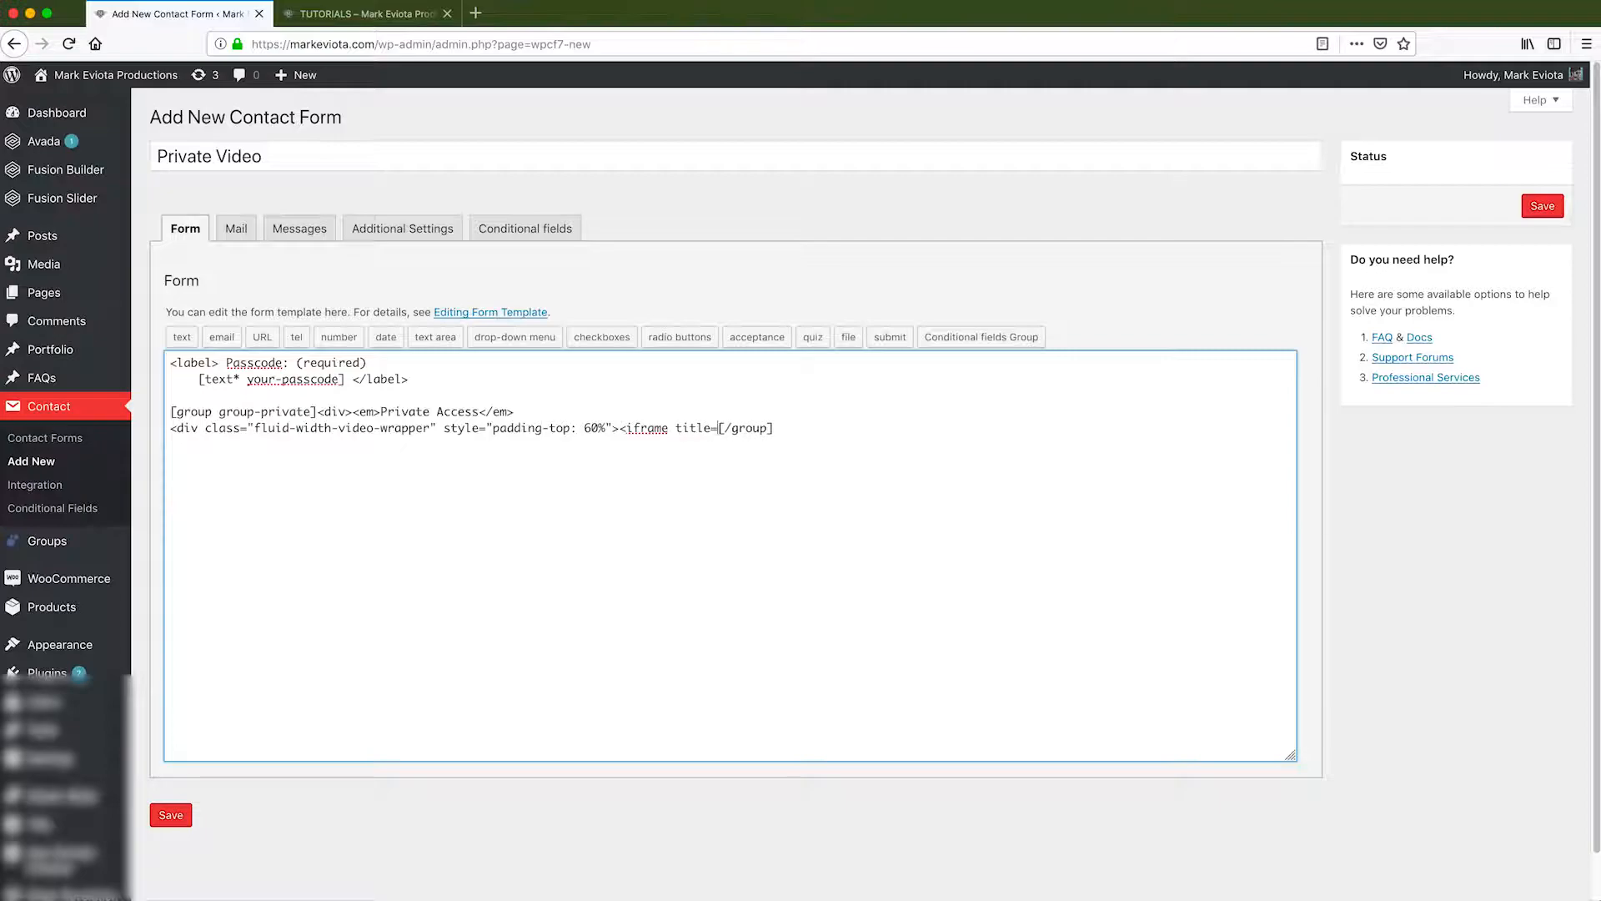
text(Tube Video Player" src=")
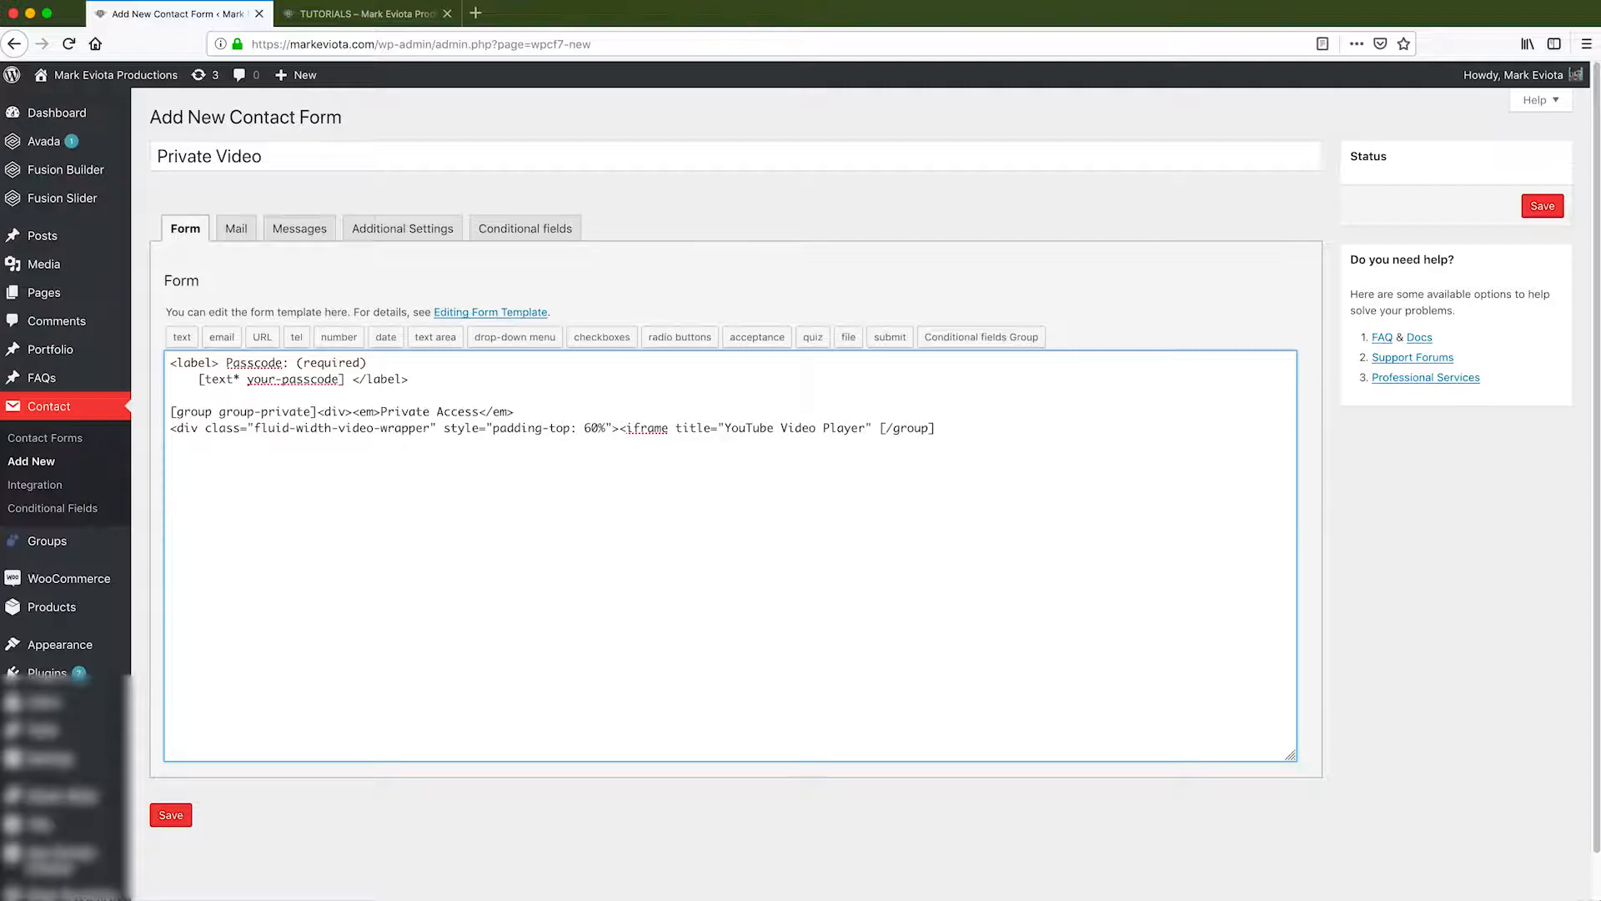
text(" allowfullscreen="" name="fitvideo0")
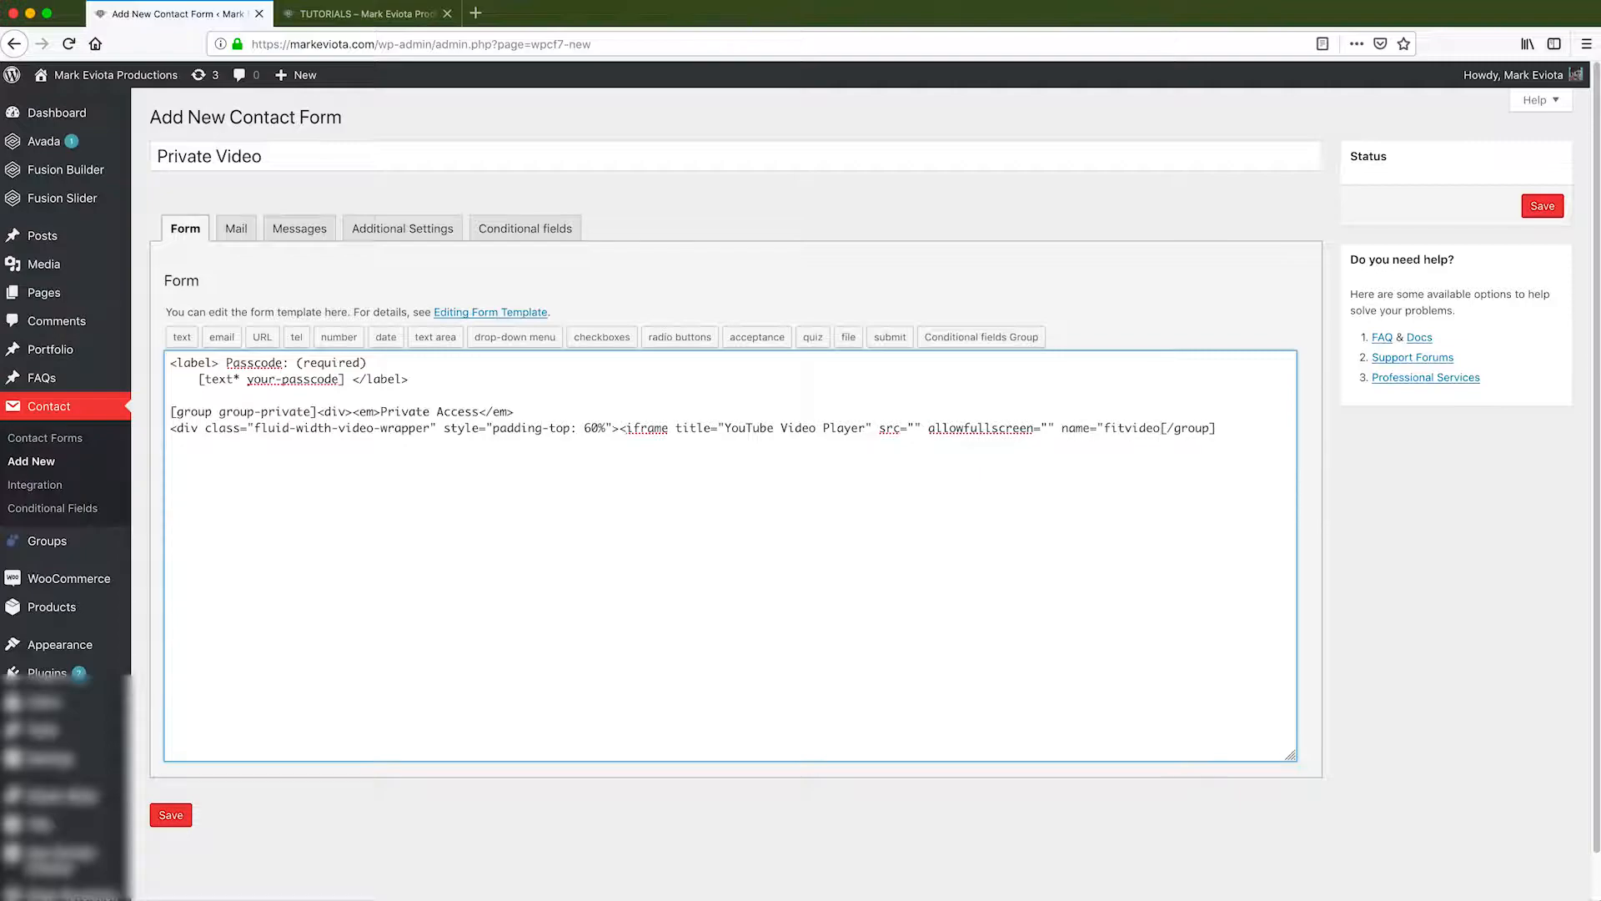
text(></iframe></div></div>)
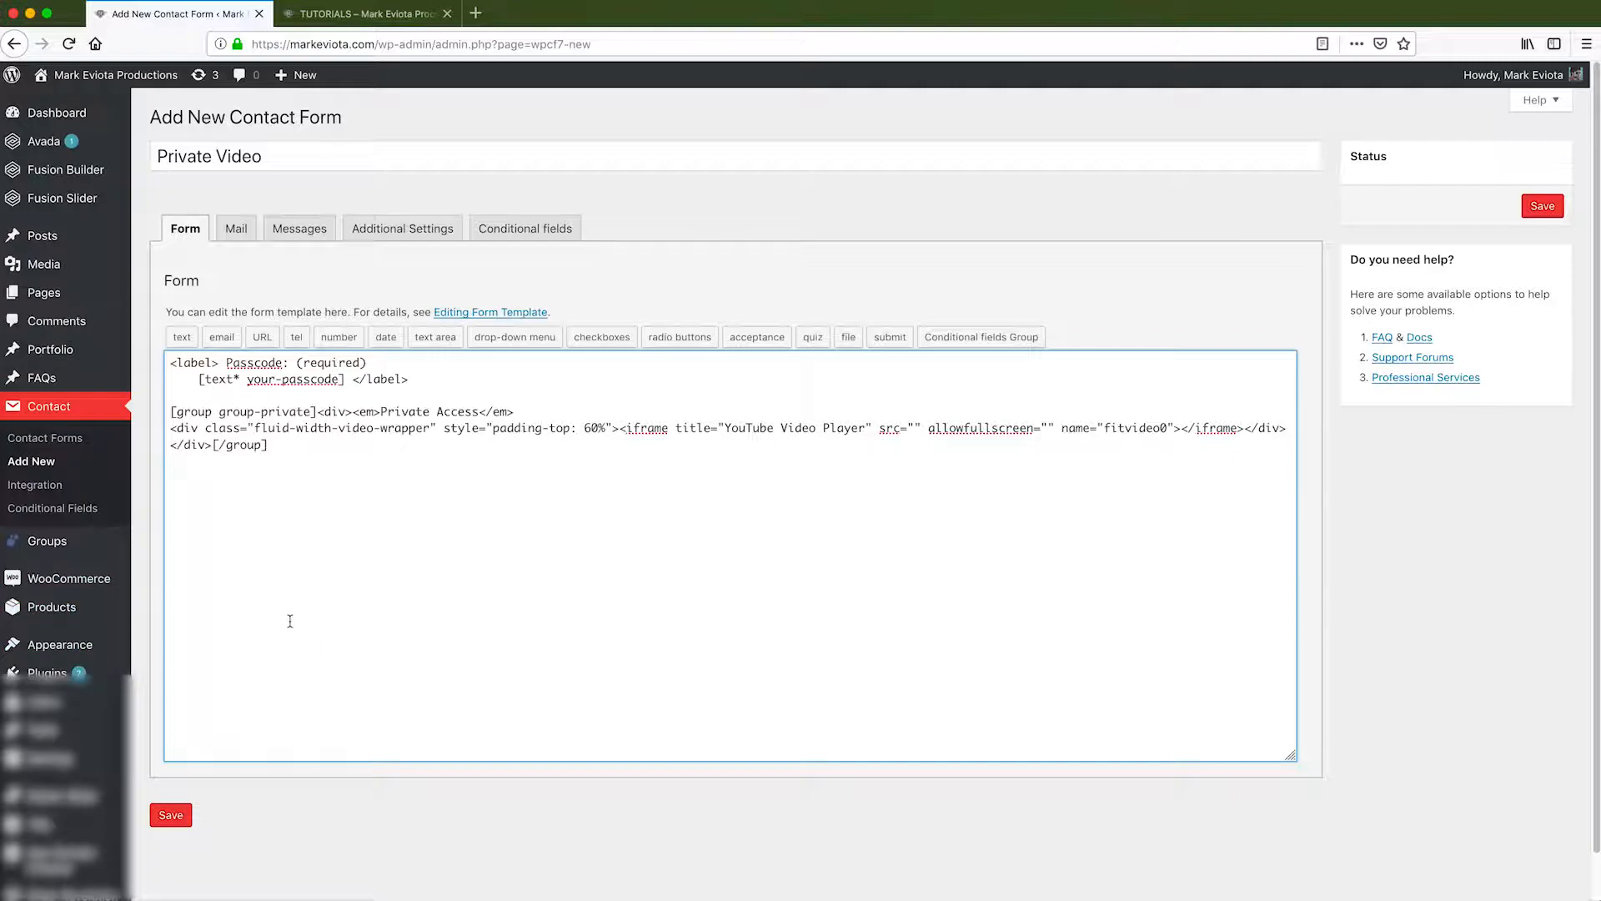
Save the form and add a conditional rule where your-passcode equals a value.
click(170, 814)
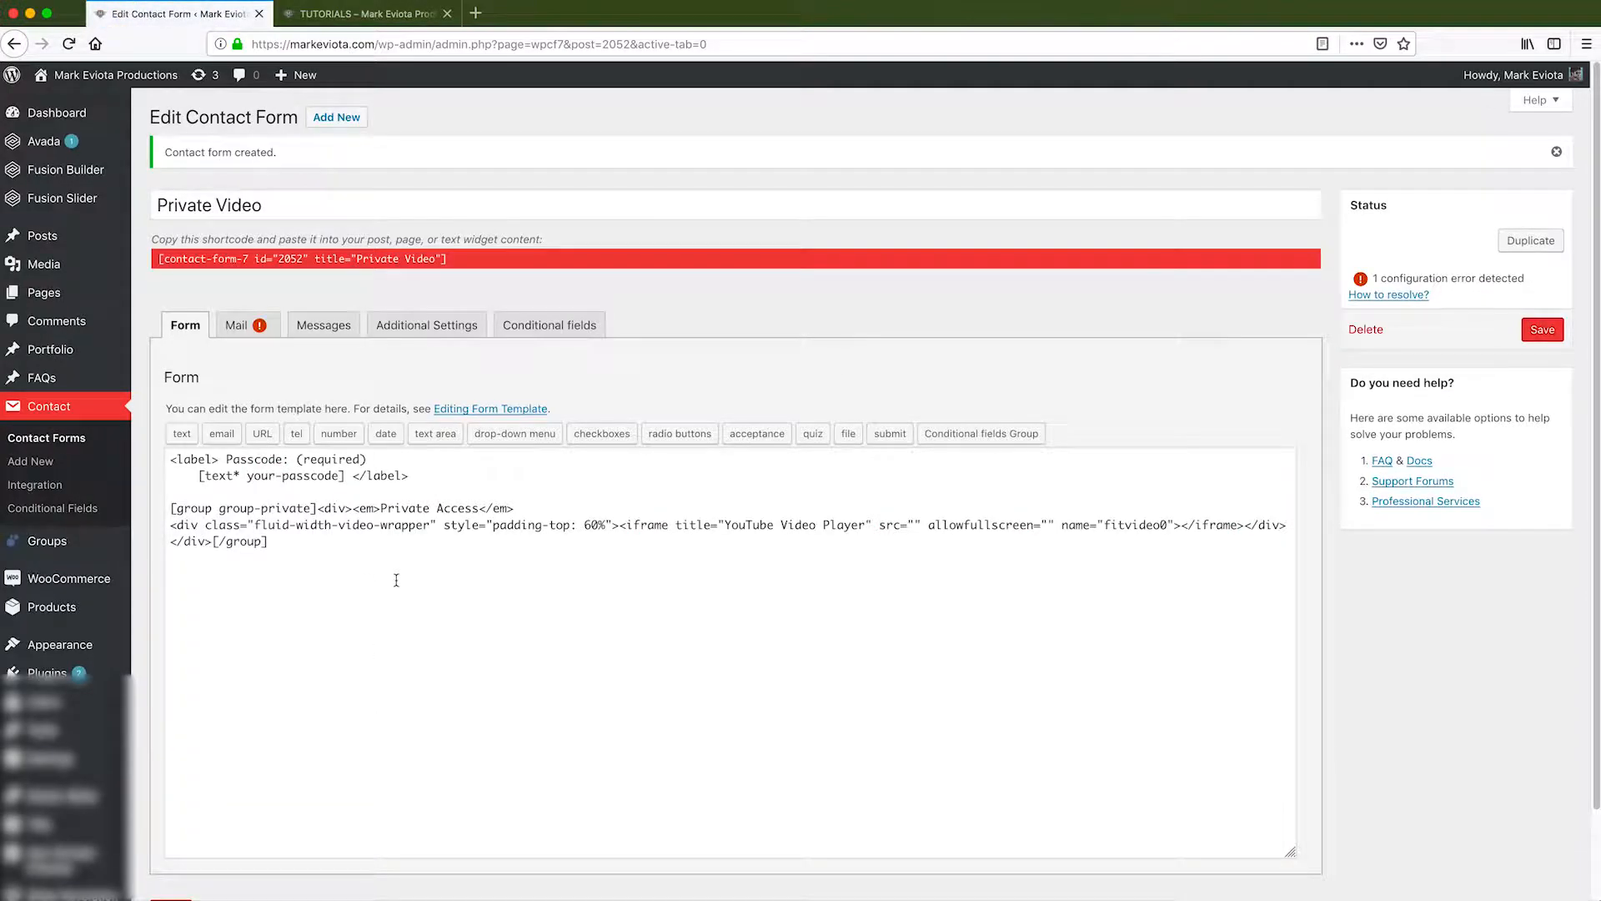
click(549, 325)
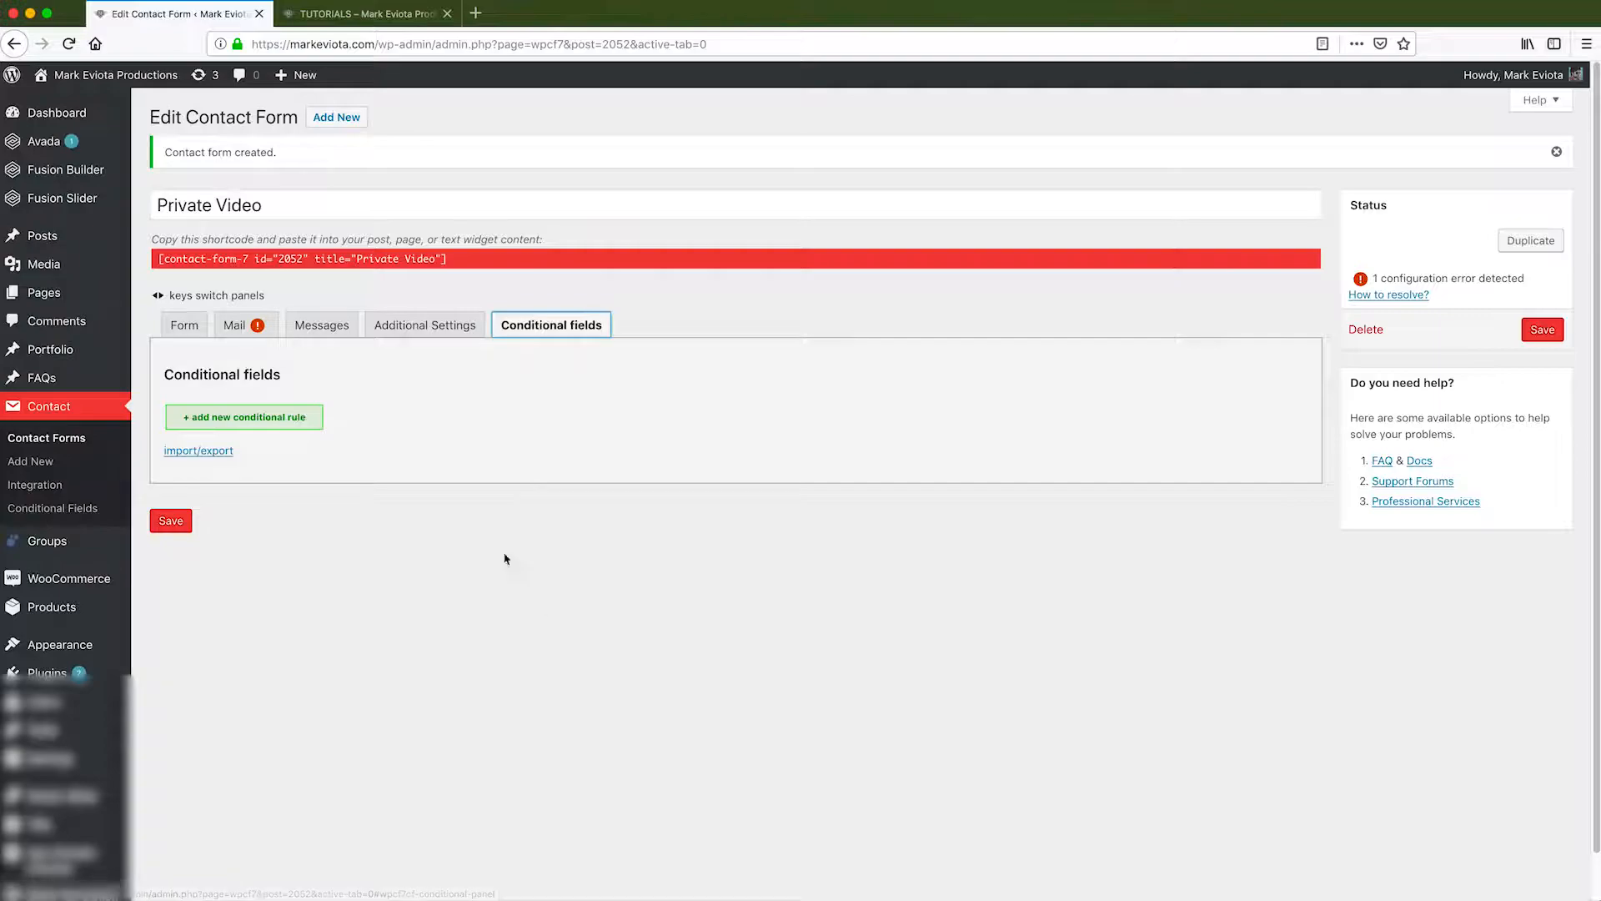
click(301, 433)
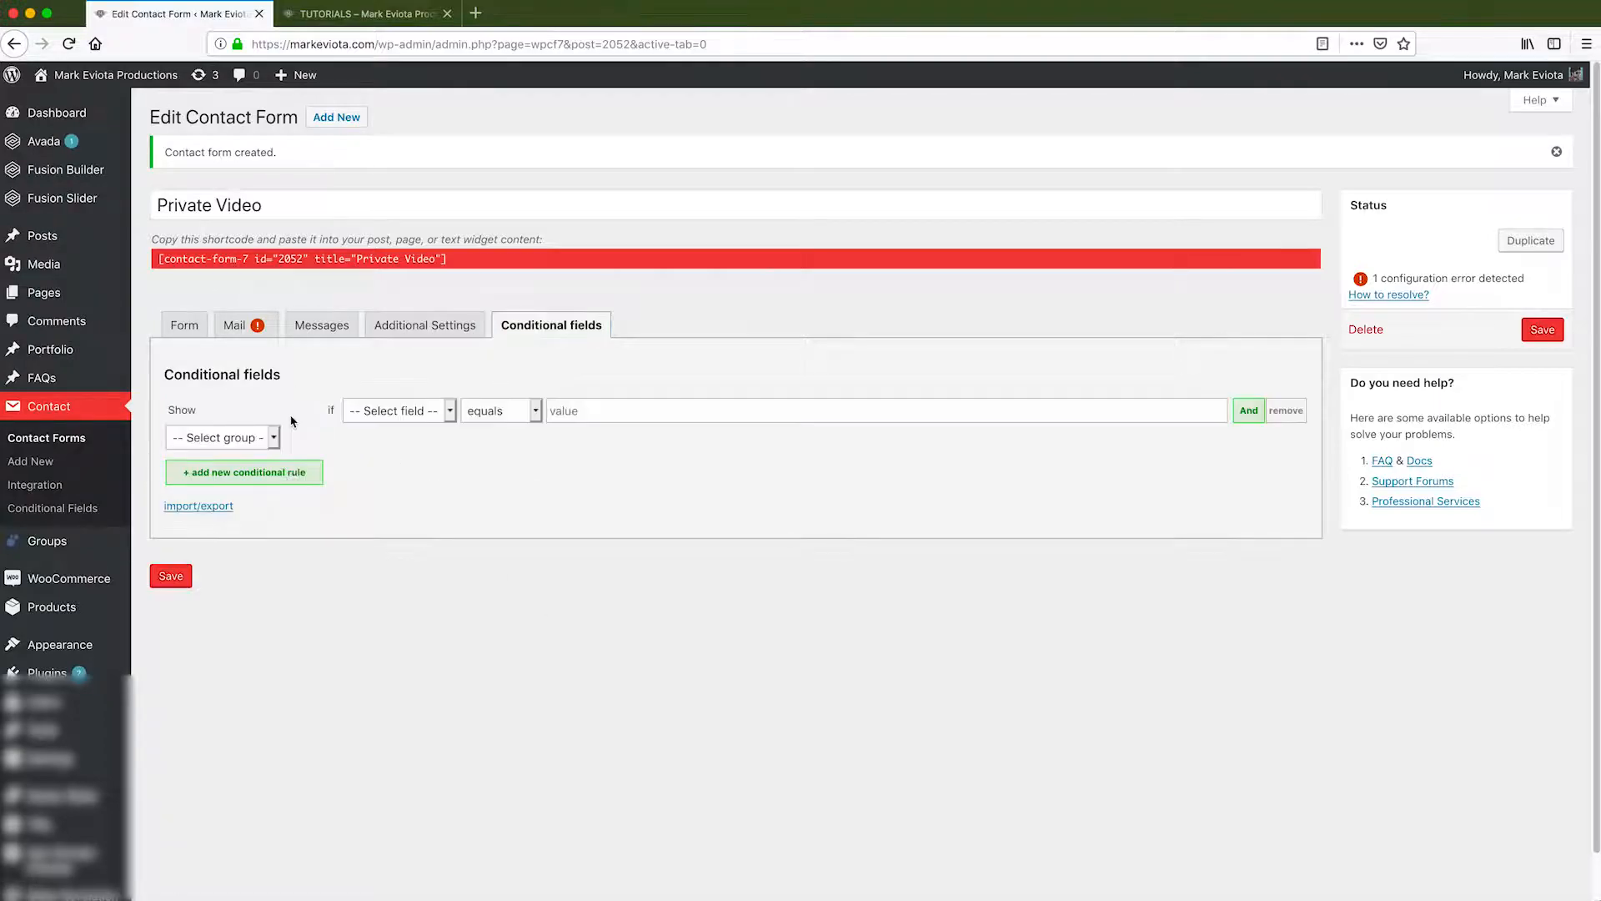
click(429, 421)
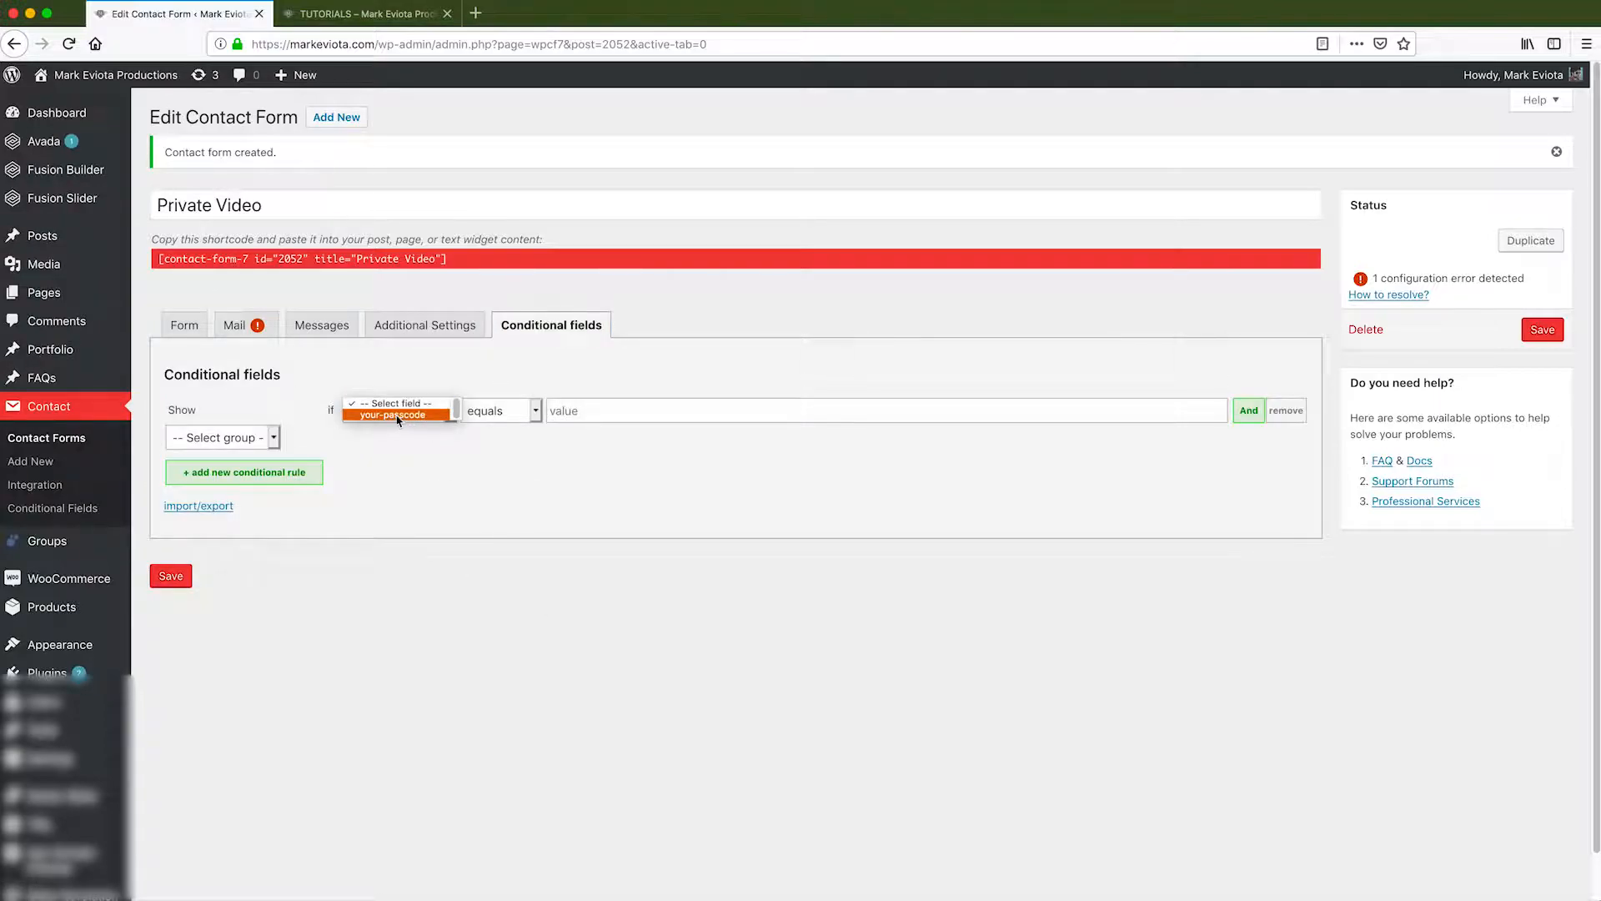
click(398, 417)
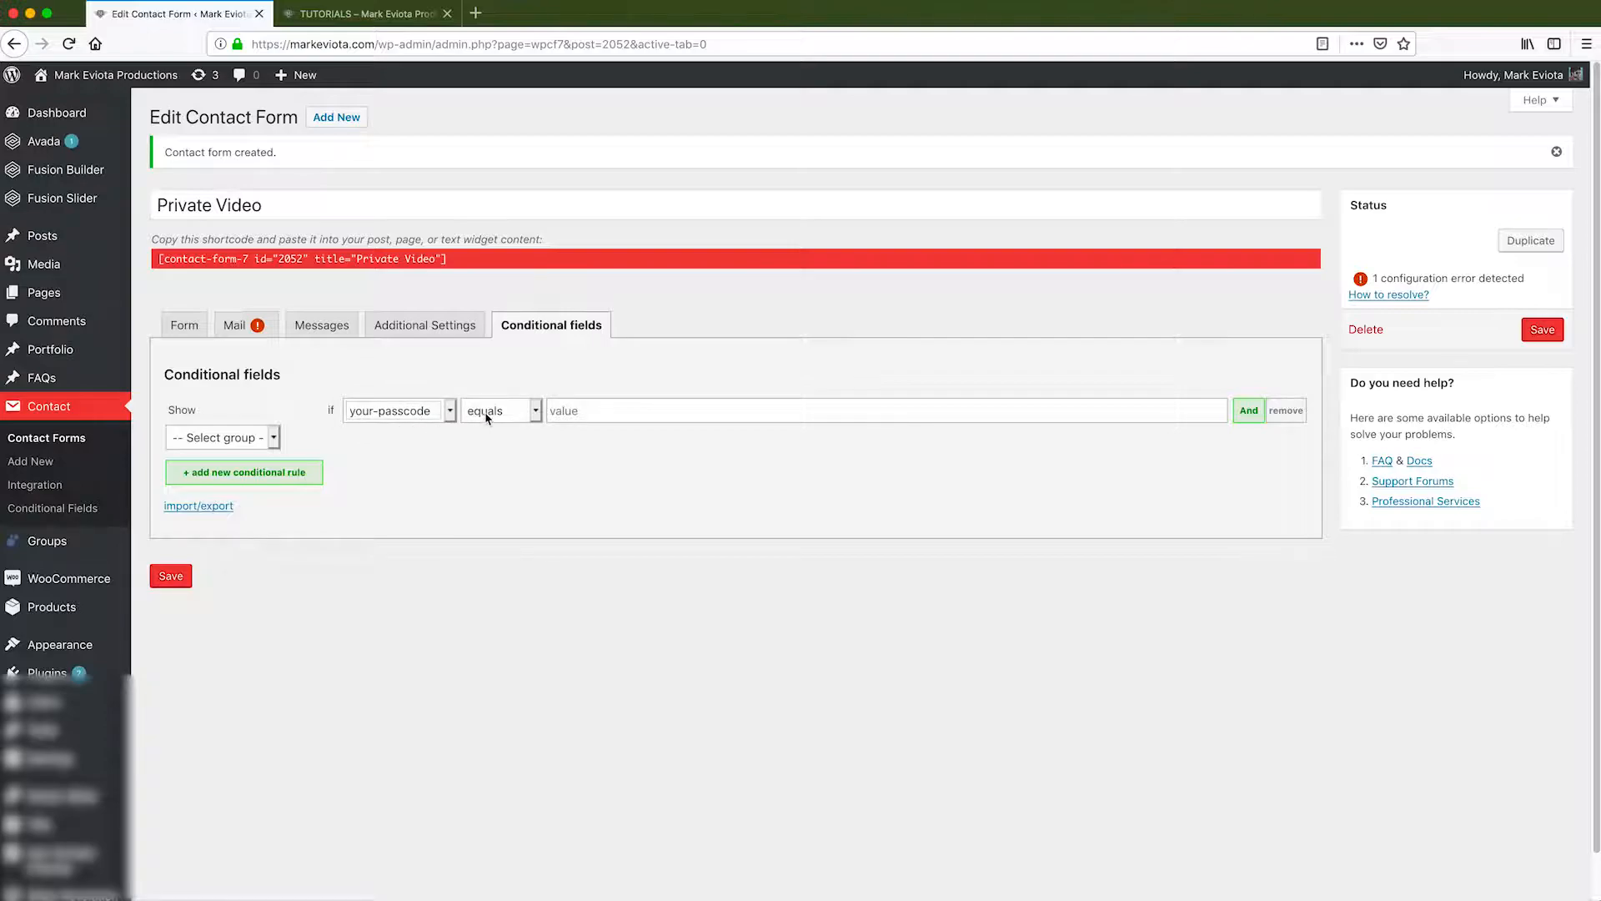
click(488, 418)
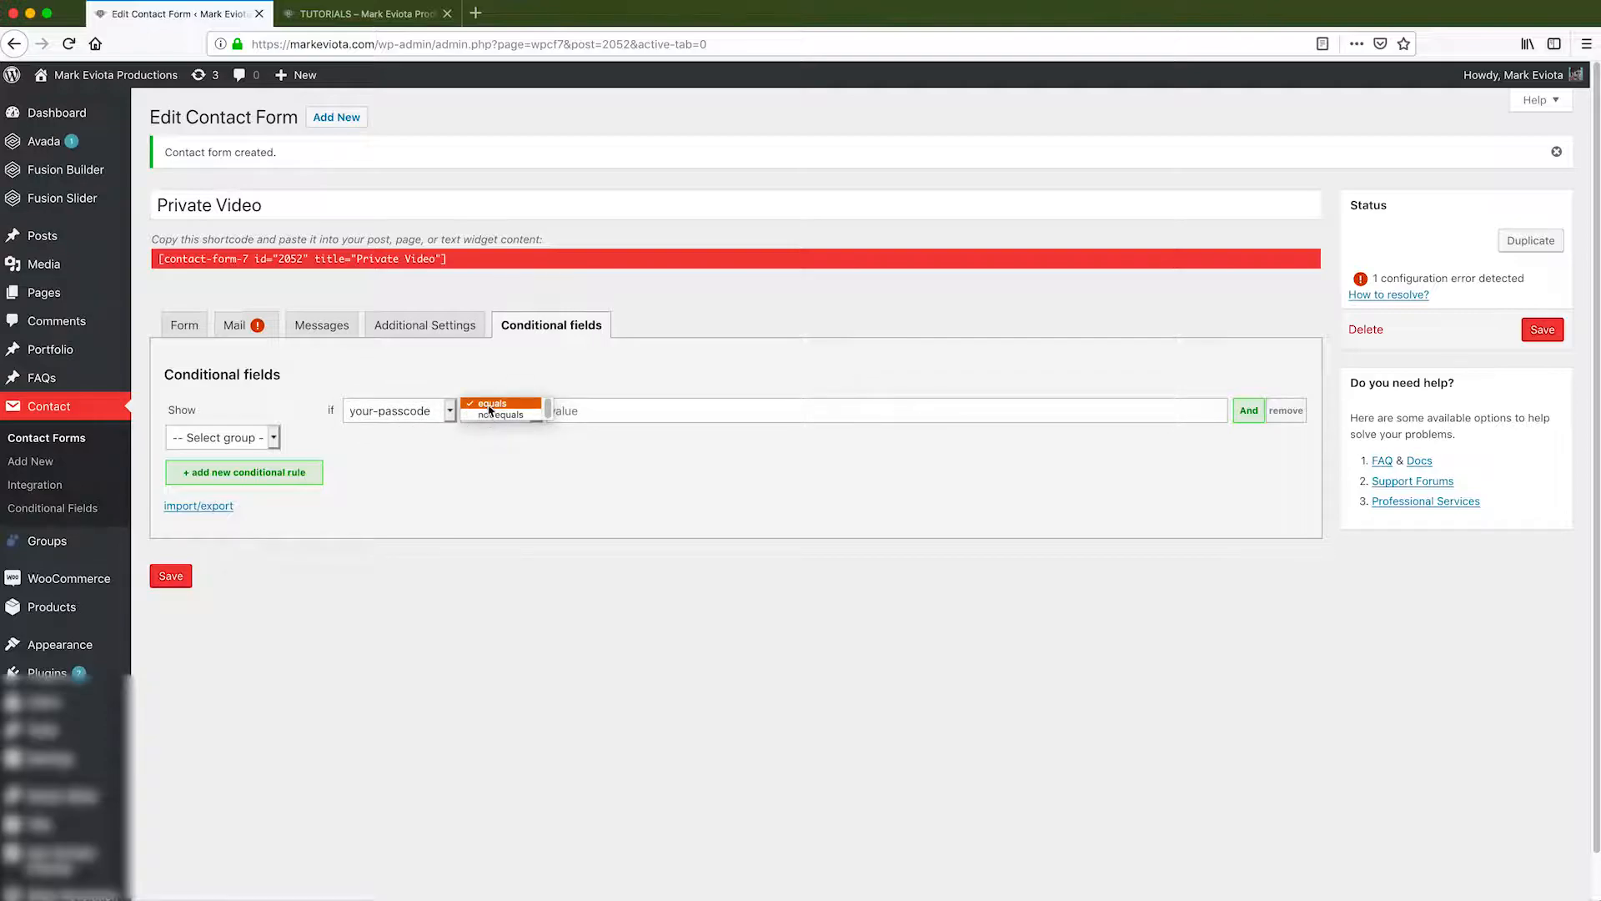
click(490, 405)
click(692, 411)
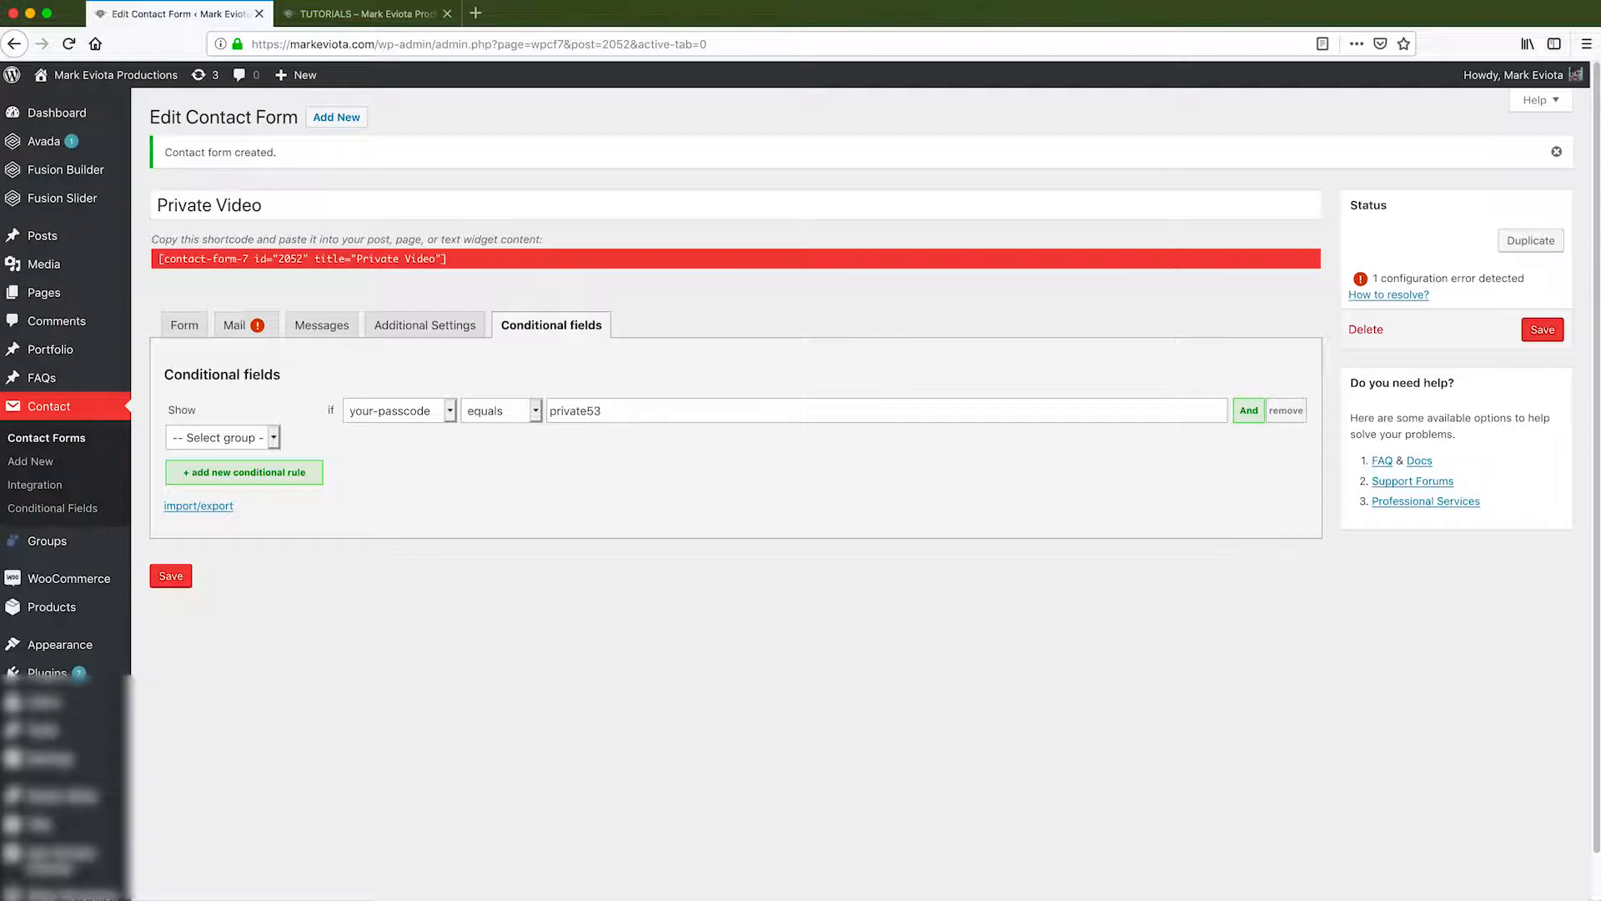
click(216, 440)
click(213, 456)
click(173, 575)
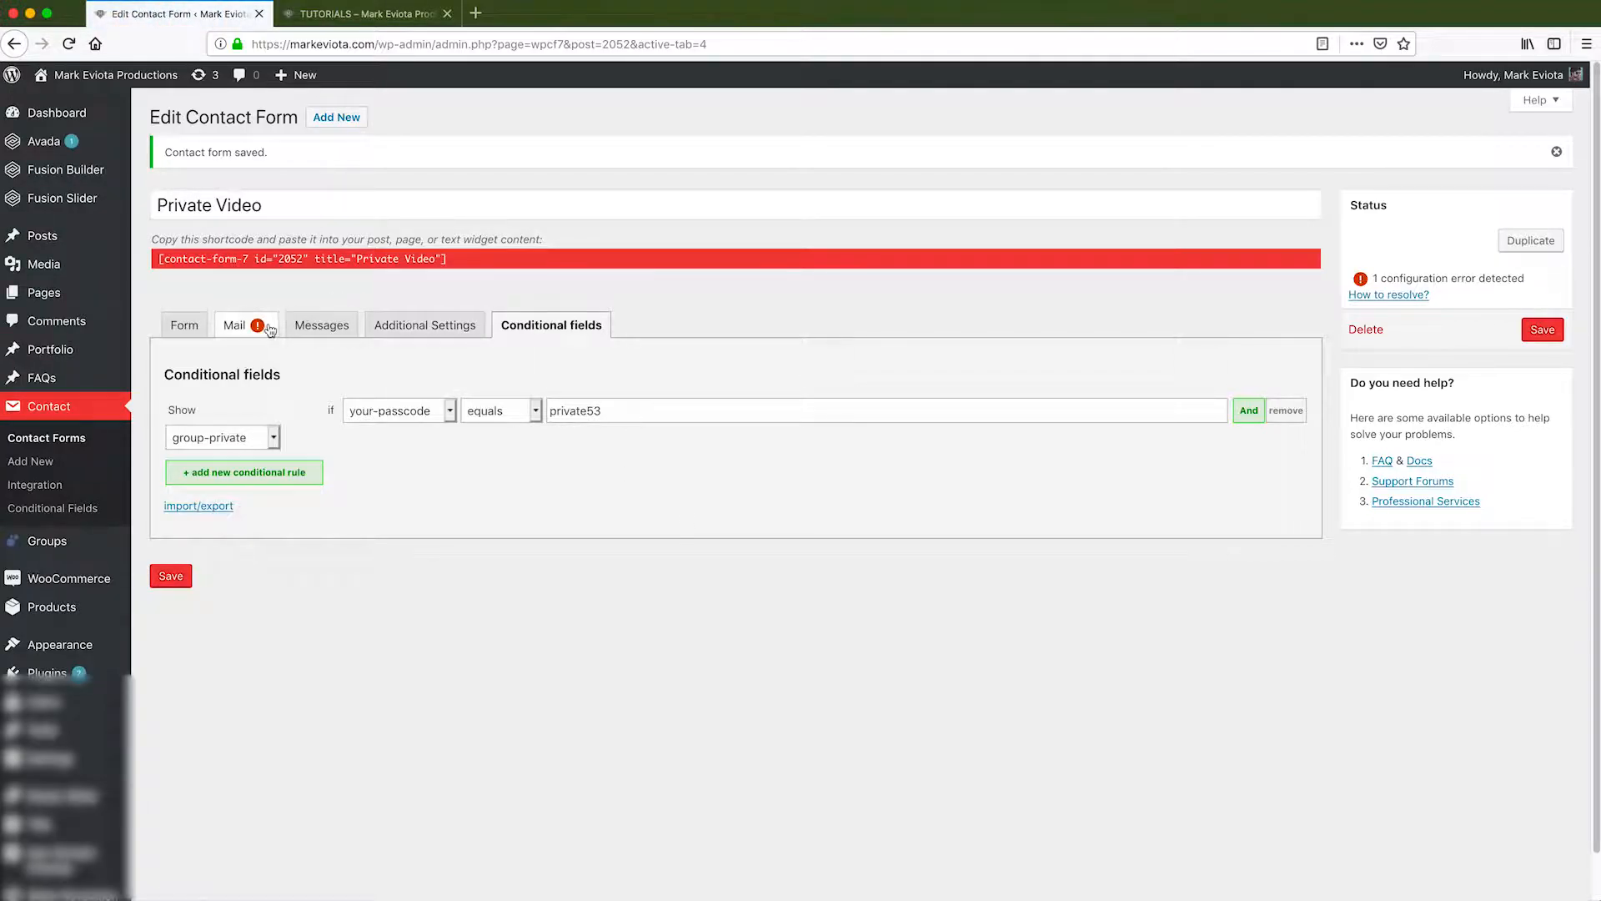
Delete the Reply-To line from the Mail tab's Additional Headers and save the form.
click(235, 325)
click(355, 676)
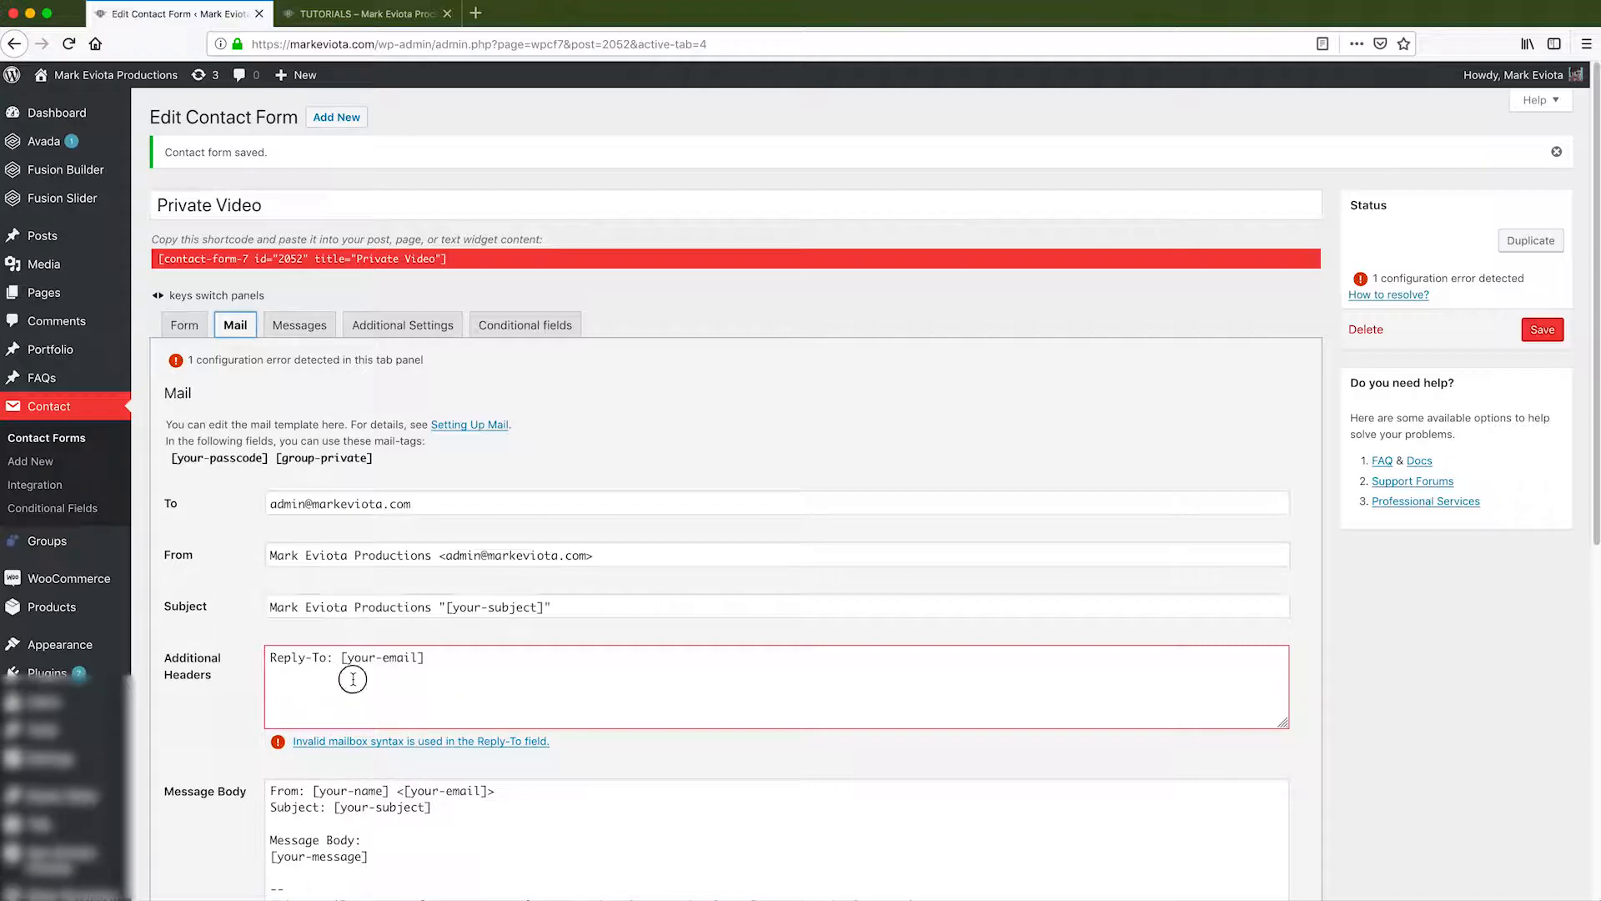
click(585, 656)
drag(586, 655, 269, 655)
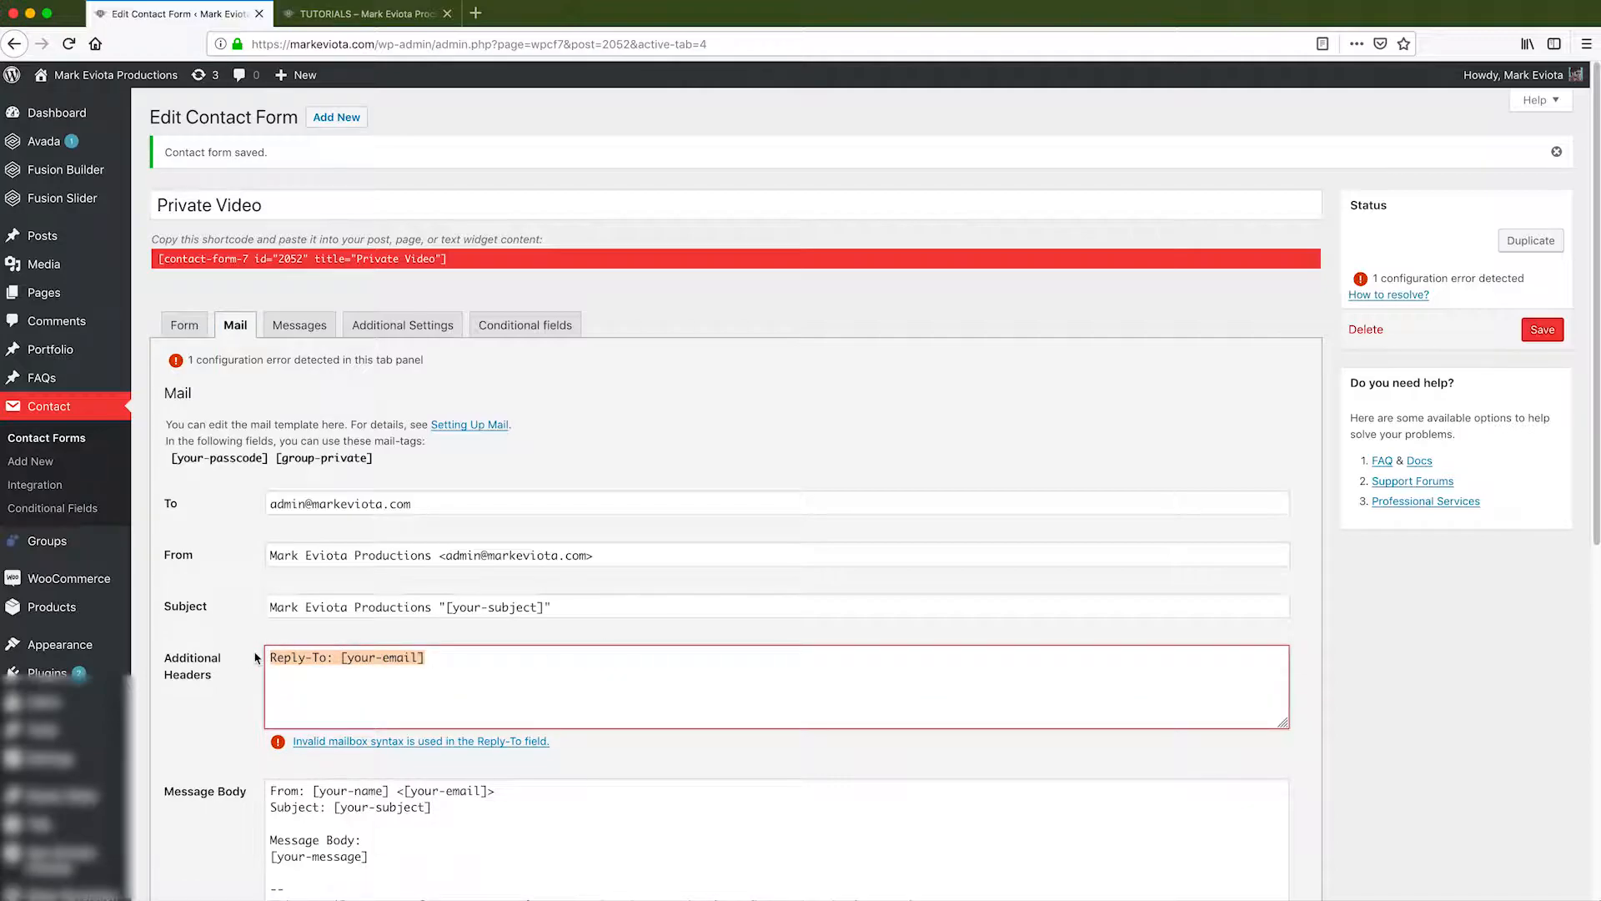
key(BackSpace)
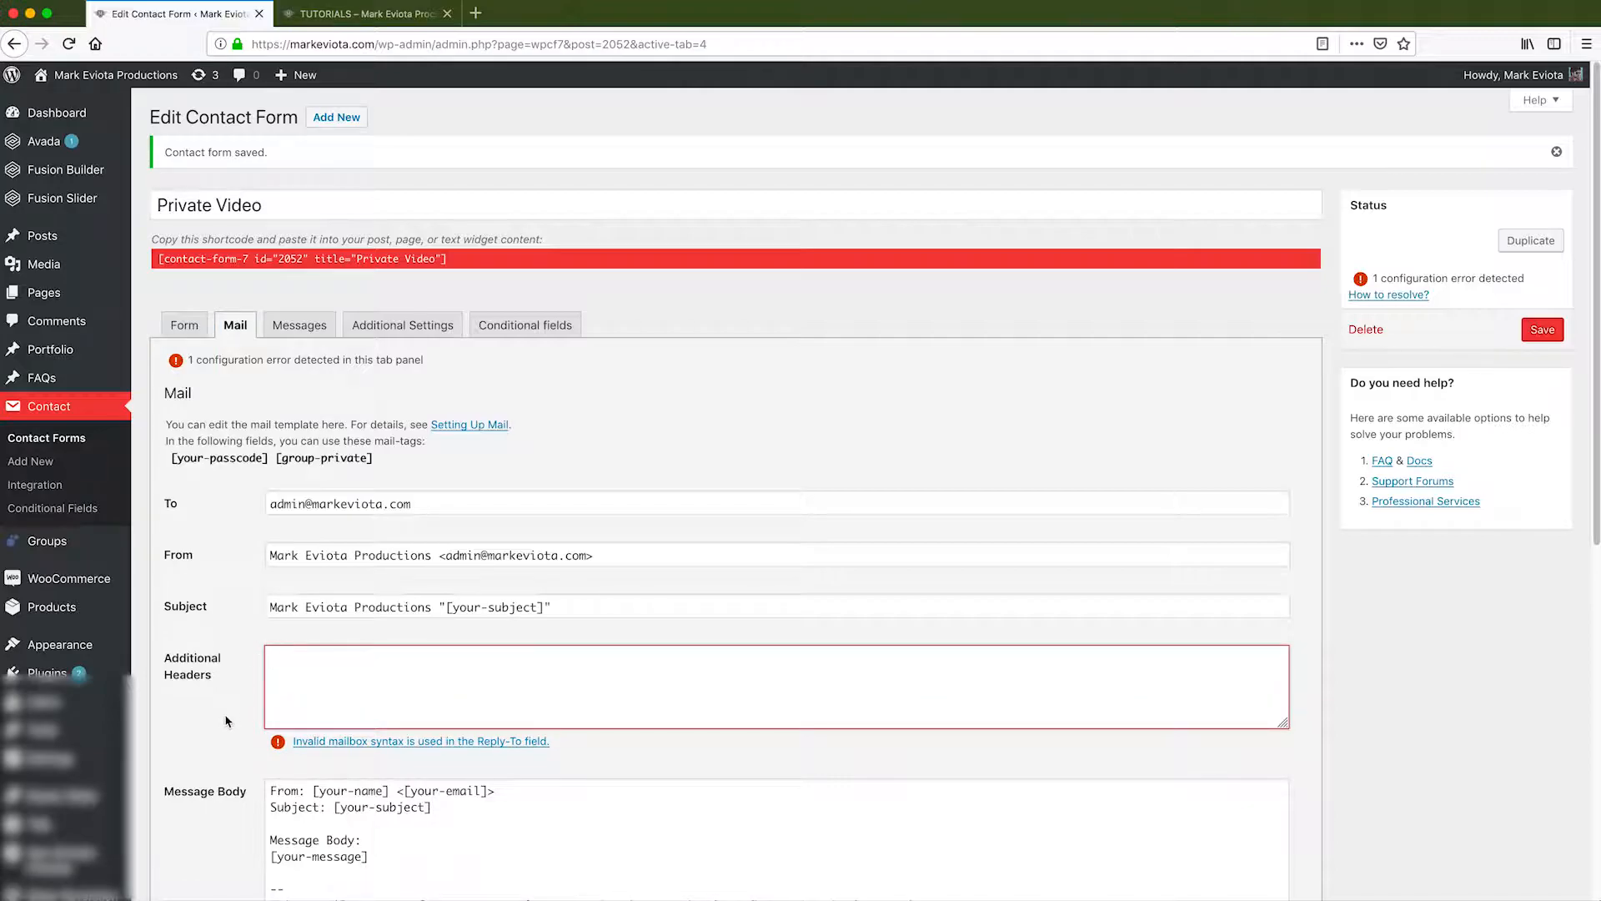
click(1542, 329)
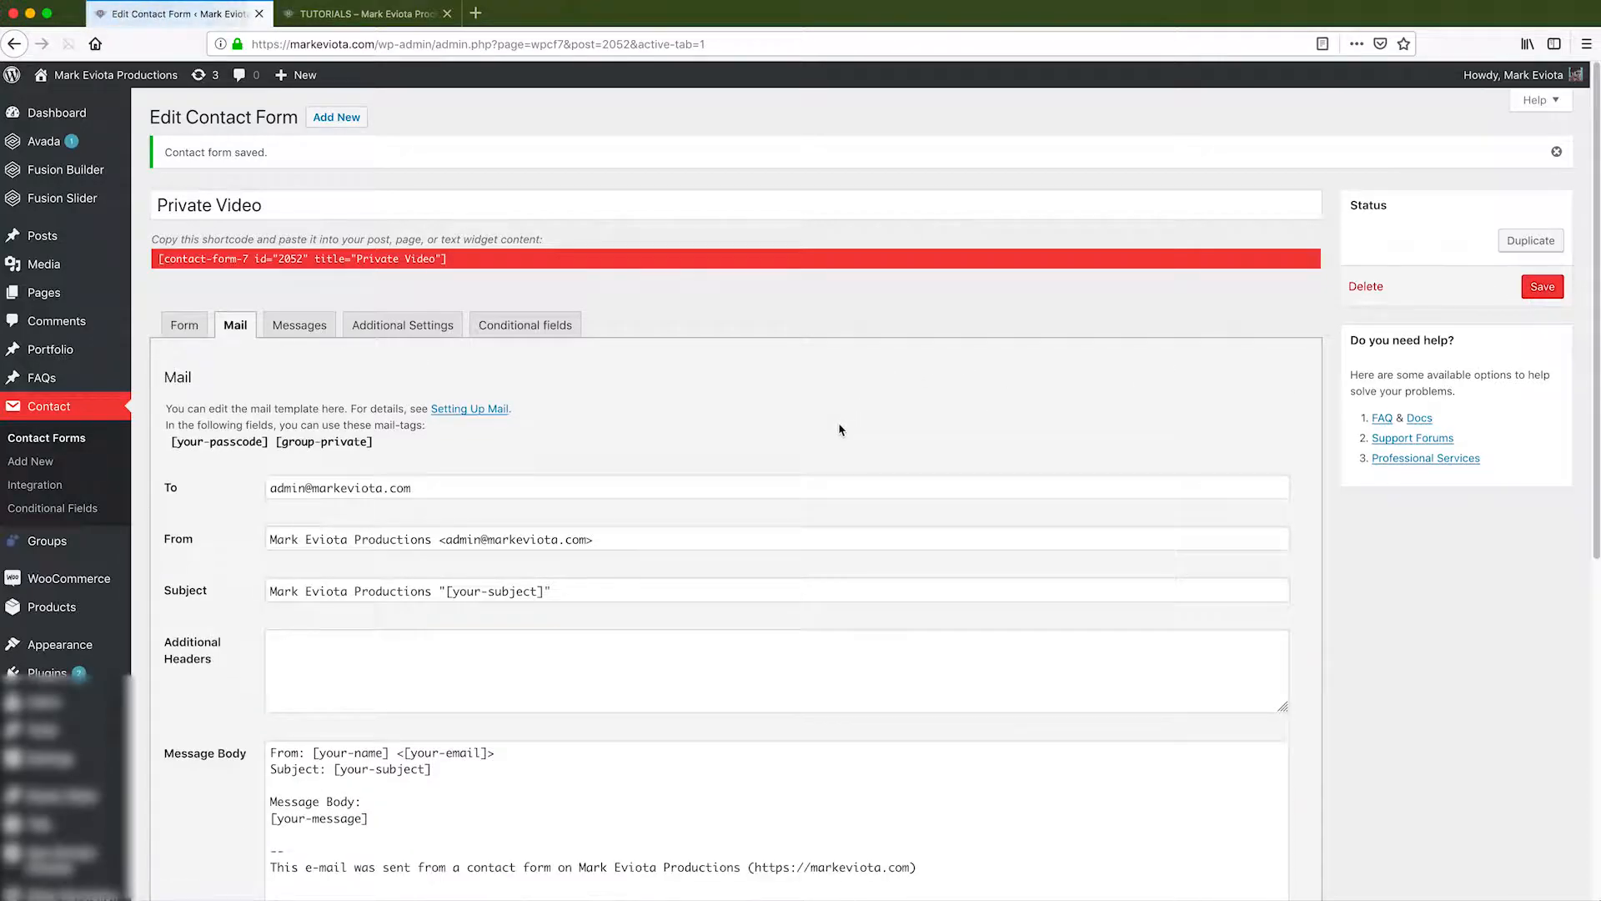
click(185, 325)
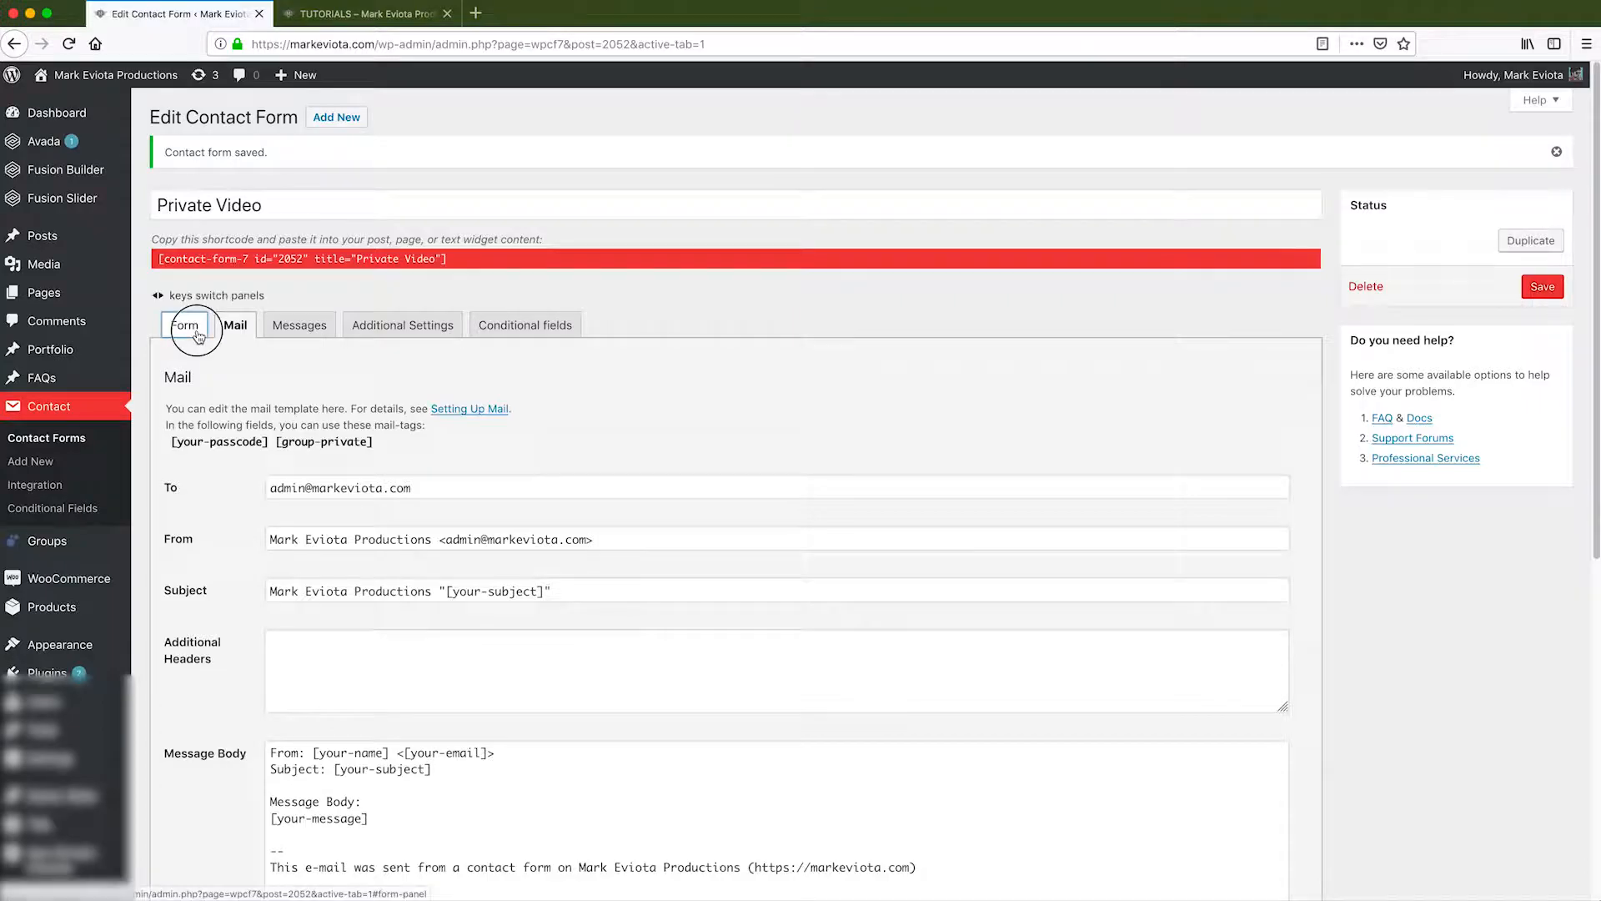
Copy the Private Video form's shortcode.
click(348, 261)
right_click(348, 261)
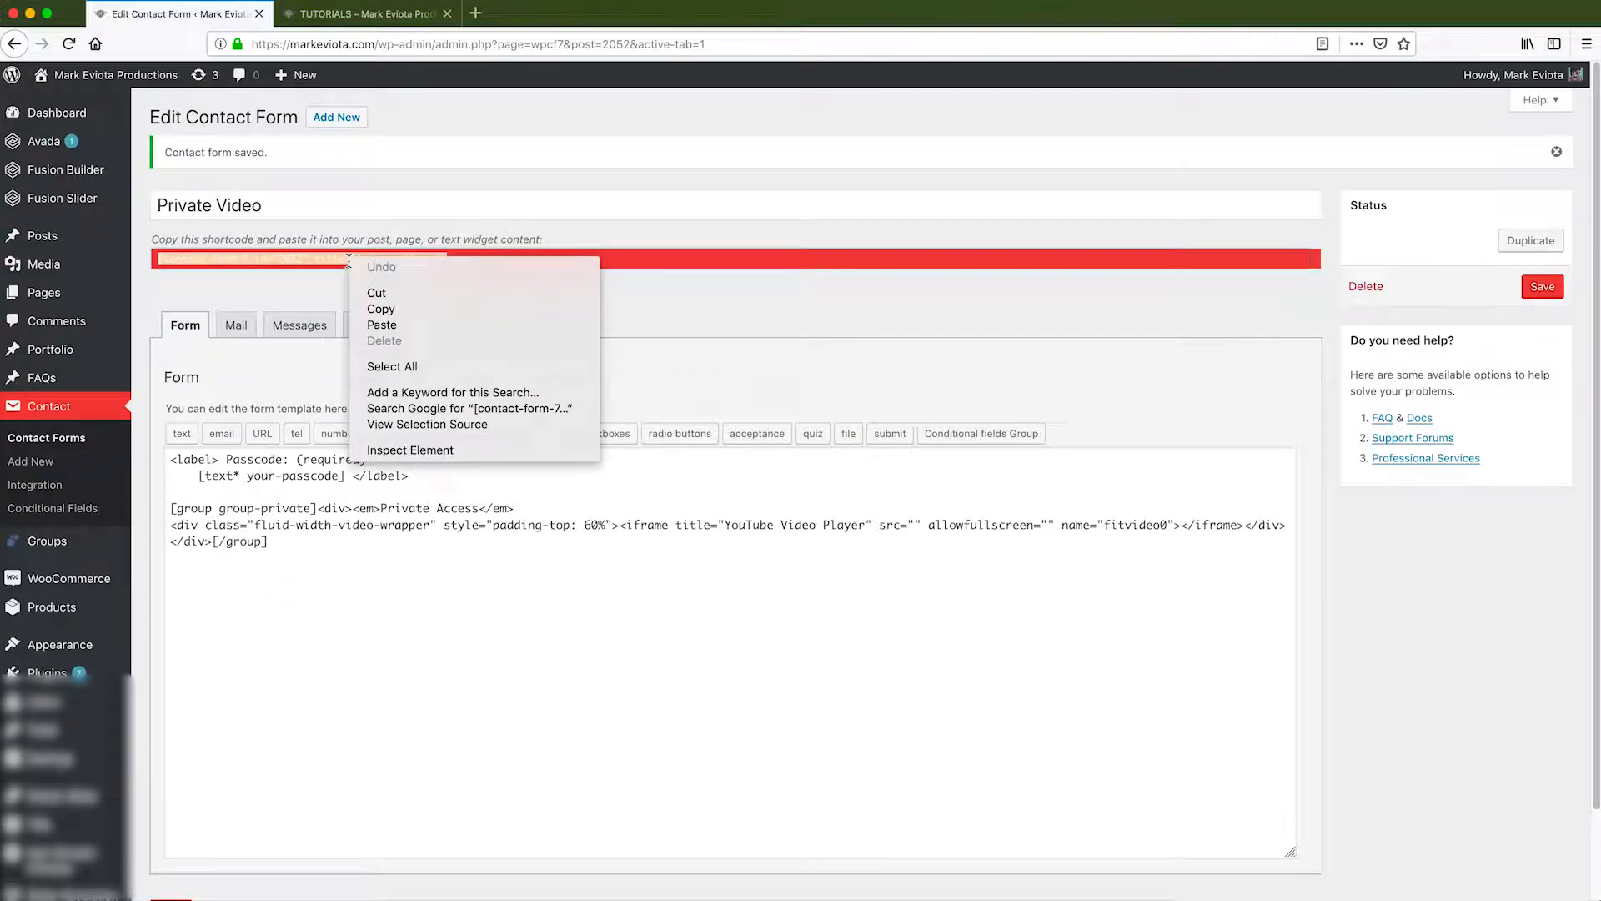
click(377, 308)
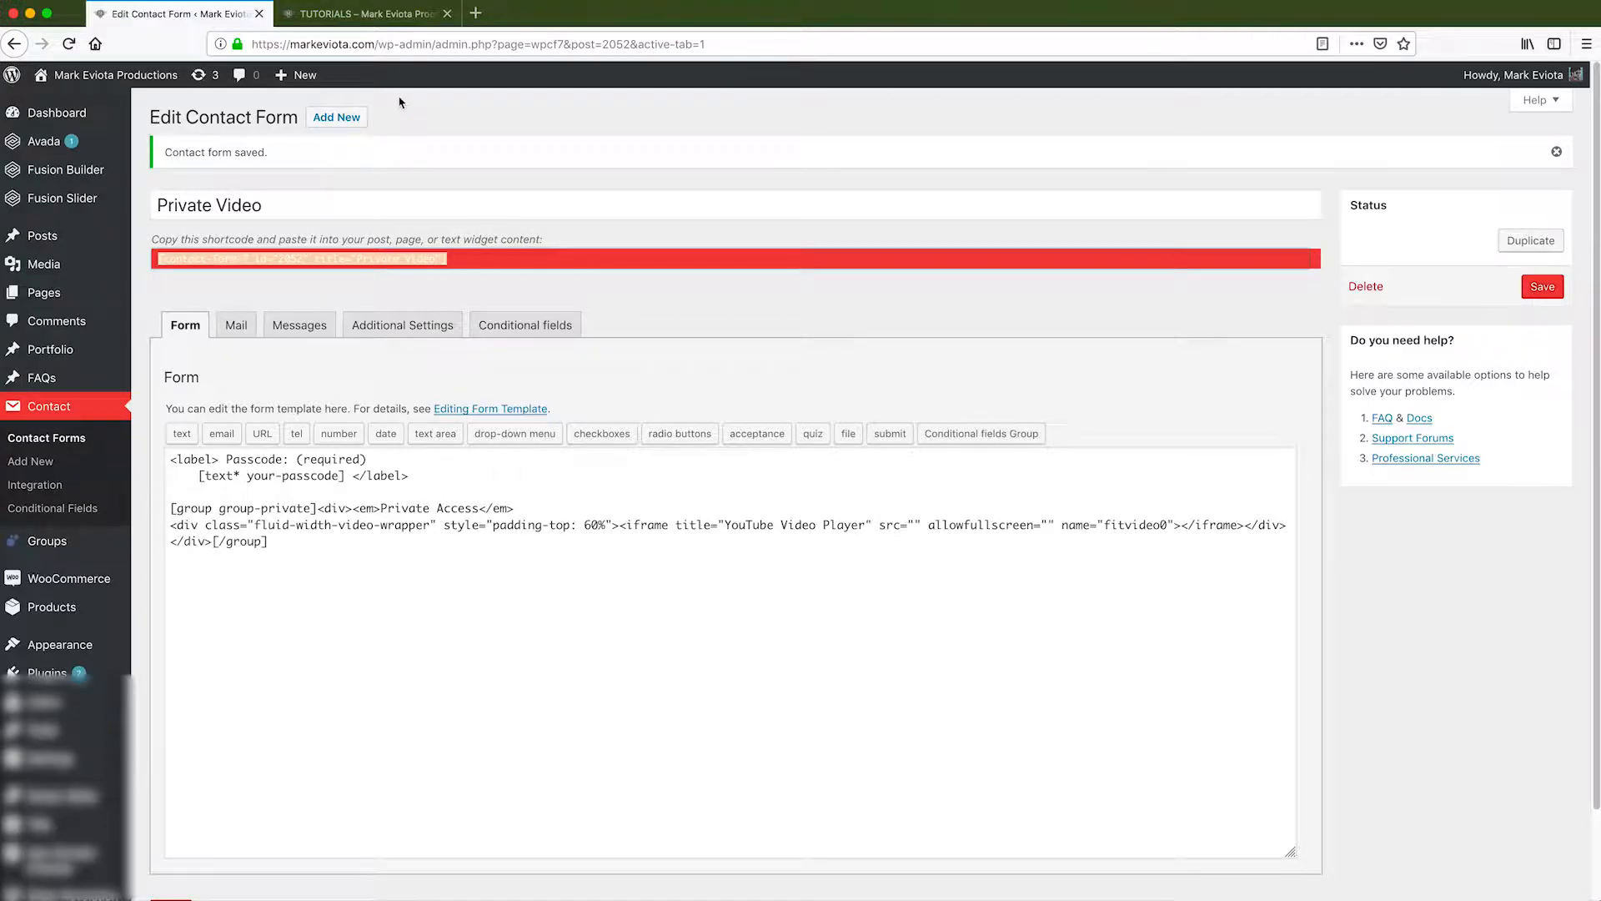
click(360, 13)
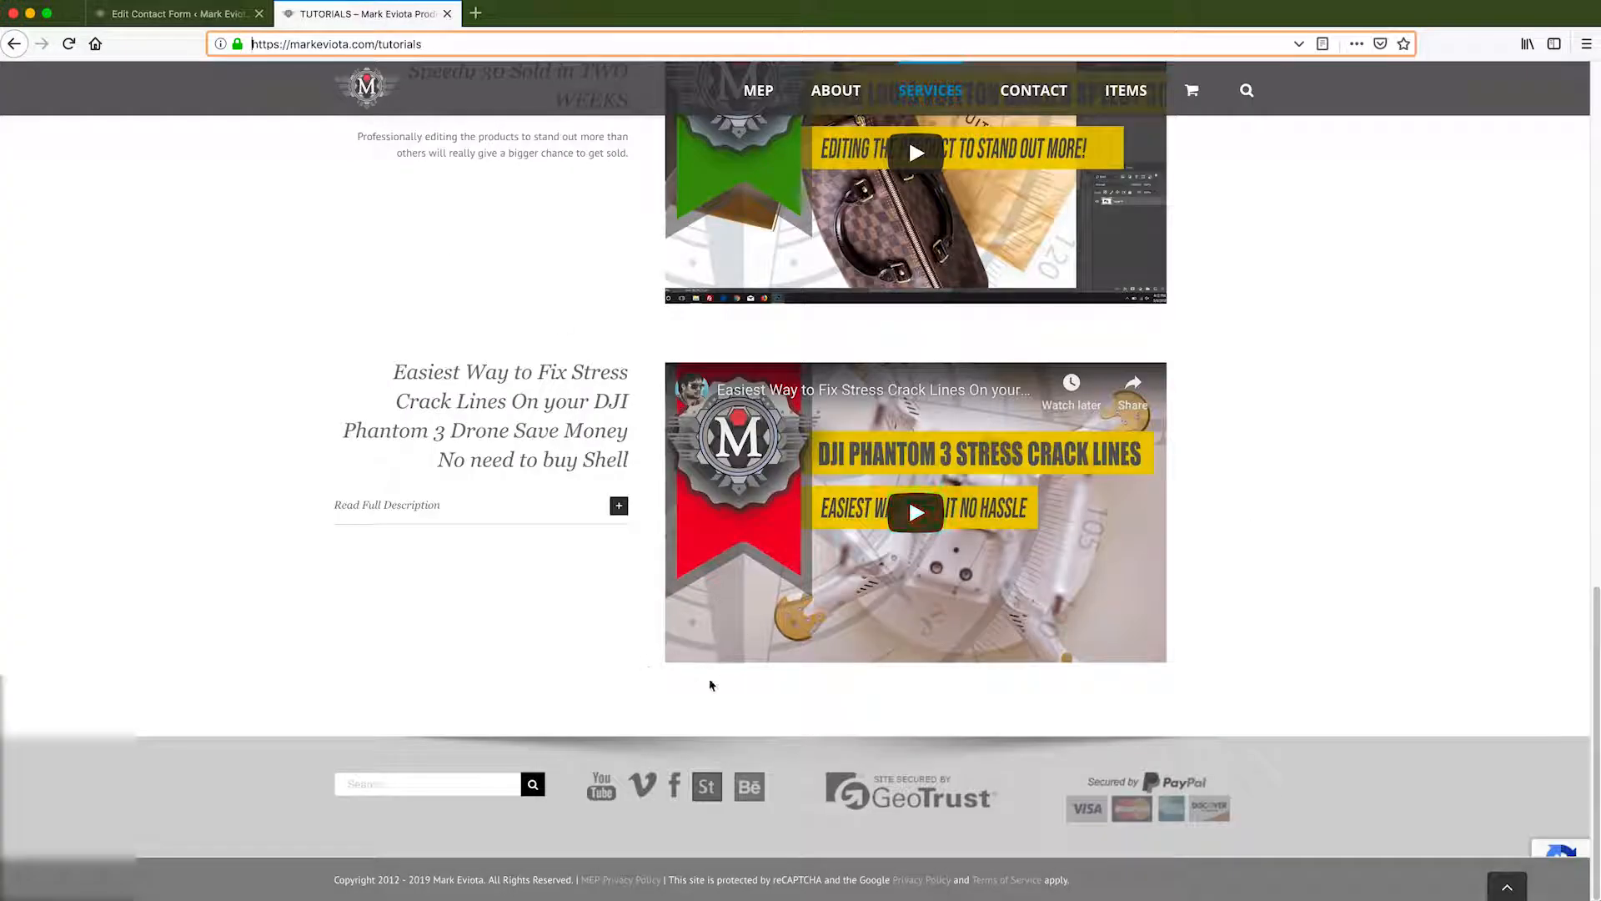
click(209, 18)
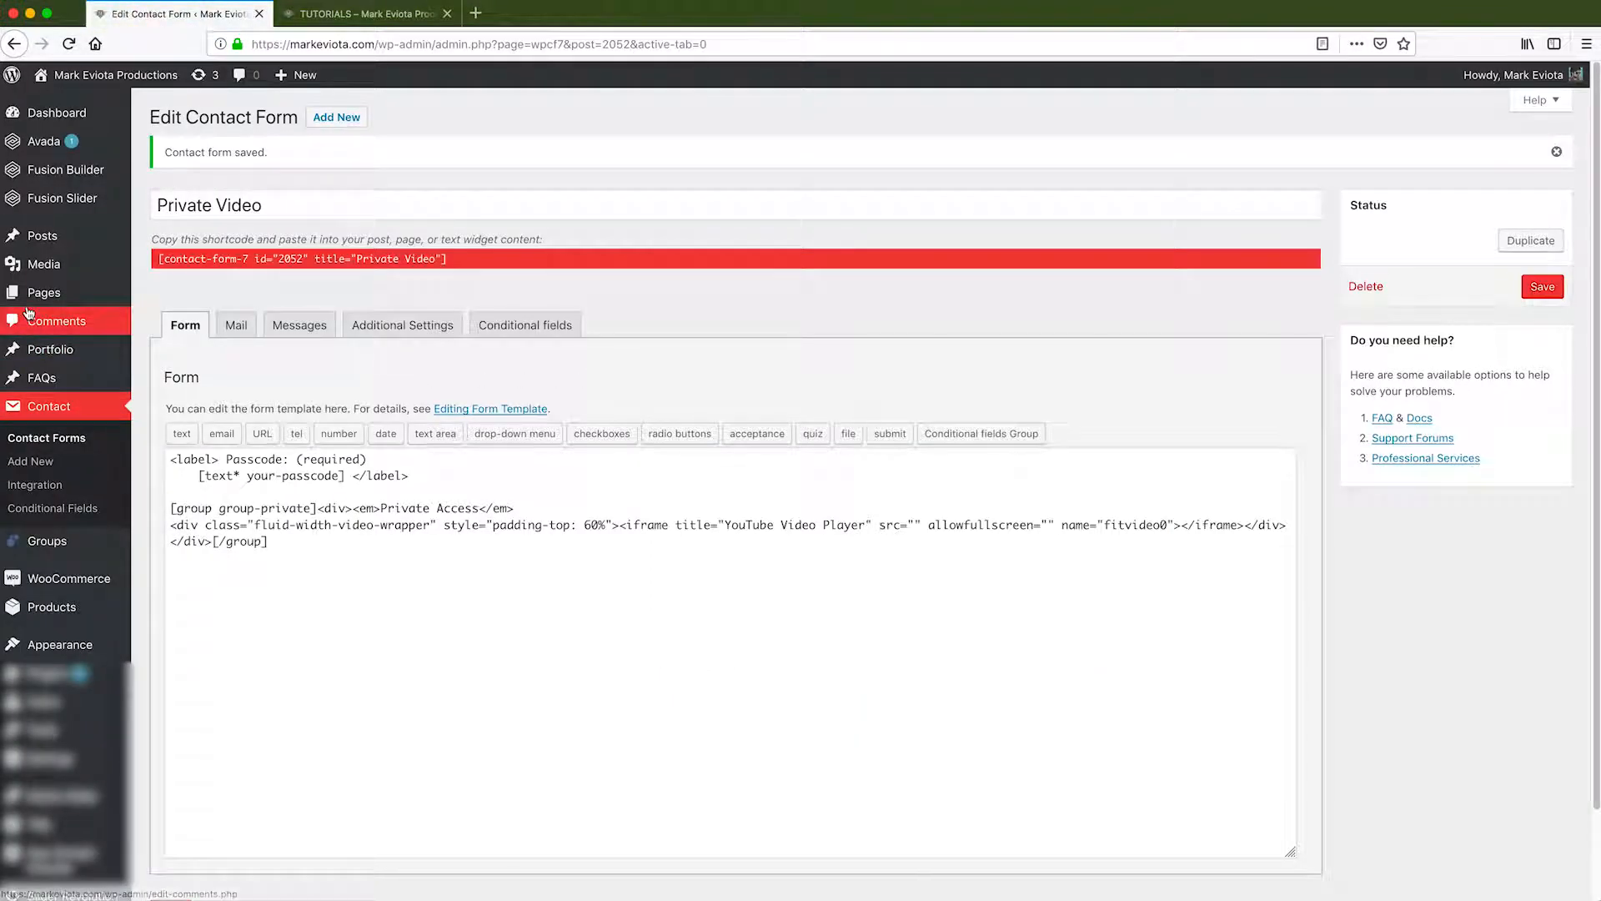
Search All Pages for 'tutorials' and edit the TUTORIALS page.
mouse_move(42, 300)
click(148, 299)
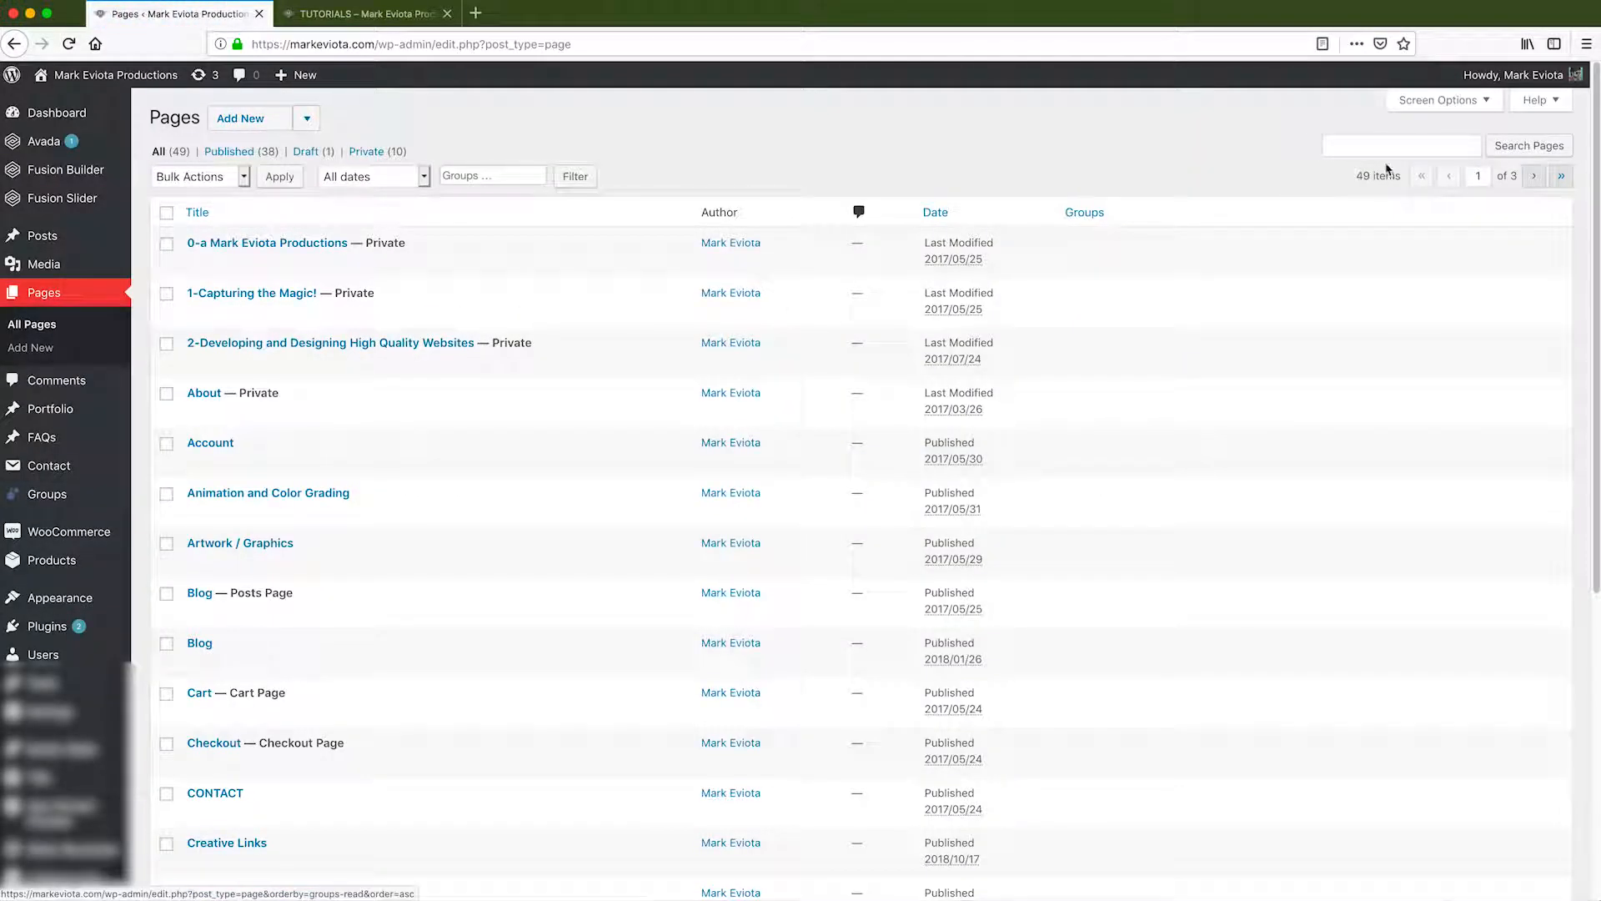
click(1386, 154)
text(tutori)
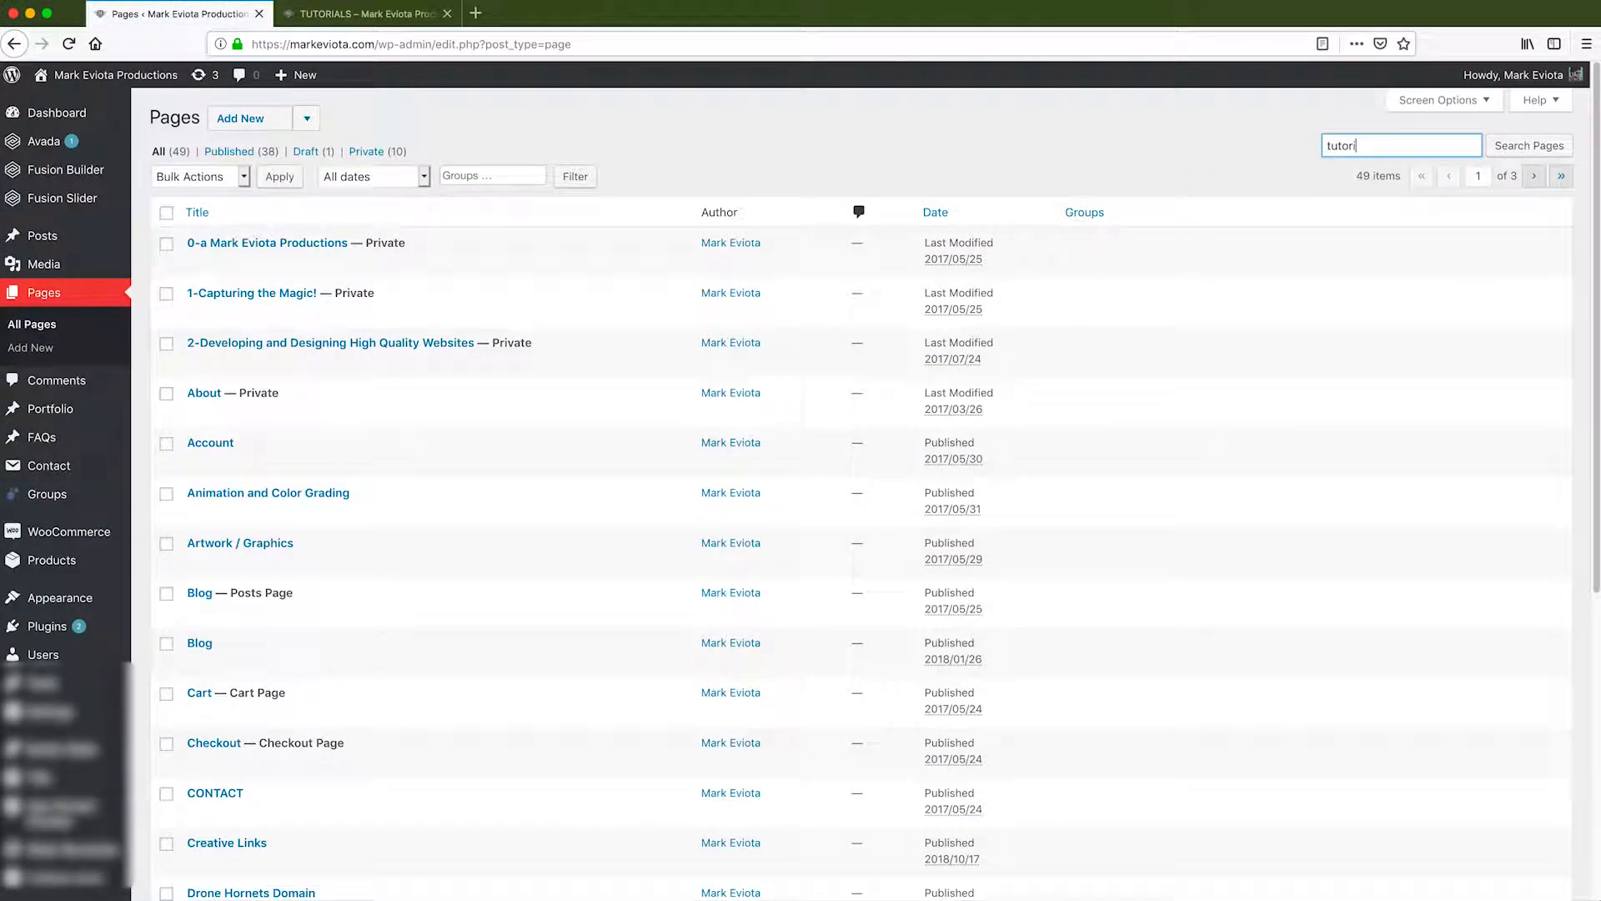
text(als)
key(Return)
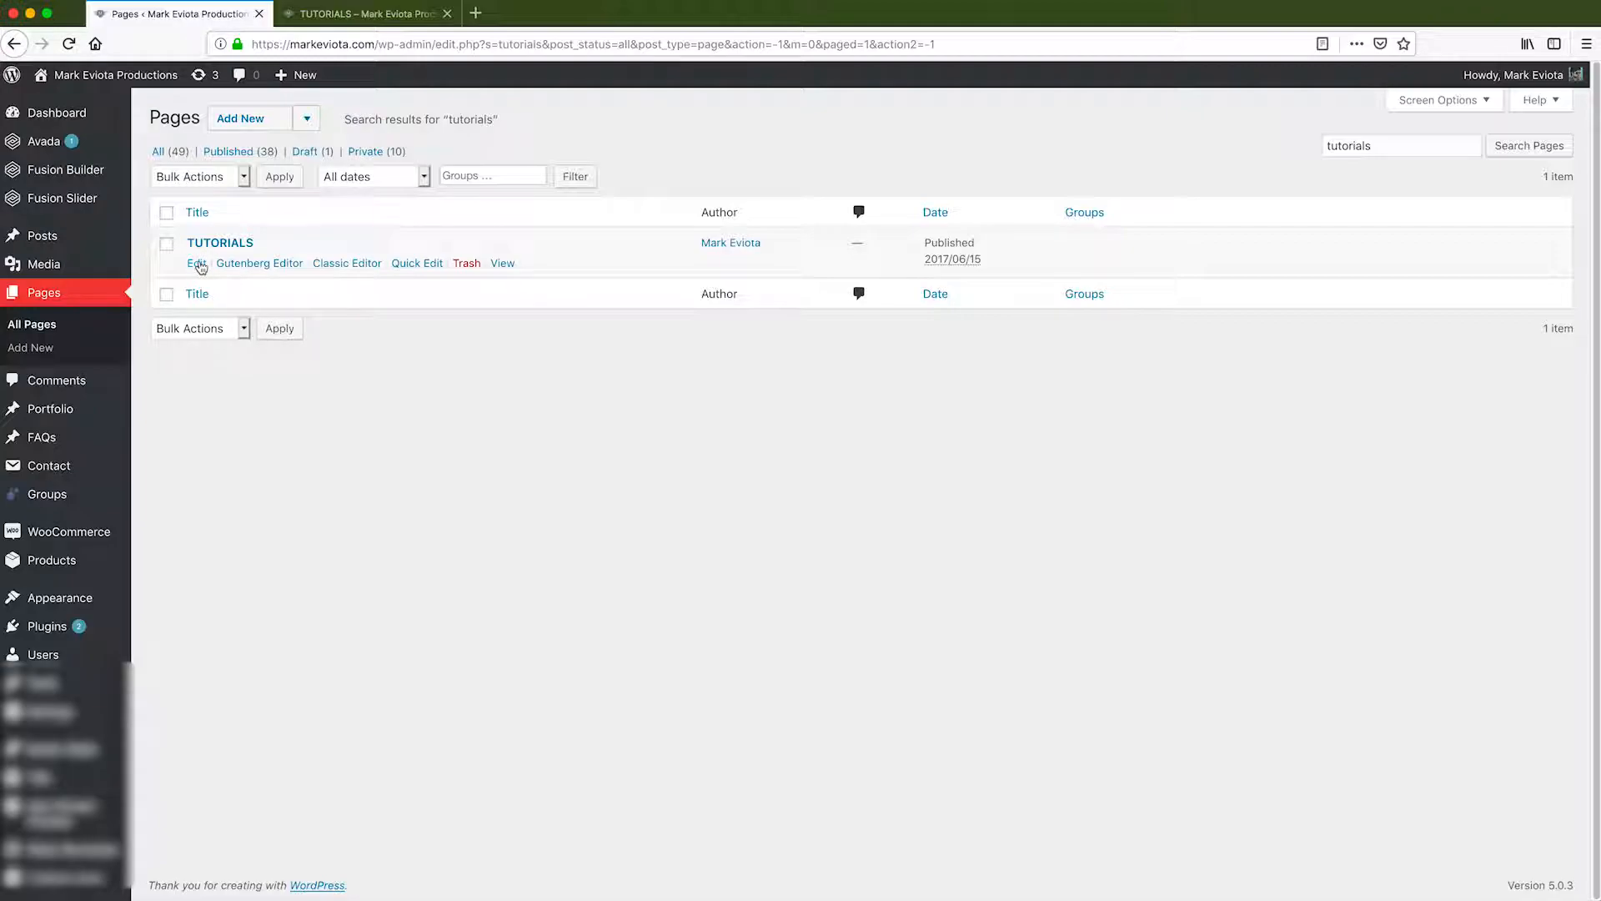
click(197, 263)
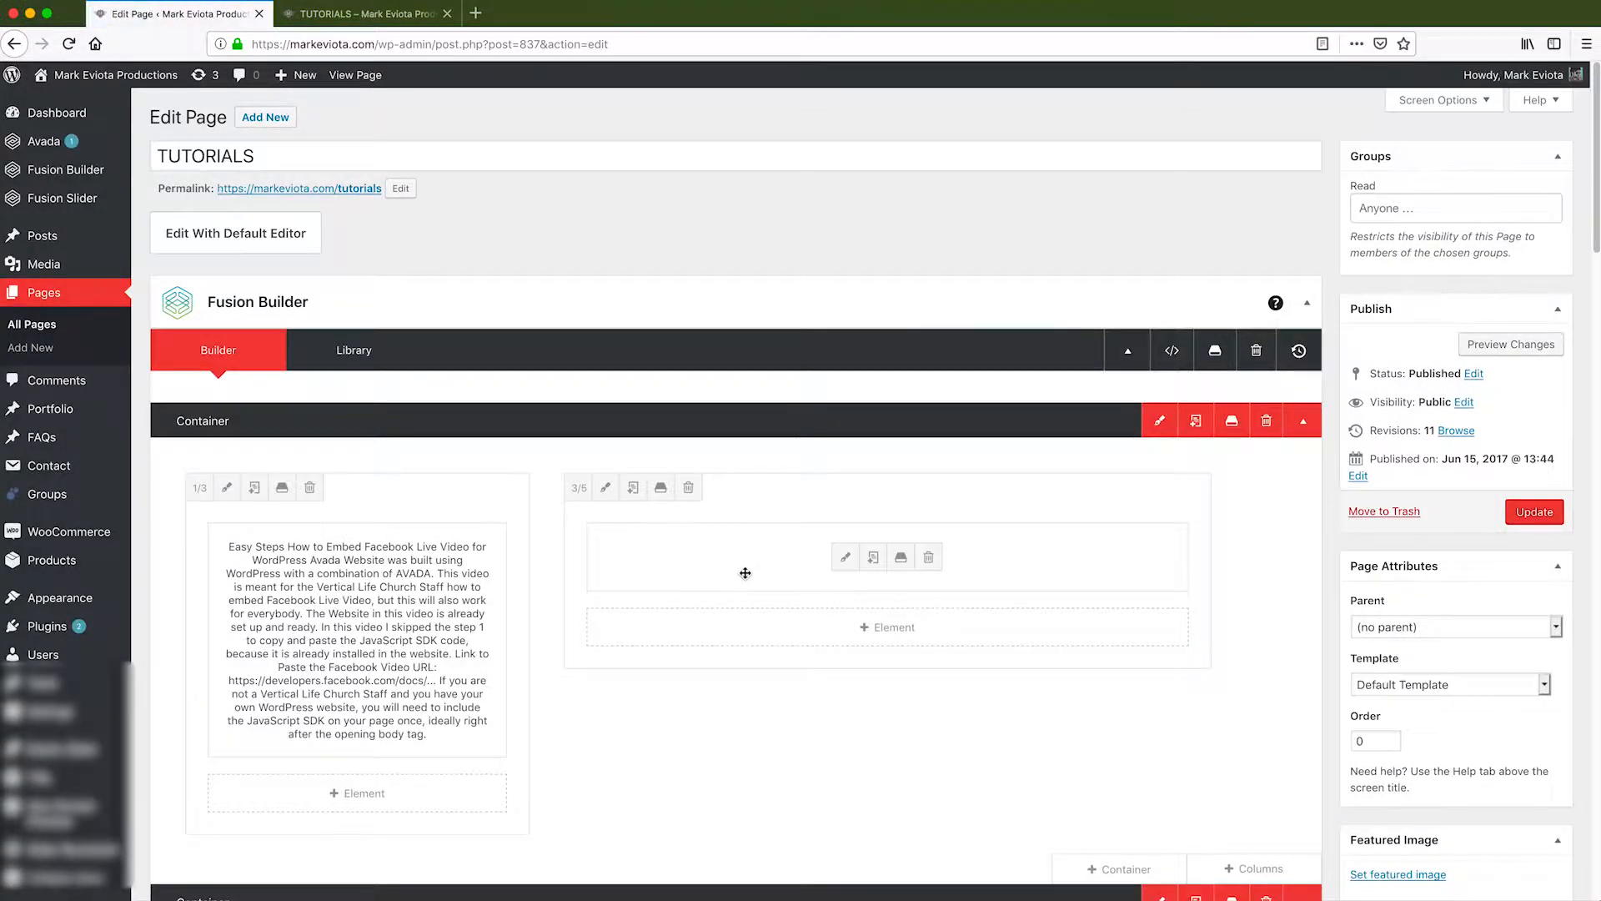
Add a new full-width one-column container with a Text Block element at the page bottom.
scroll(745, 573, down, 10)
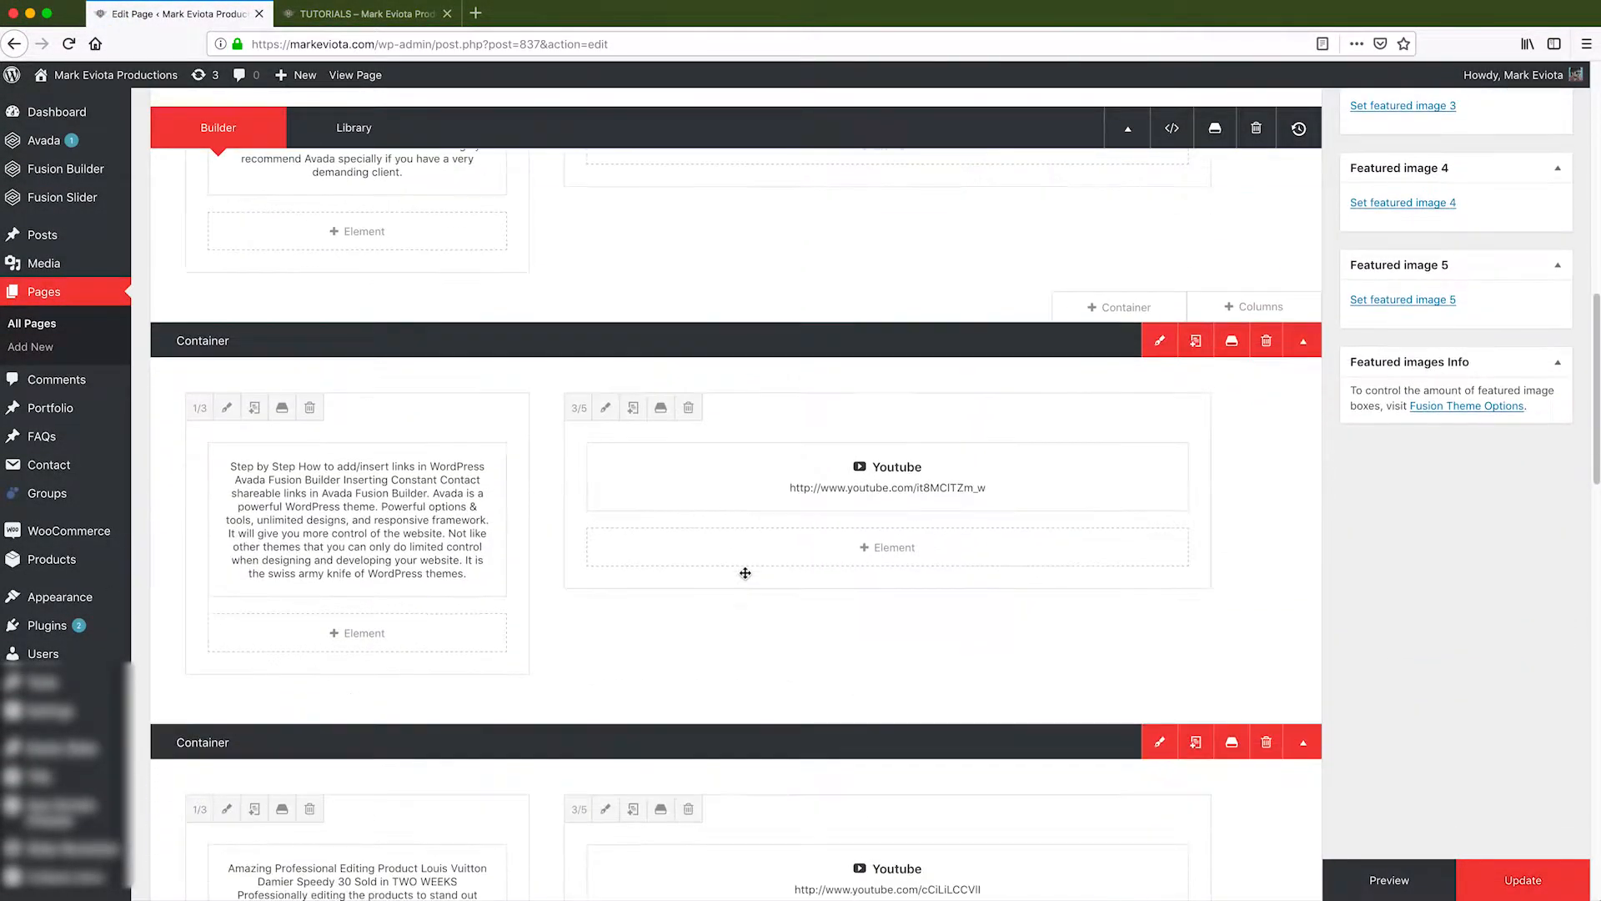
scroll(745, 573, down, 15)
scroll(746, 577, up, 8)
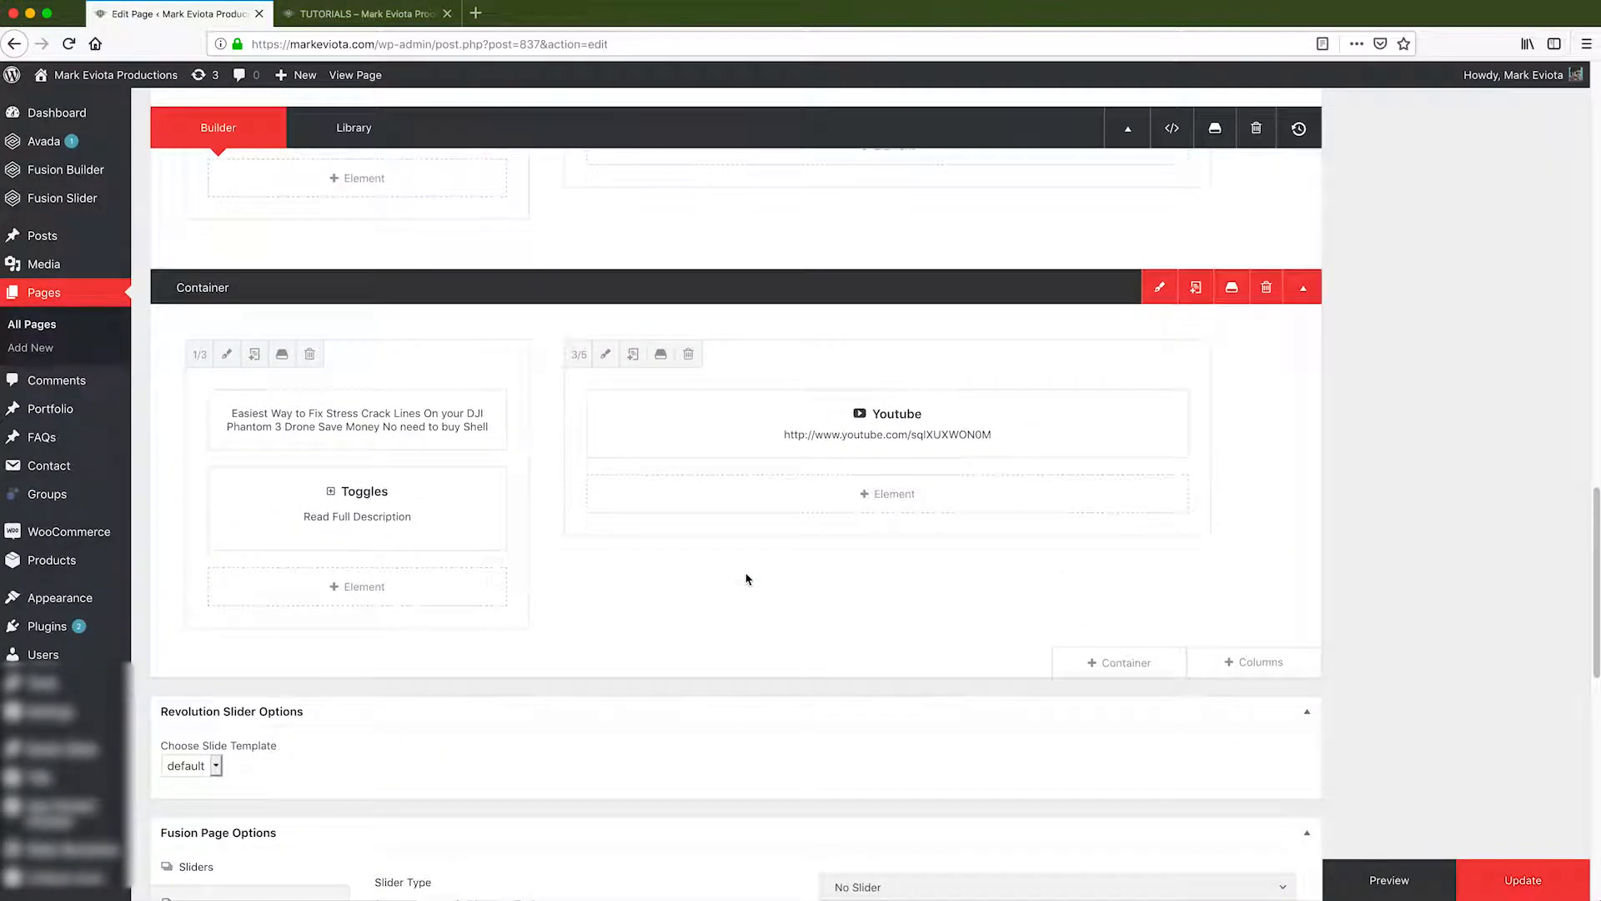
scroll(747, 579, up, 1)
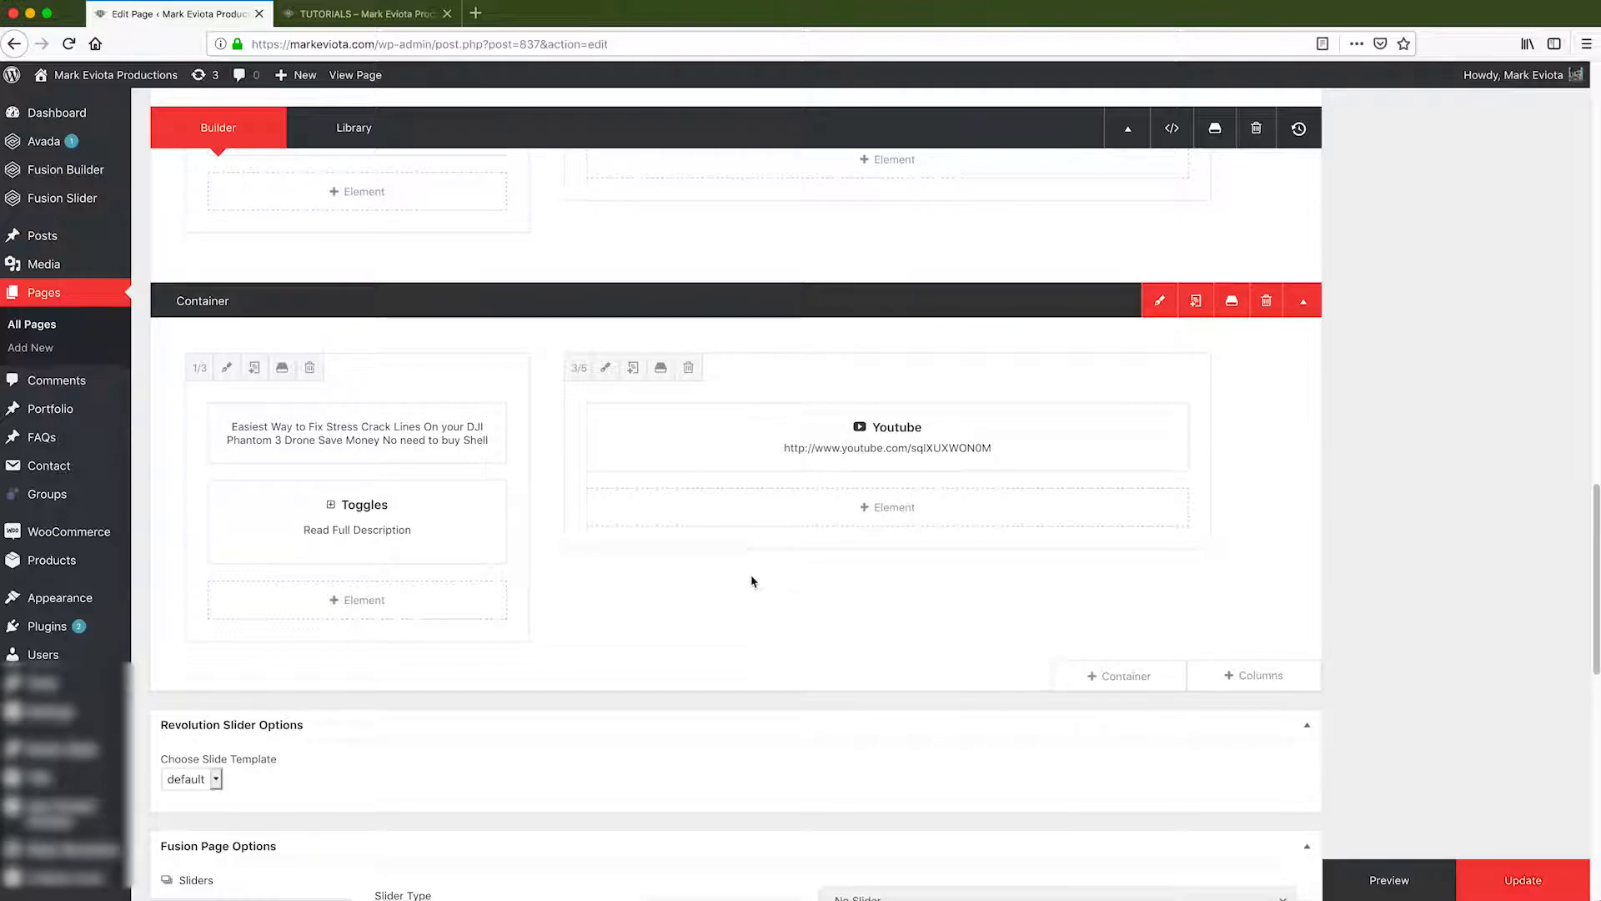
scroll(912, 730, up, 3)
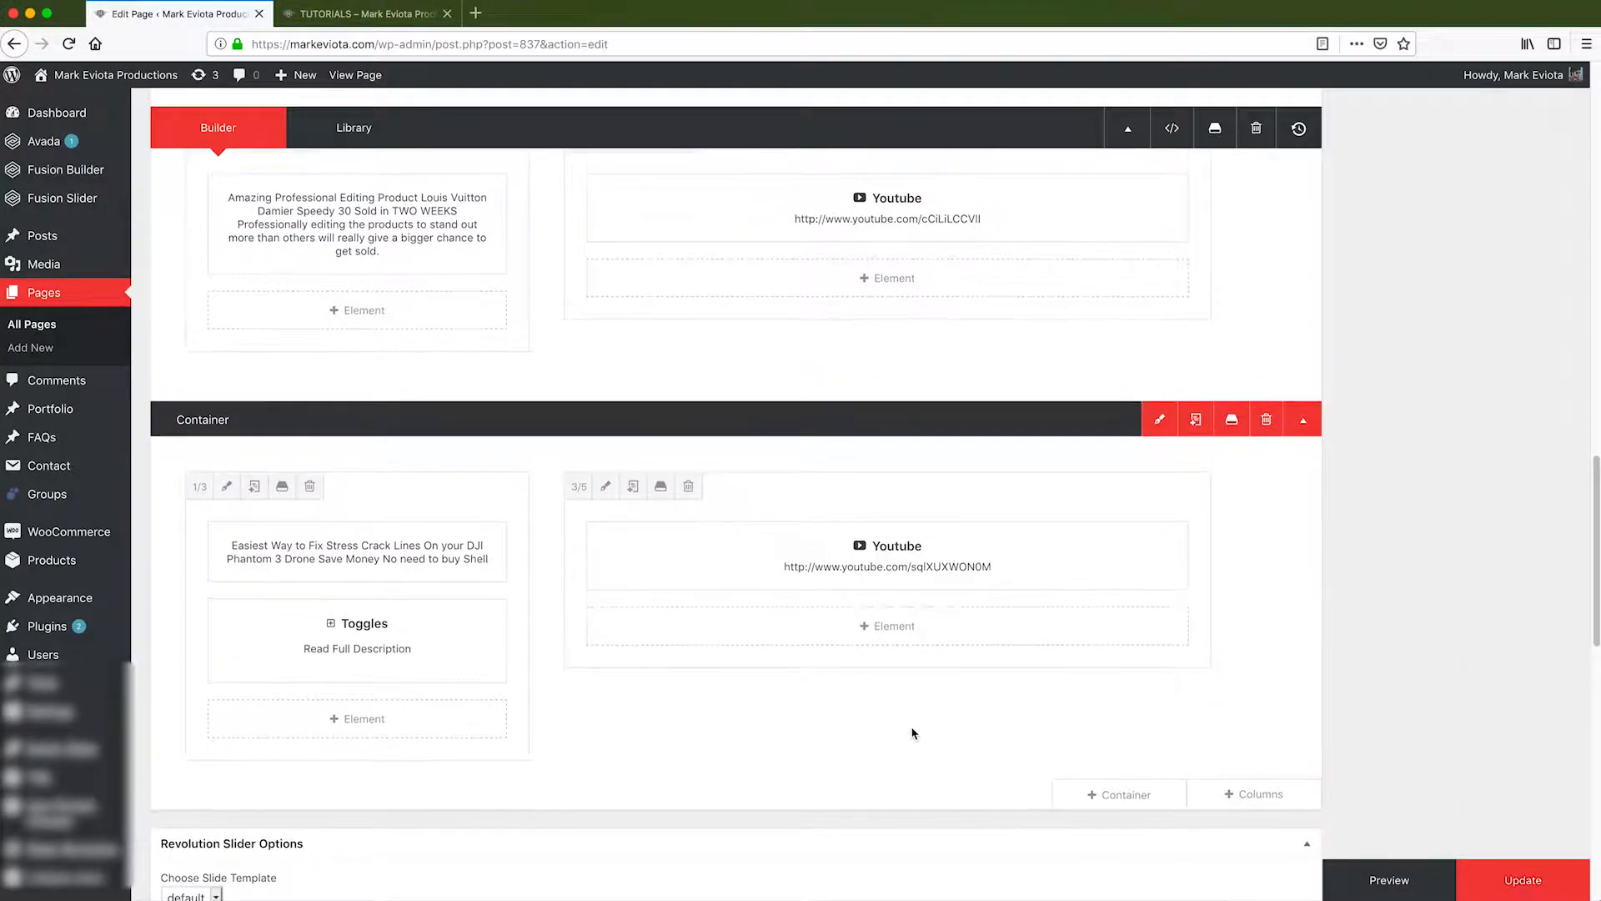
click(1140, 797)
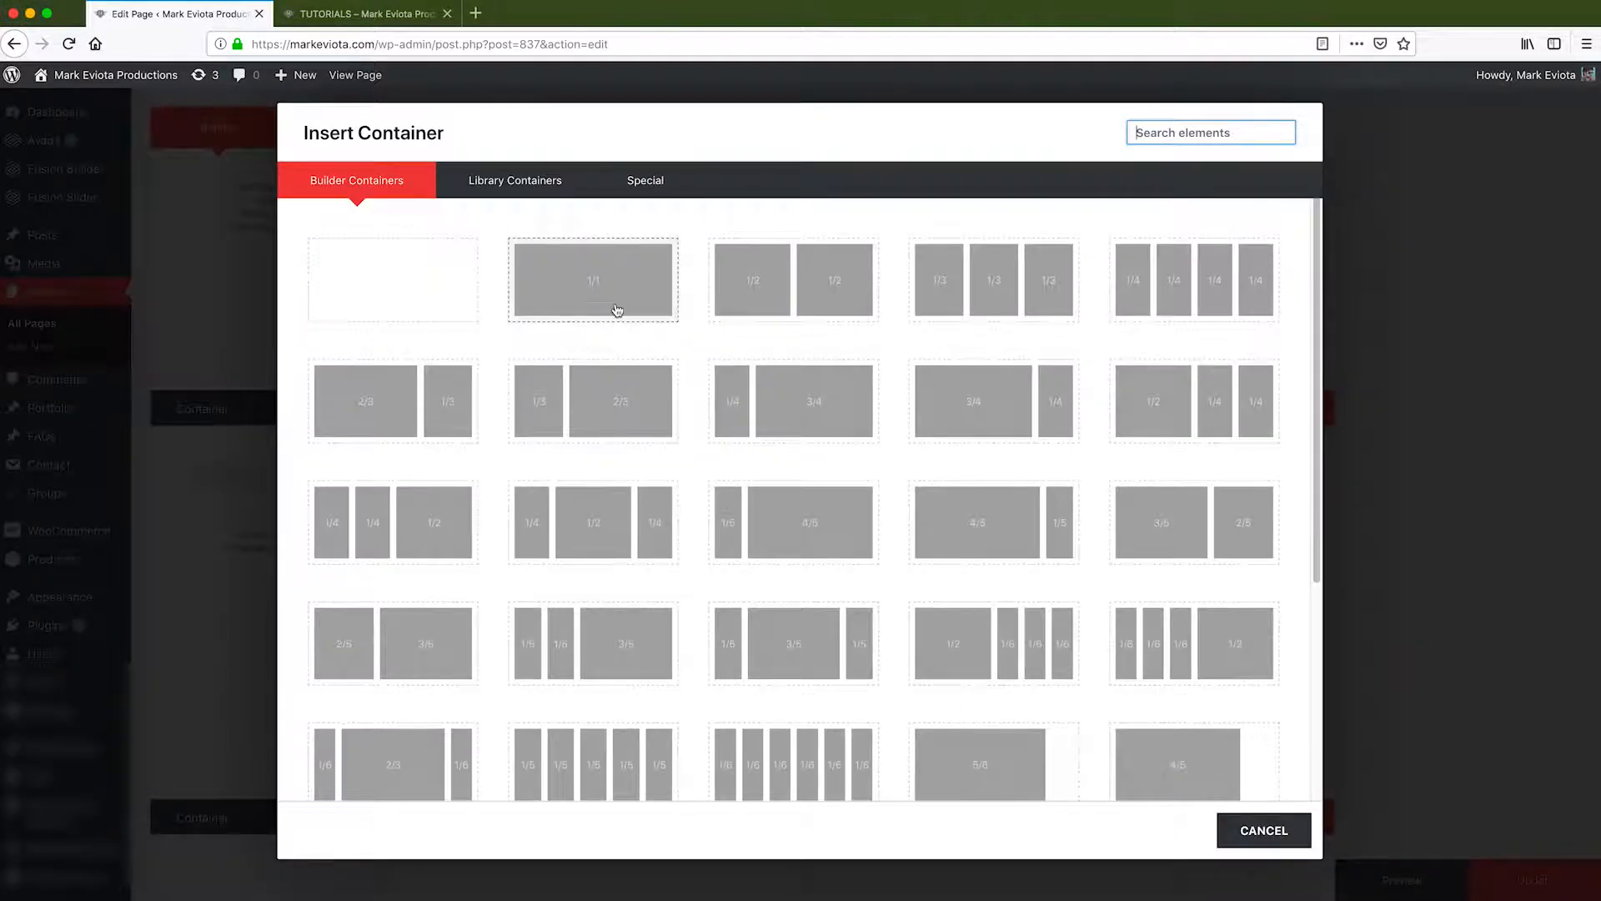
click(617, 310)
scroll(826, 690, down, 1)
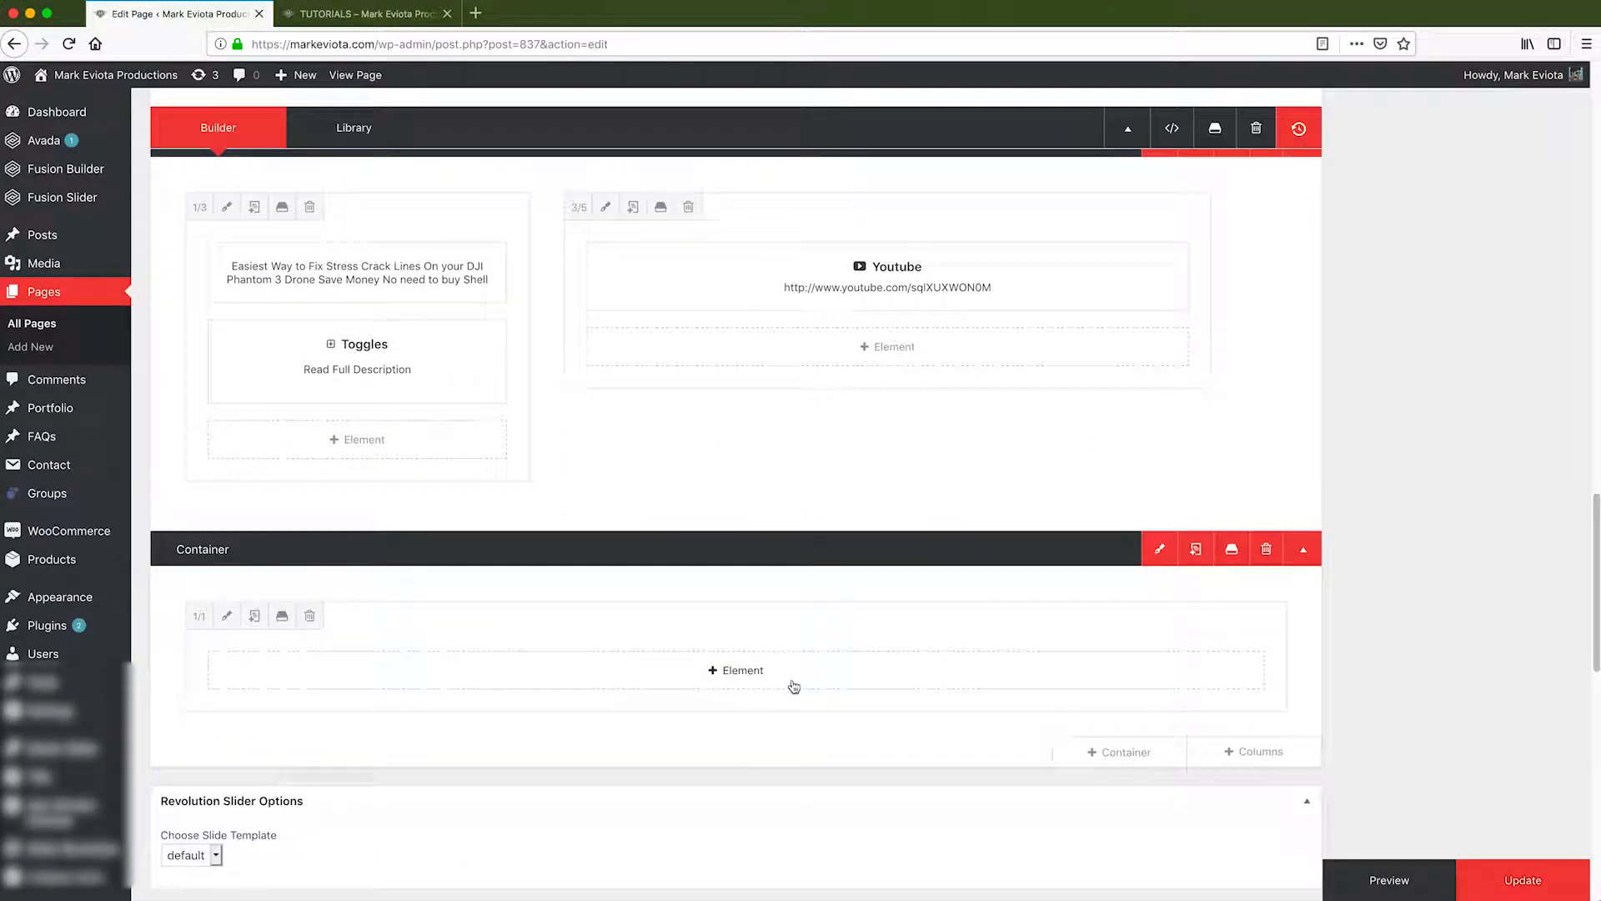
click(710, 675)
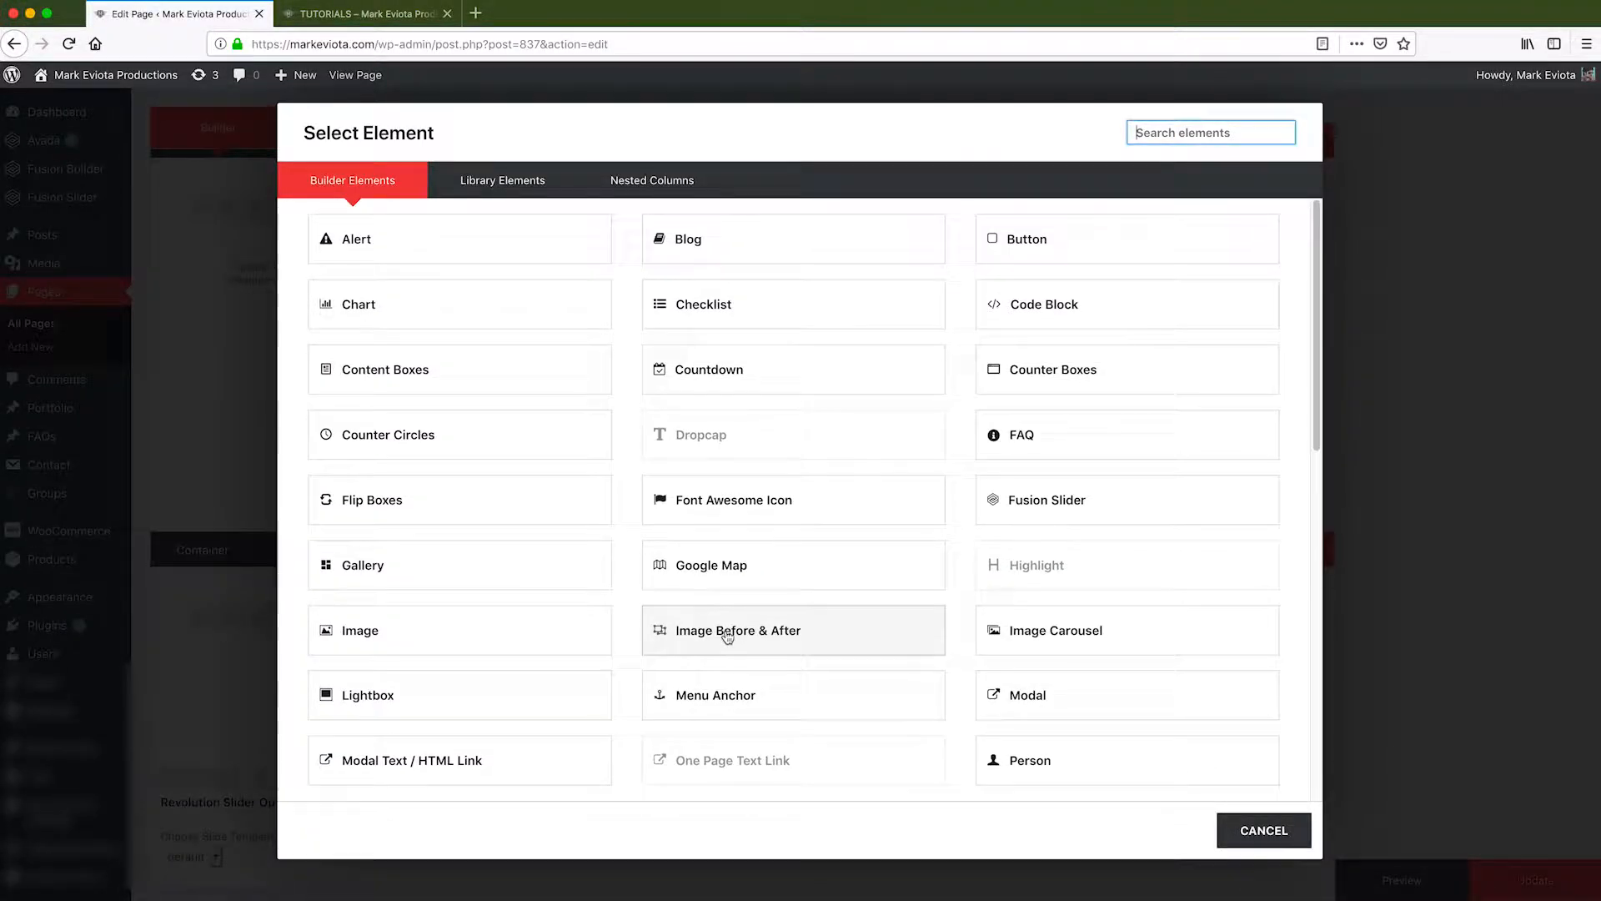
scroll(708, 643, down, 3)
scroll(726, 639, down, 7)
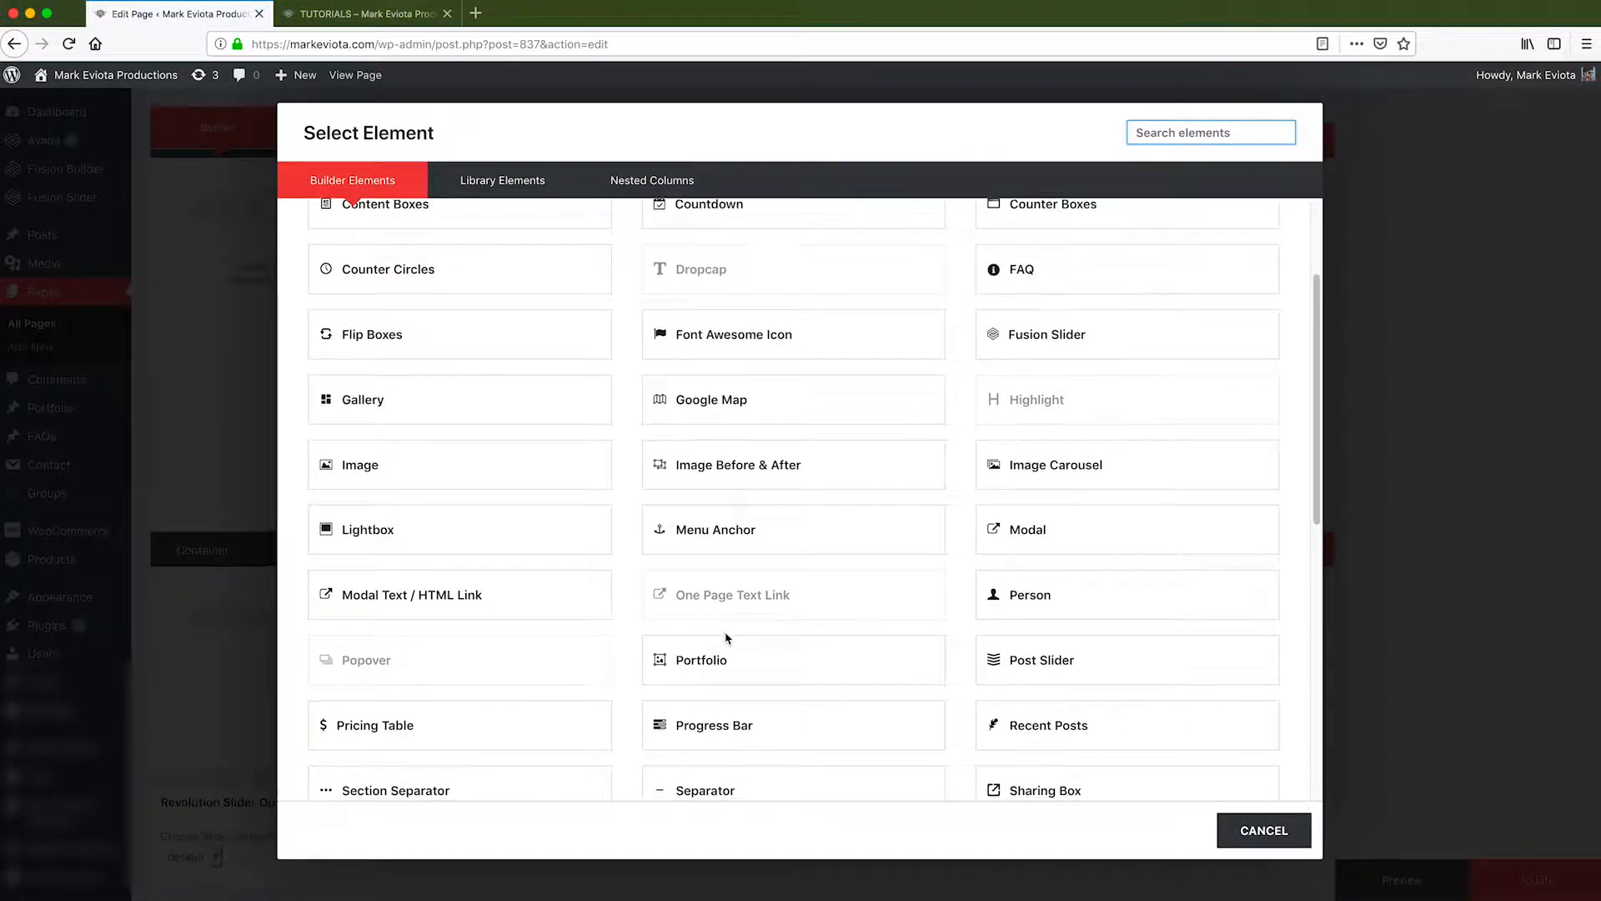
scroll(726, 639, down, 1)
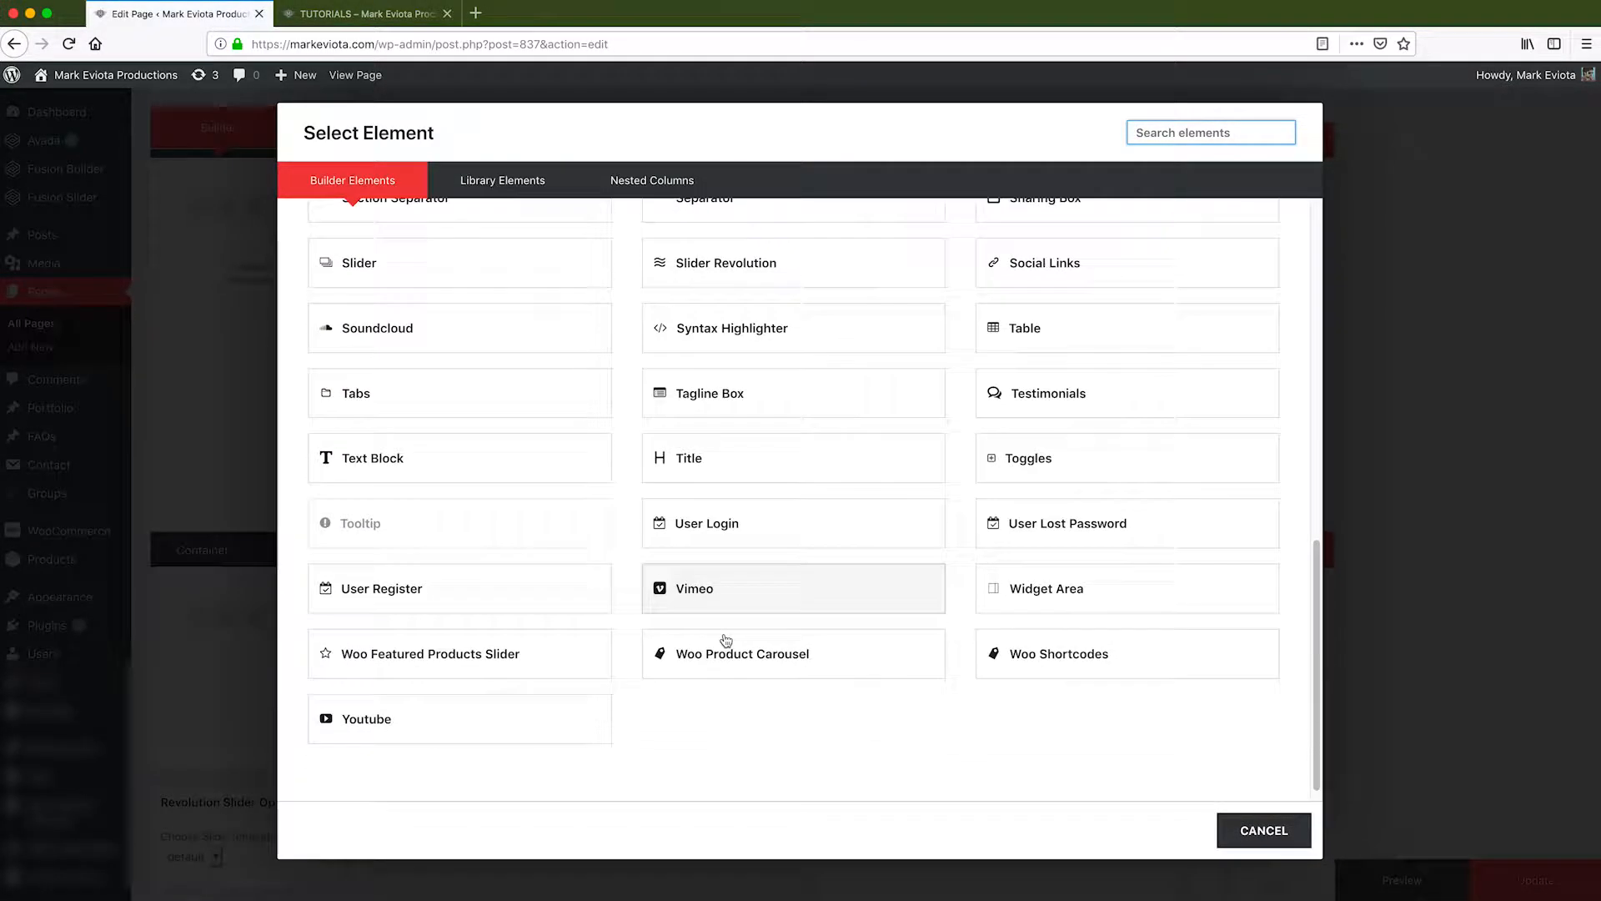
click(401, 447)
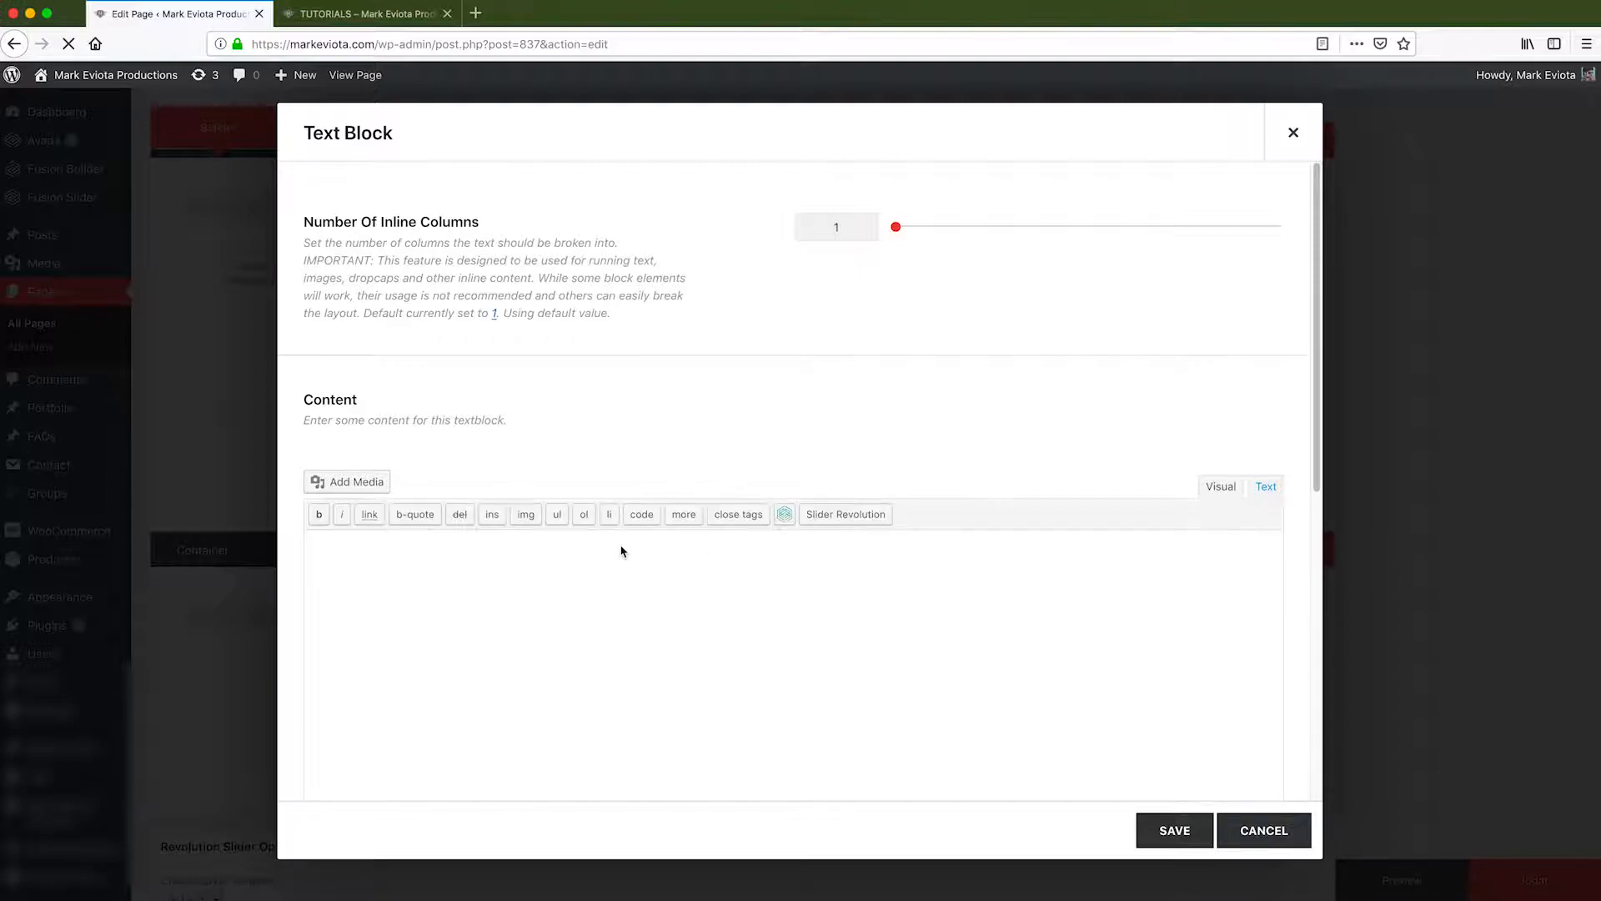
Replace the text block content with the [contact-form-7 id="2052" title="Private Video"] shortcode, save, and update the page.
click(656, 648)
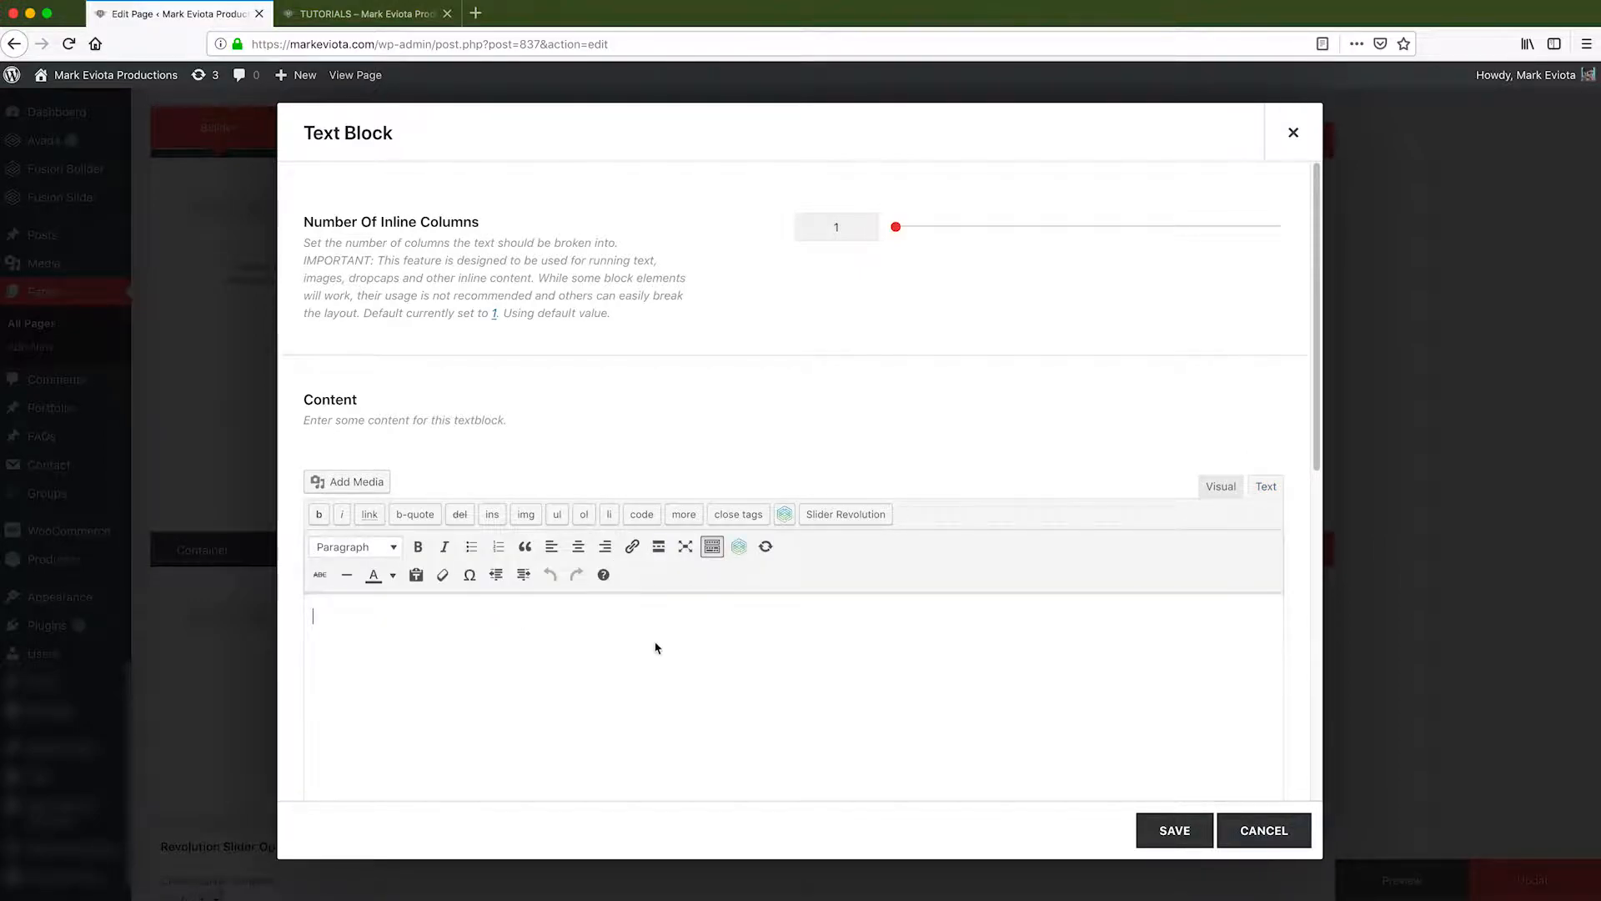
right_click(672, 677)
click(658, 788)
text([contact-form-7 id="2052" title="Private Video"])
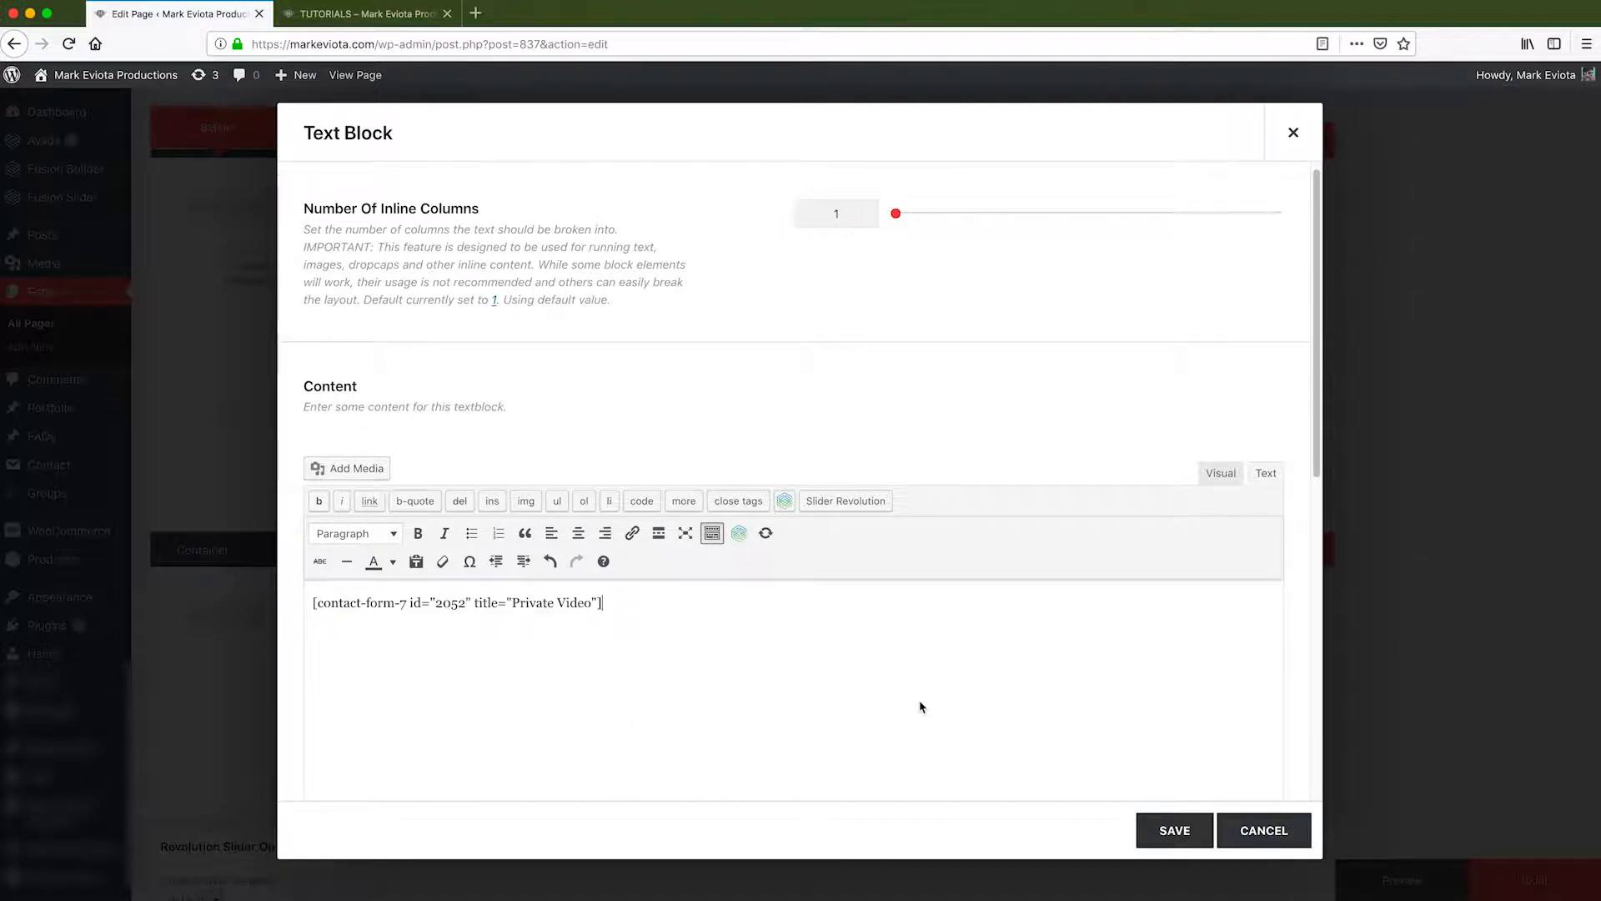
click(1163, 827)
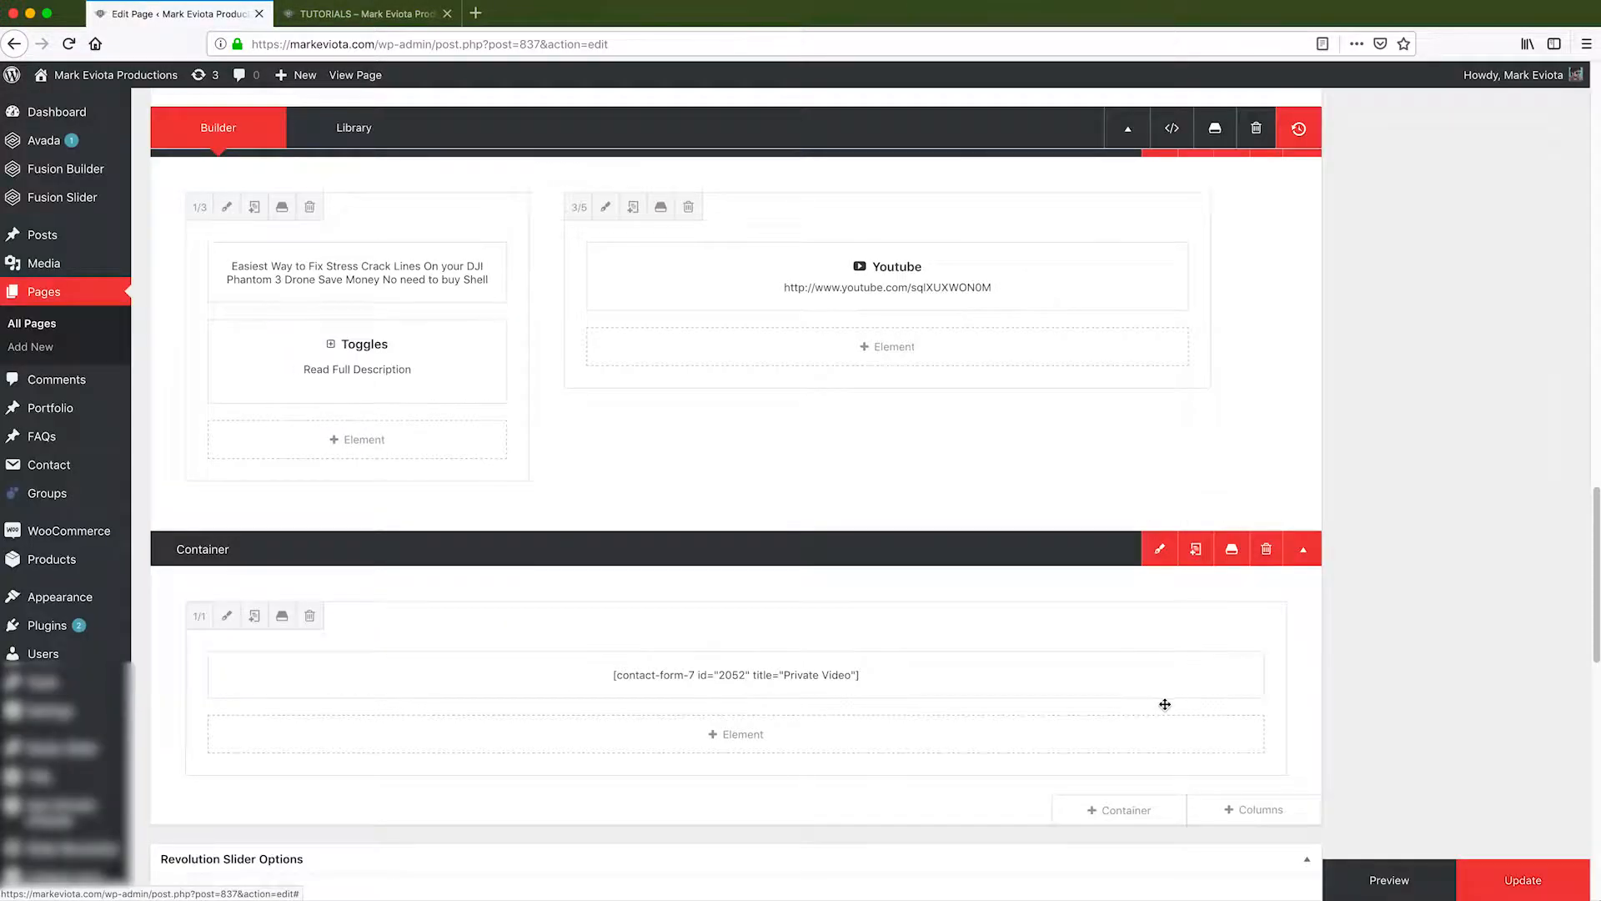
click(1519, 882)
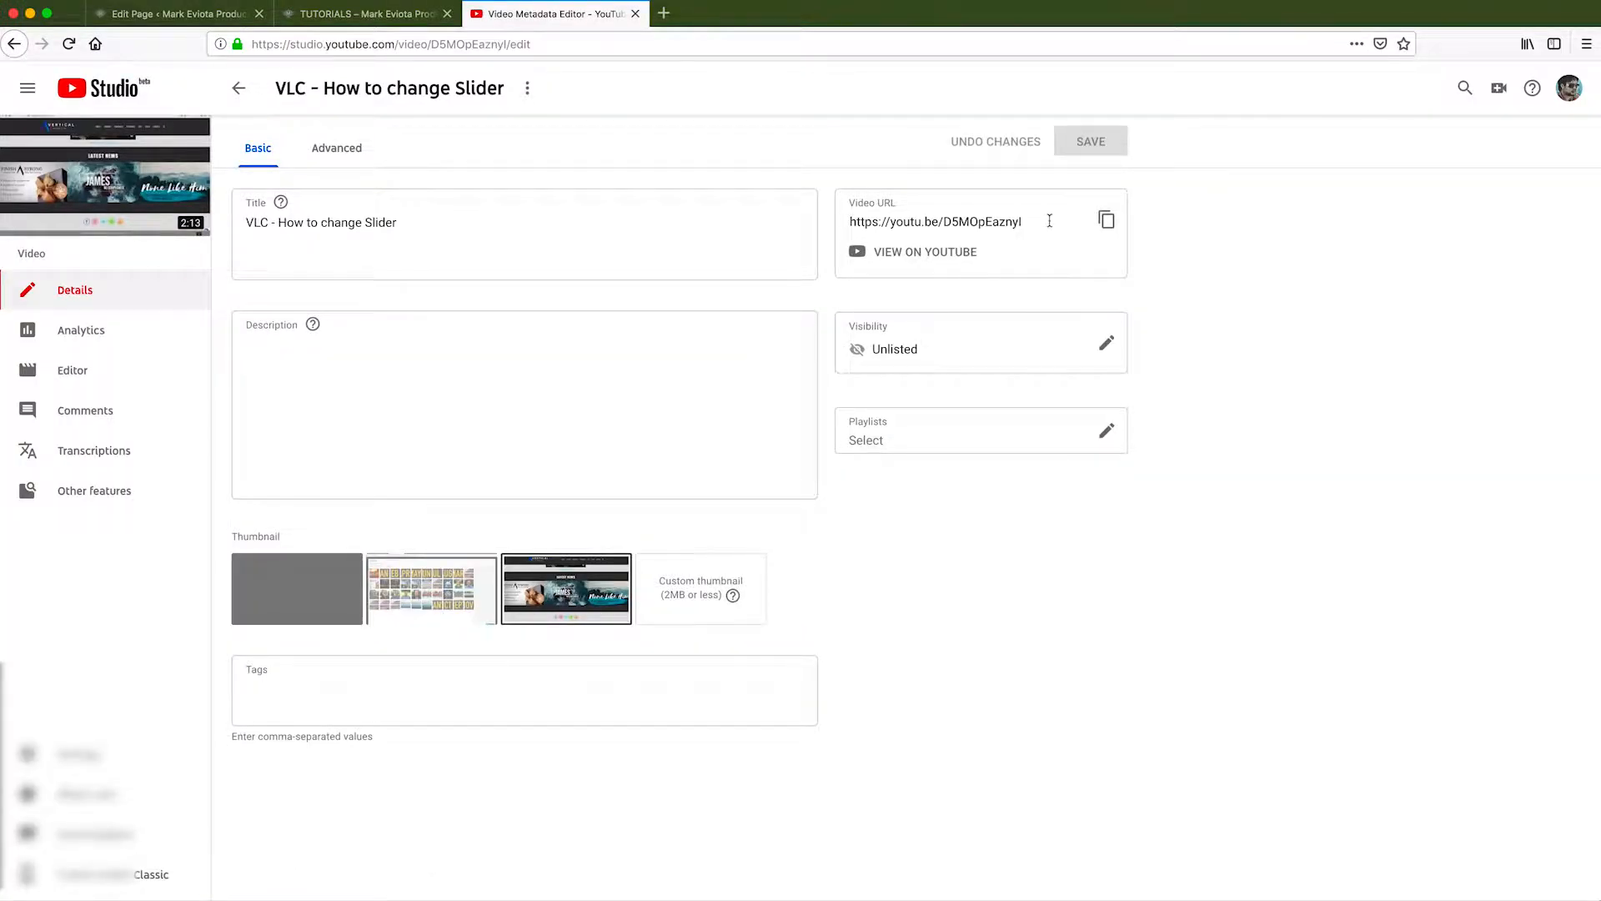
Copy the Video URL of the unlisted 'VLC - How to change Slider' video.
drag(1034, 223, 876, 221)
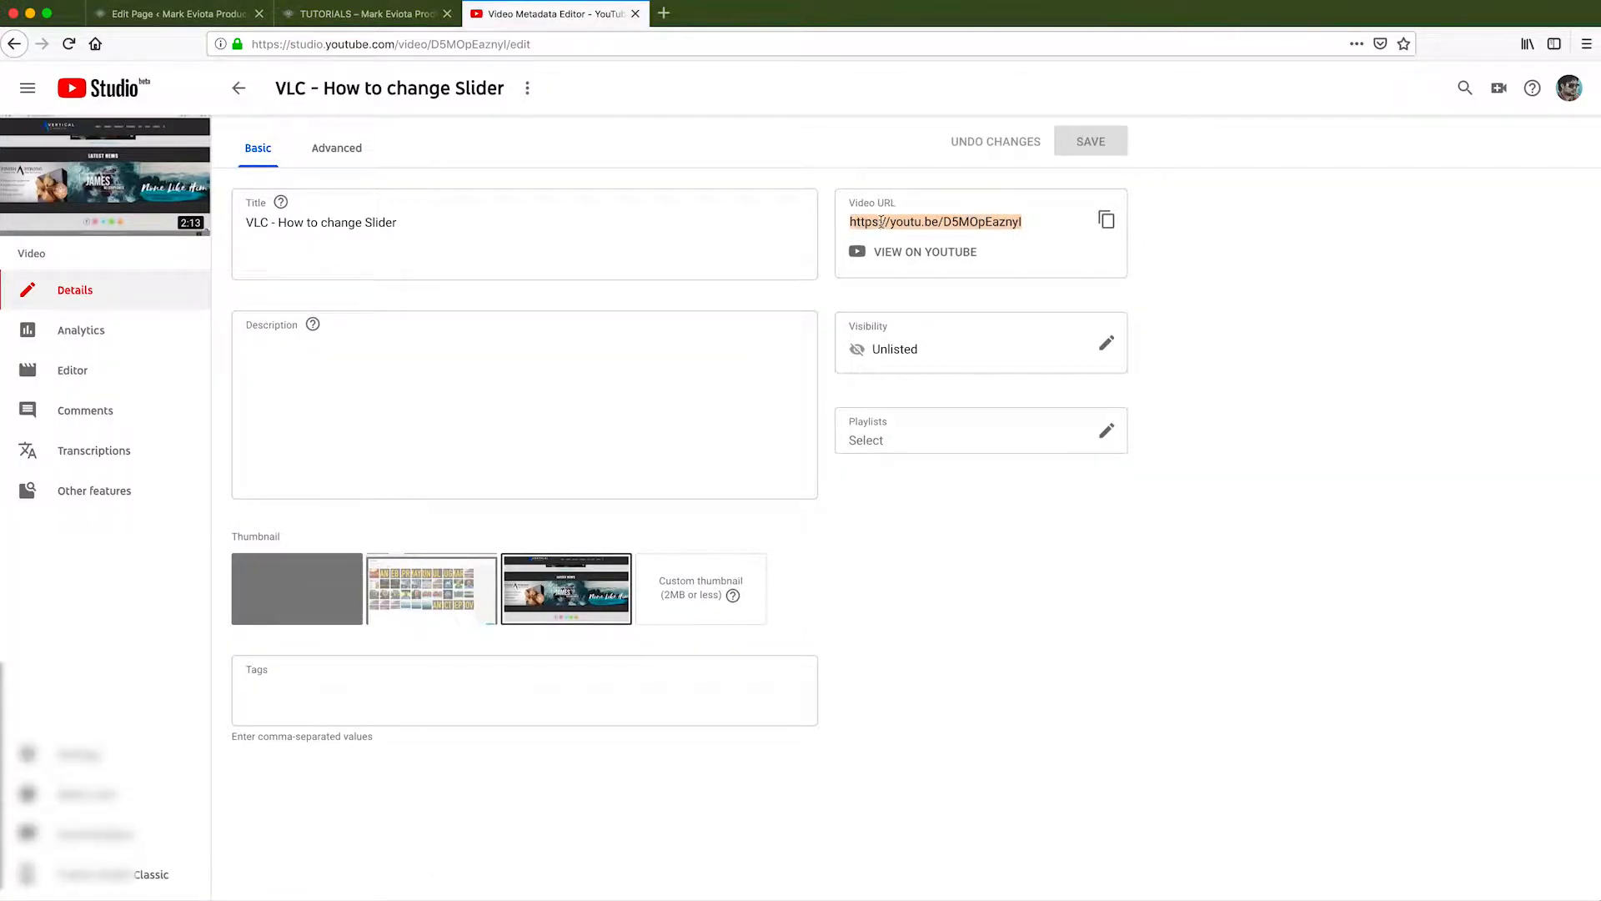
right_click(882, 222)
click(916, 377)
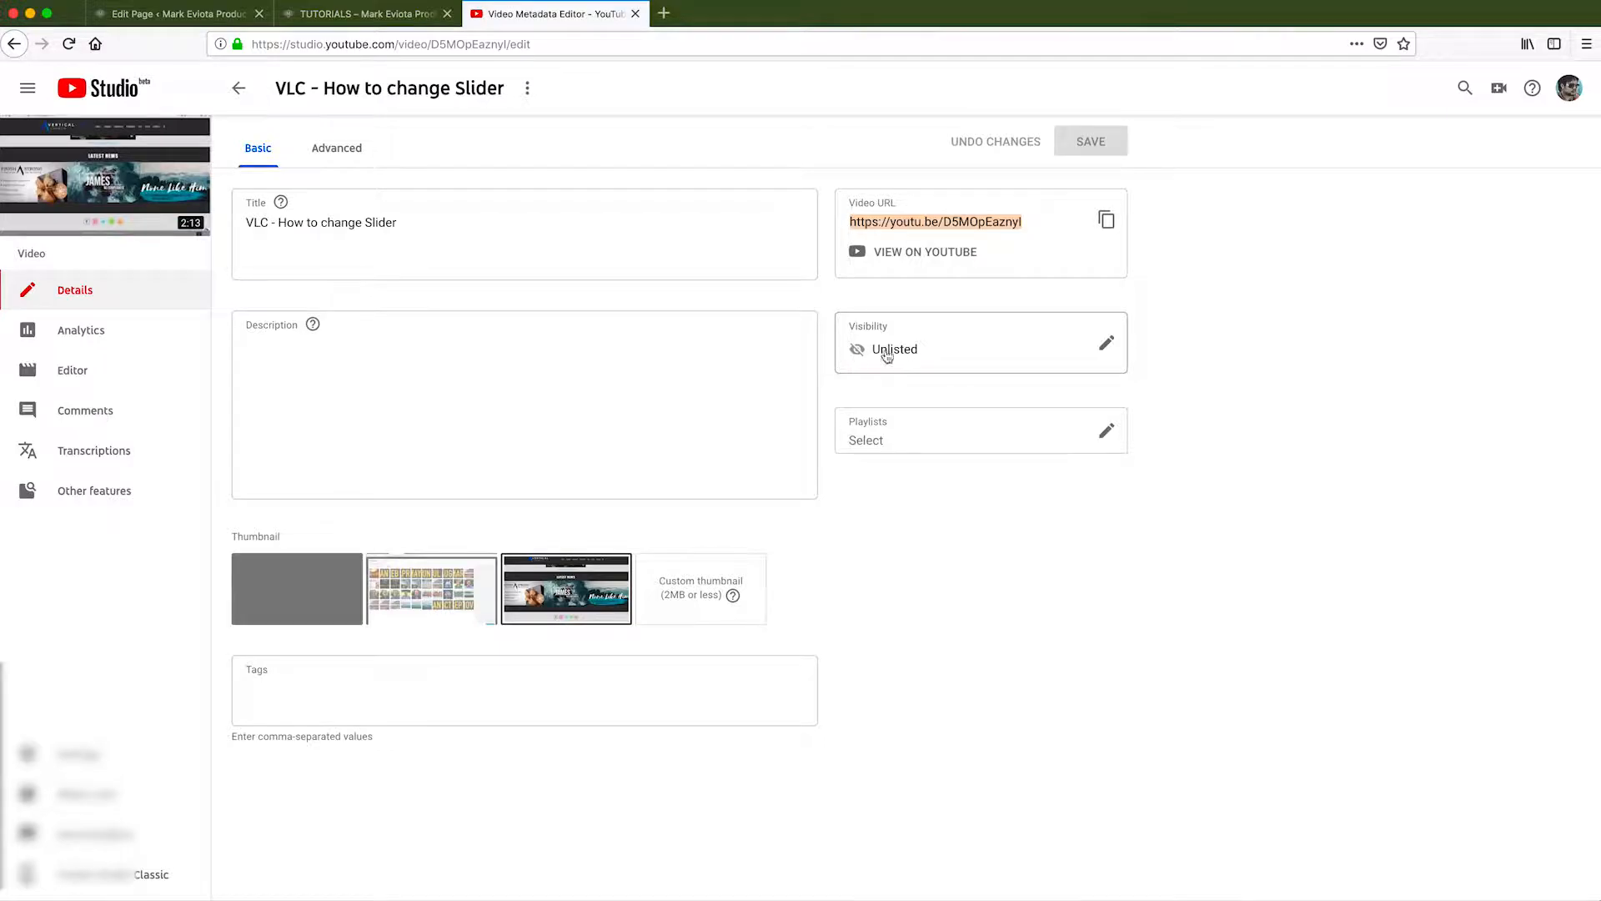
click(219, 15)
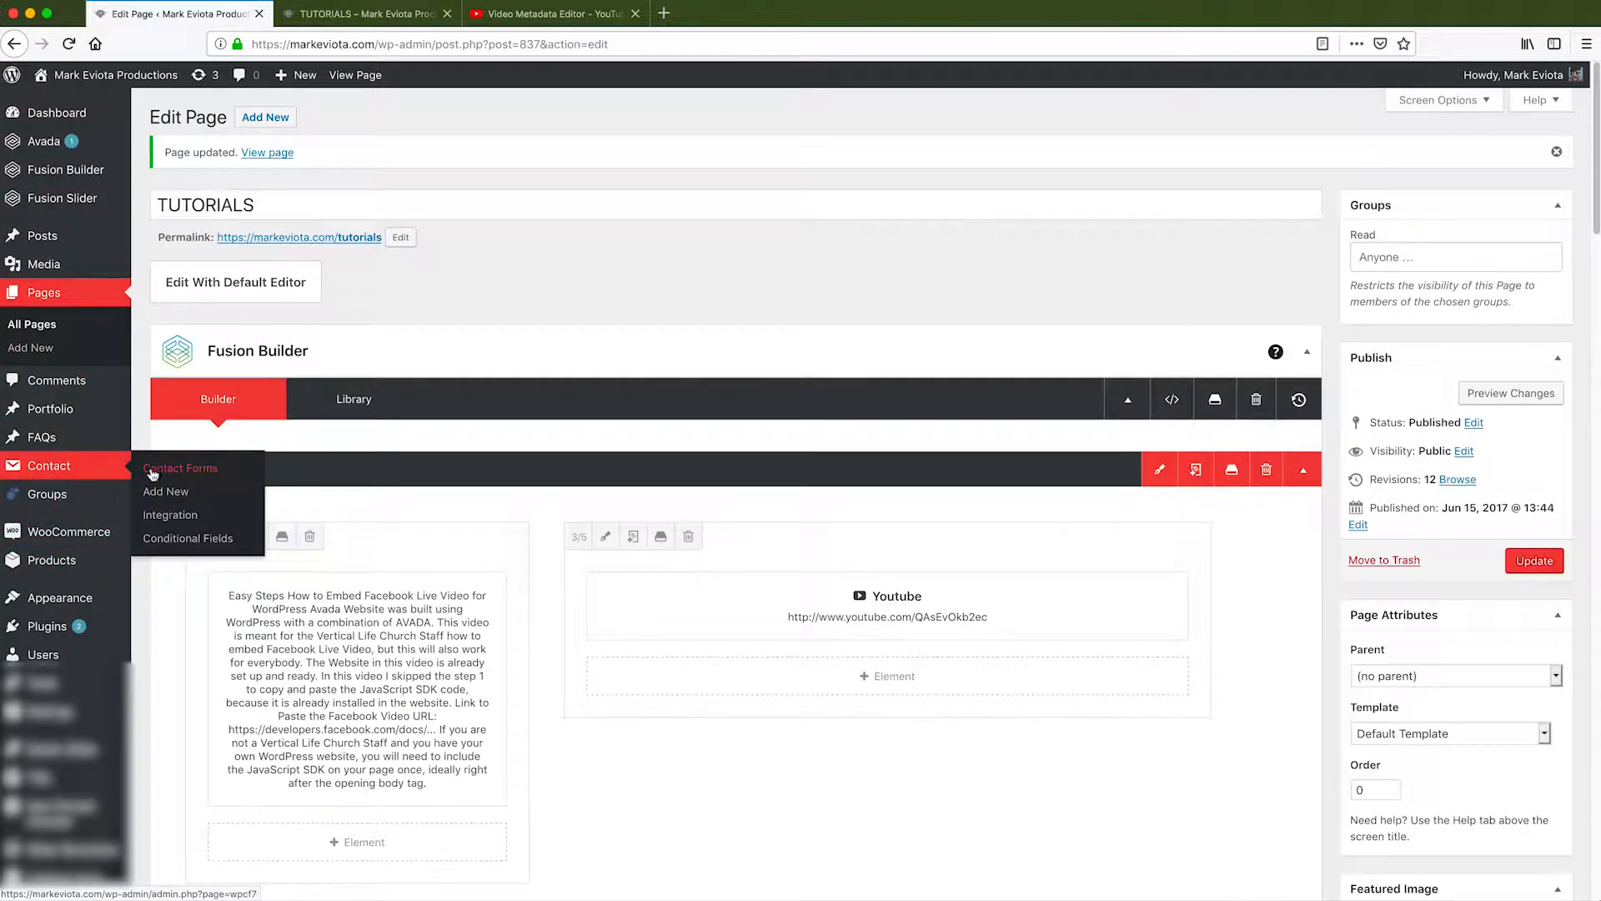
Update the Tutorials page, then open the Private Video form from Contact Forms.
click(156, 471)
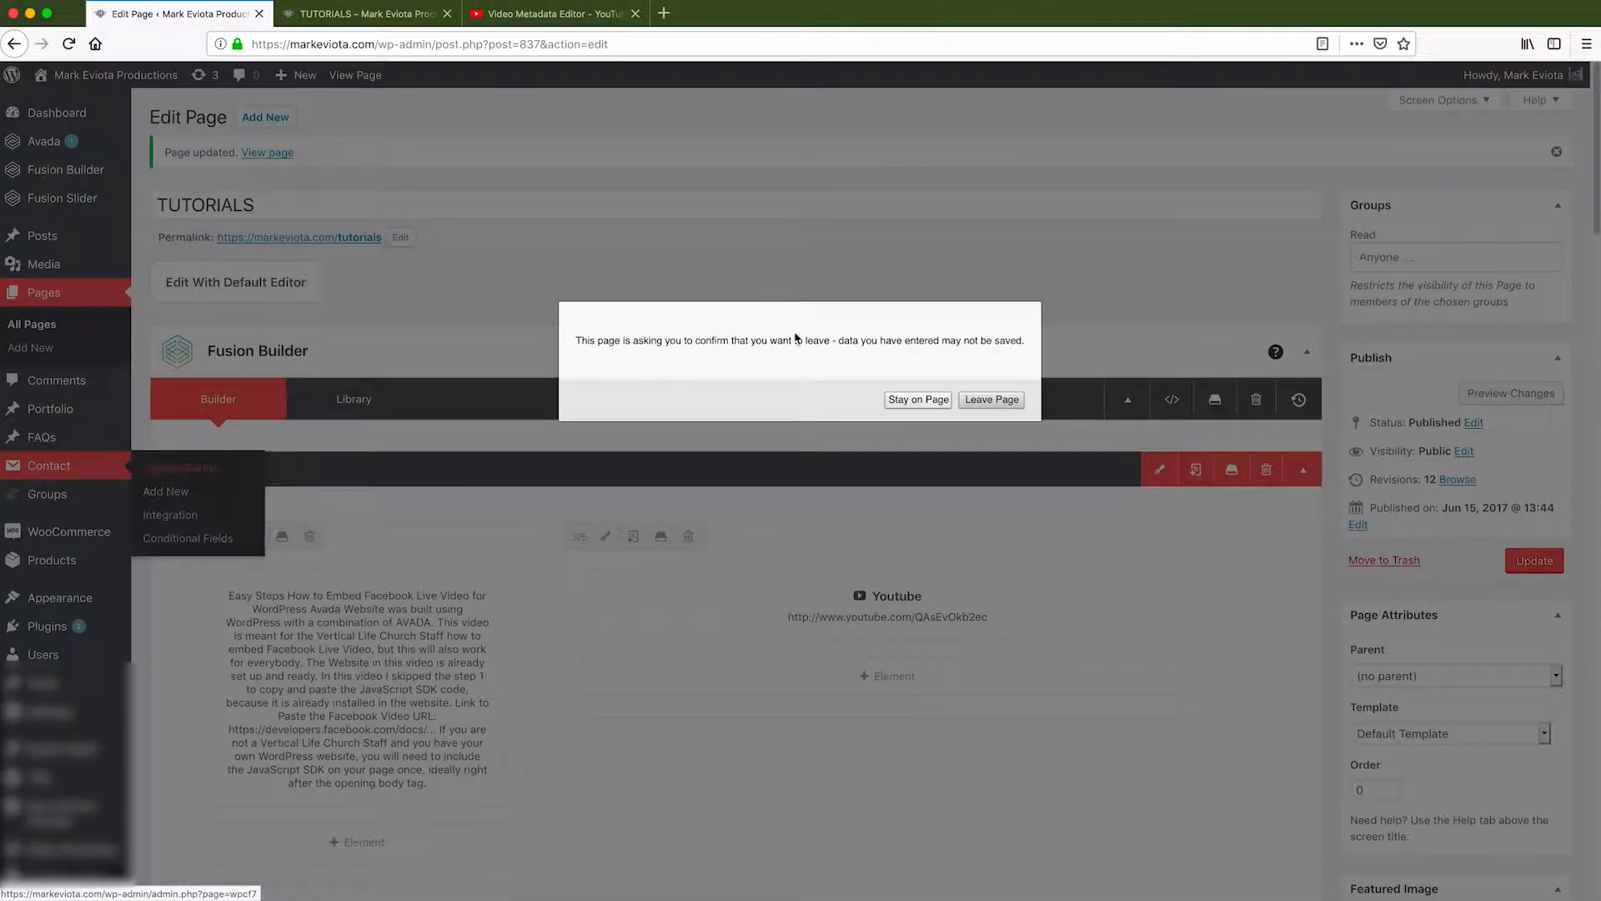
click(918, 399)
click(1512, 557)
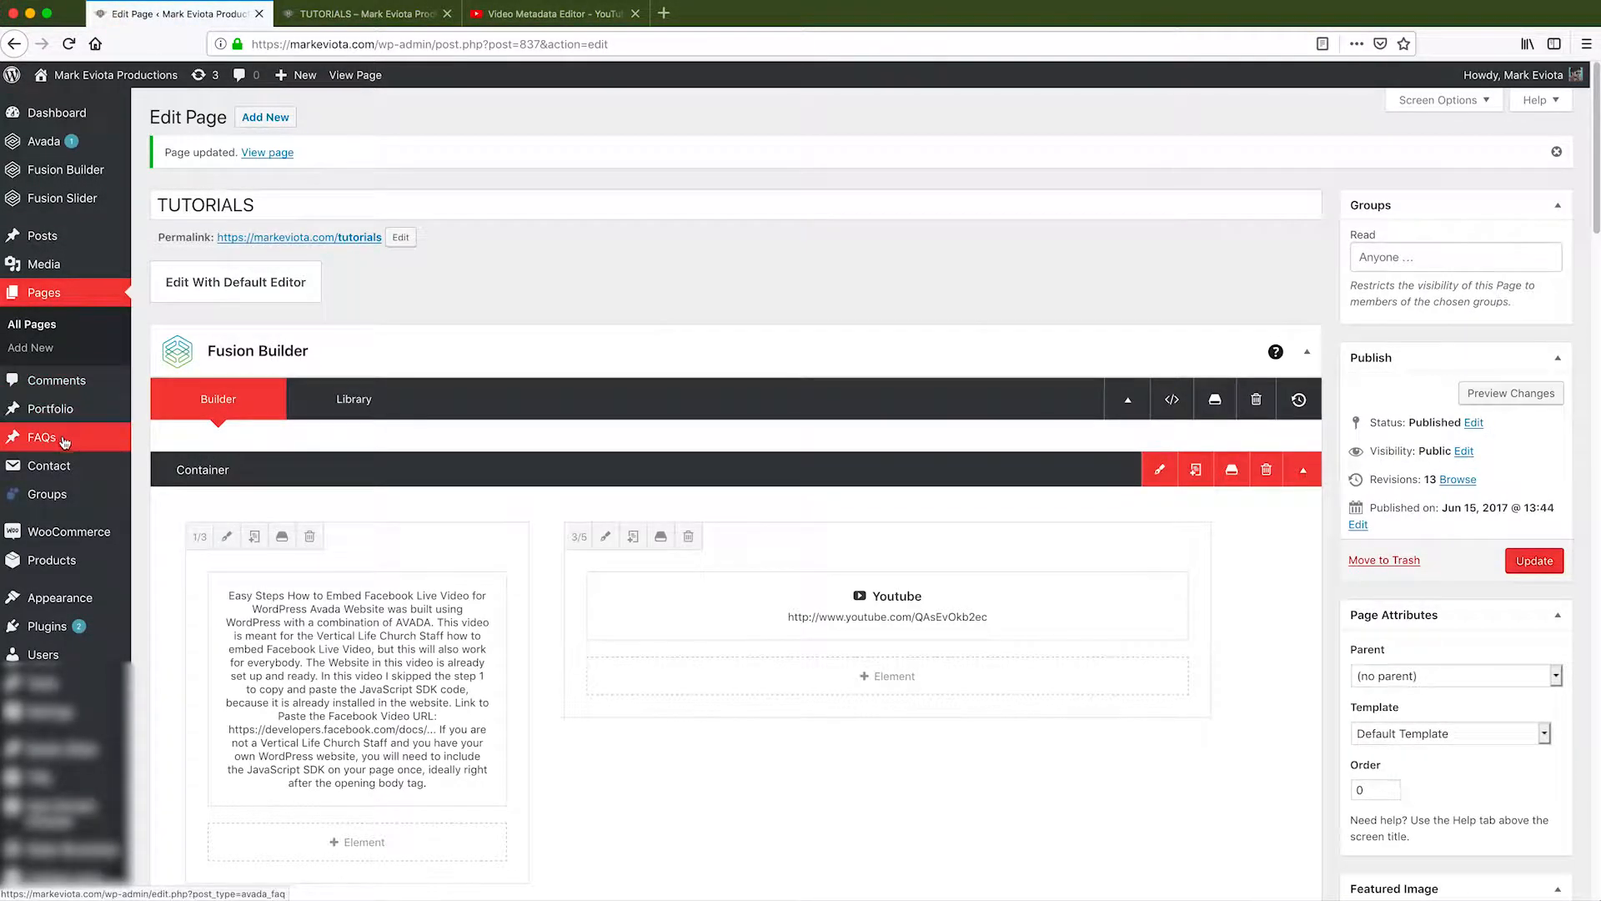
click(160, 465)
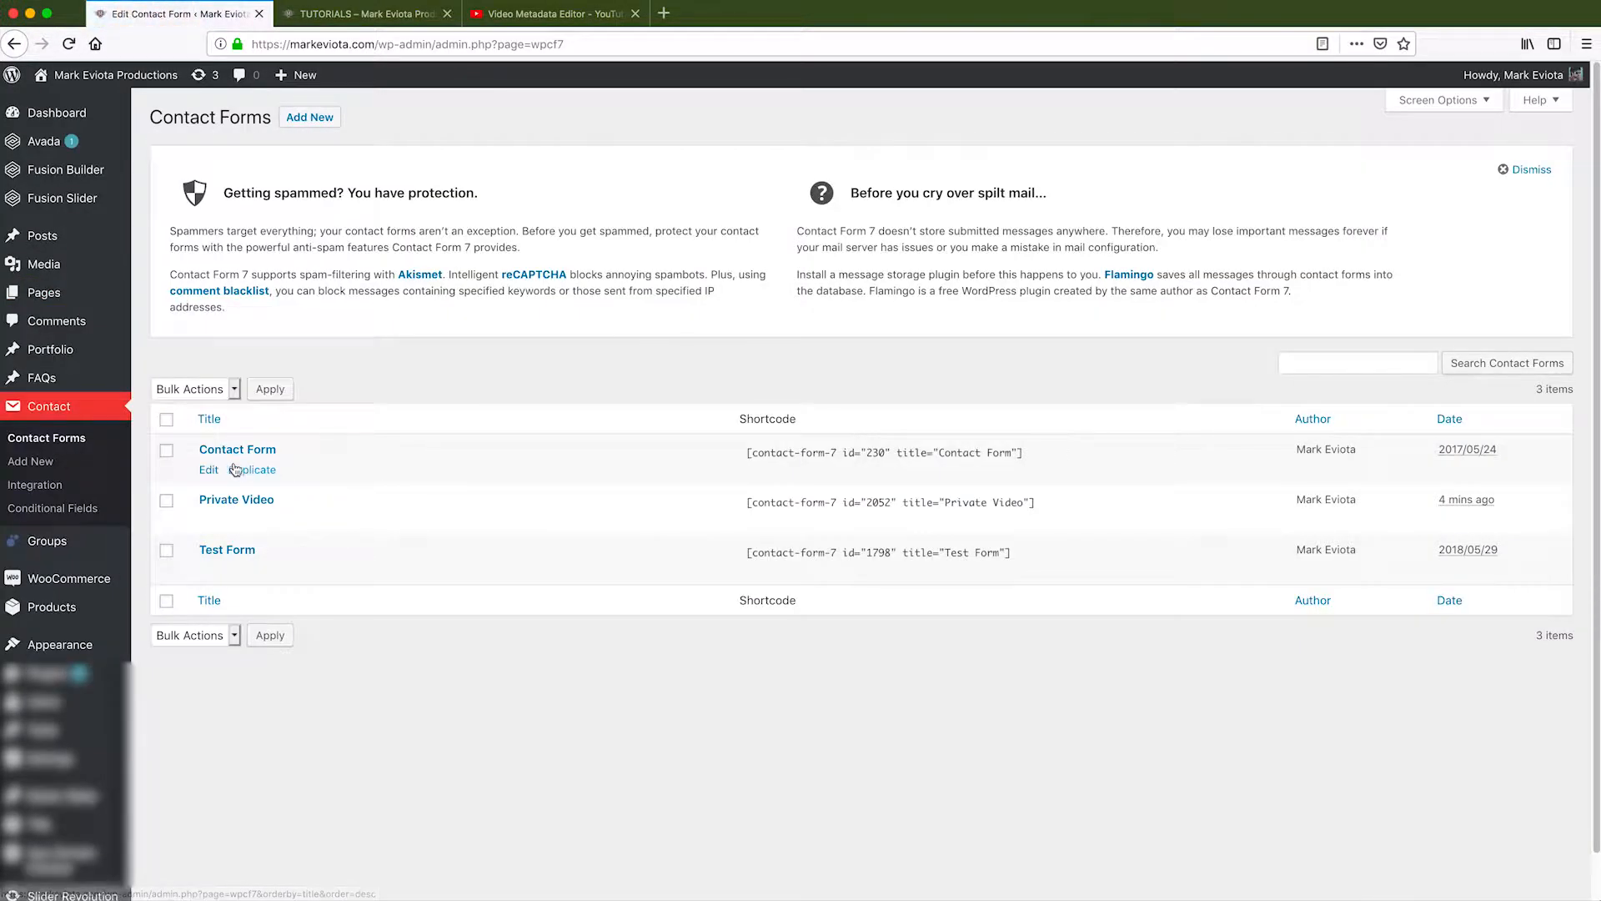
click(208, 521)
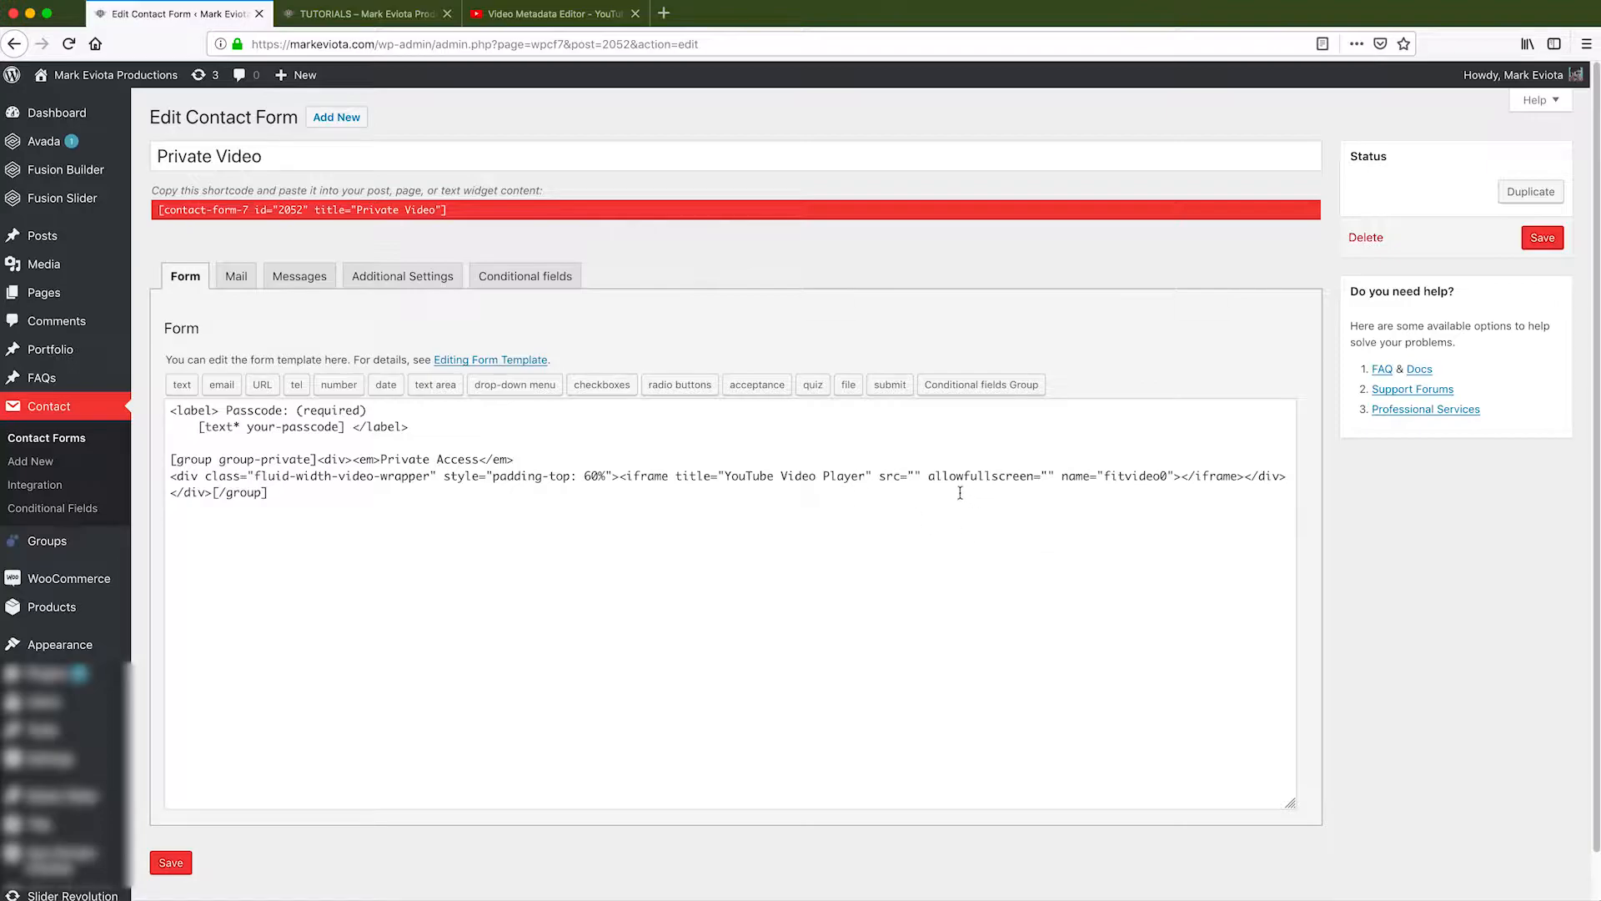
Paste the YouTube link into the iframe's src attribute and save the Private Video form.
click(916, 474)
right_click(916, 473)
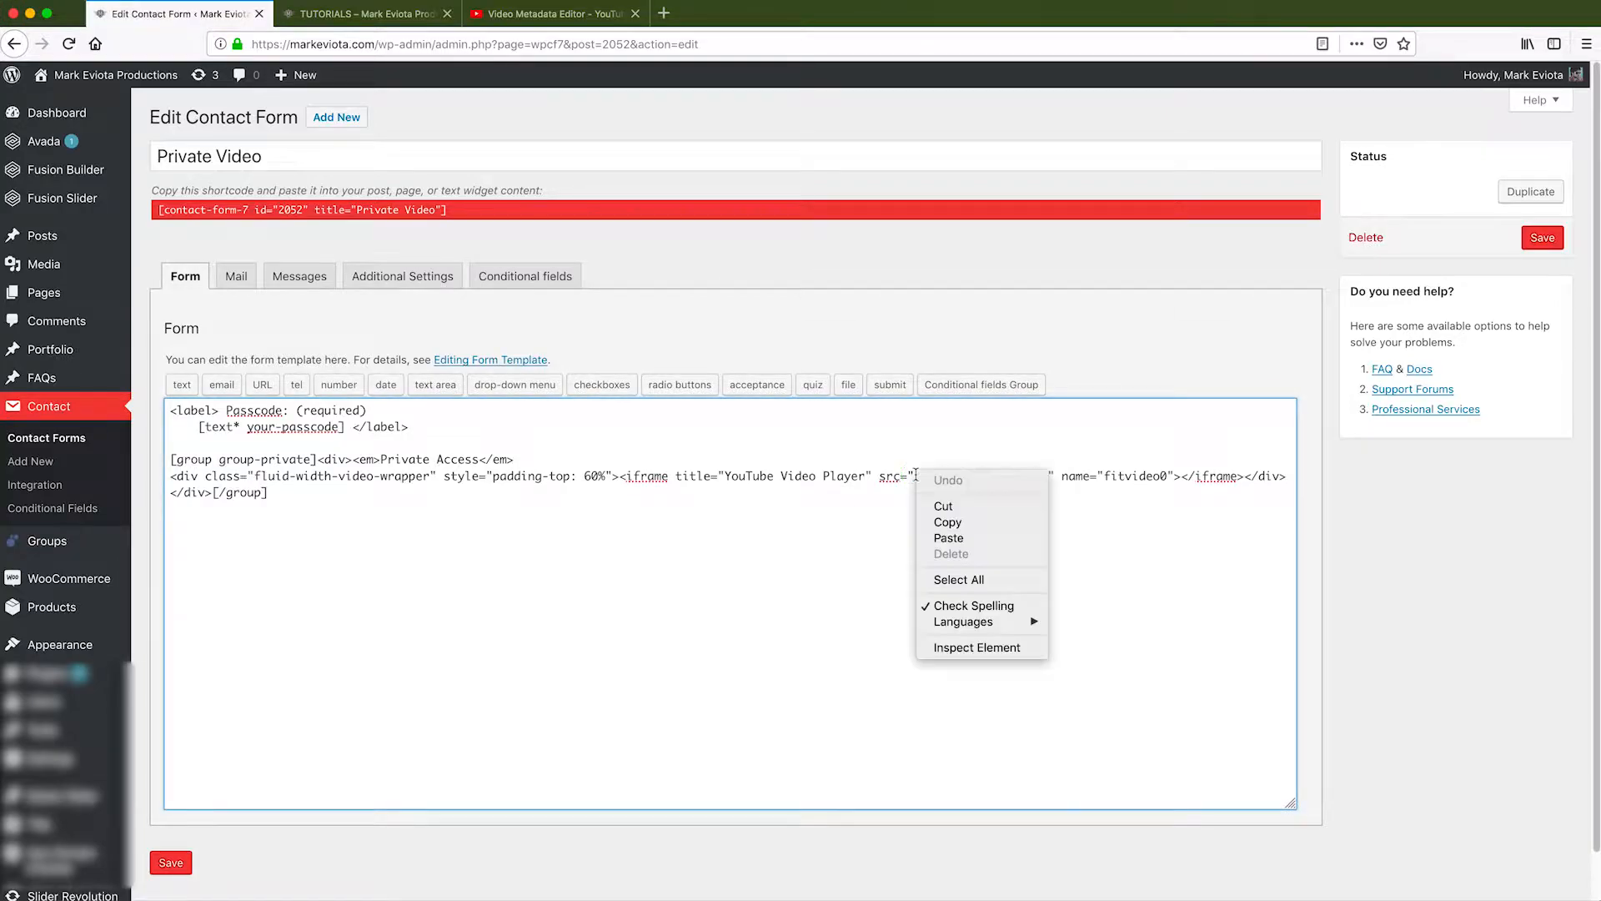
click(958, 538)
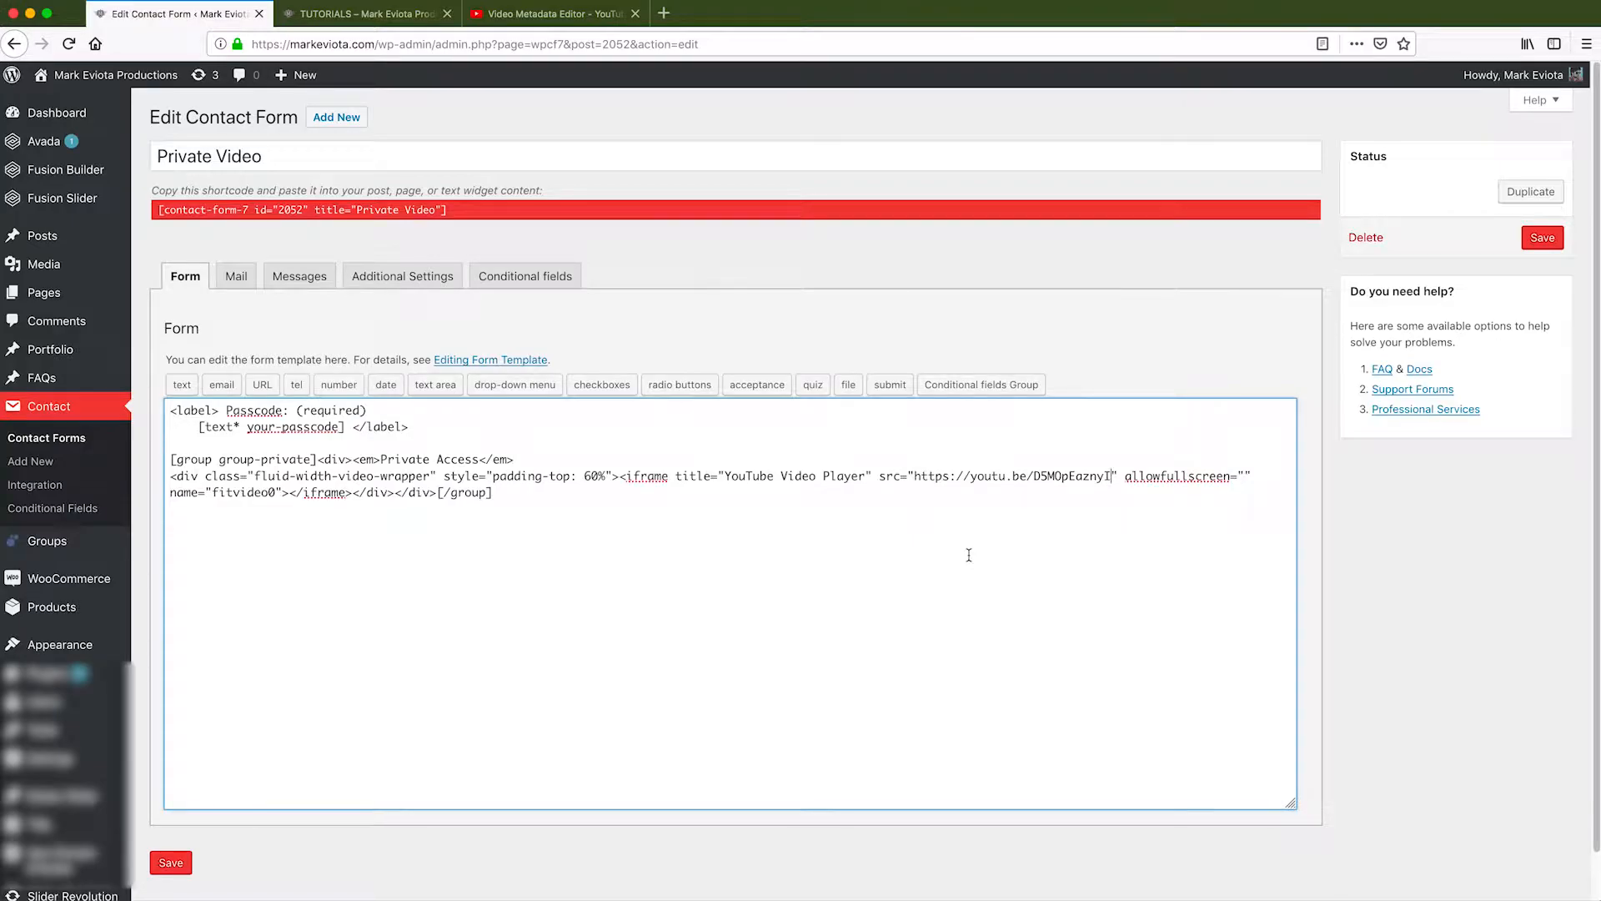
click(168, 864)
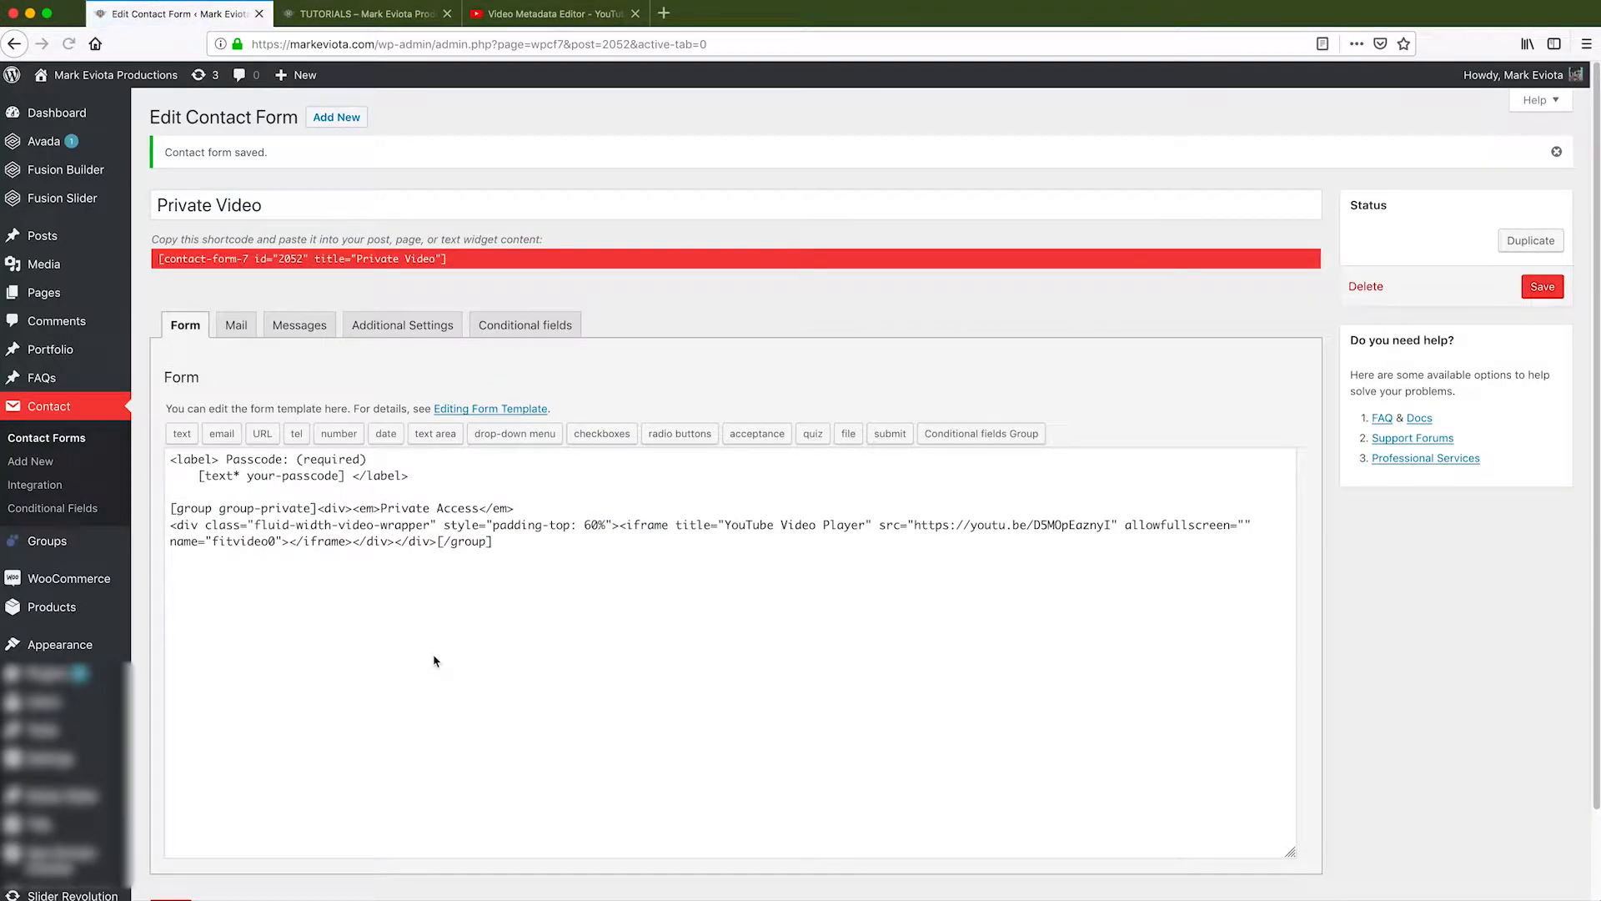
click(527, 327)
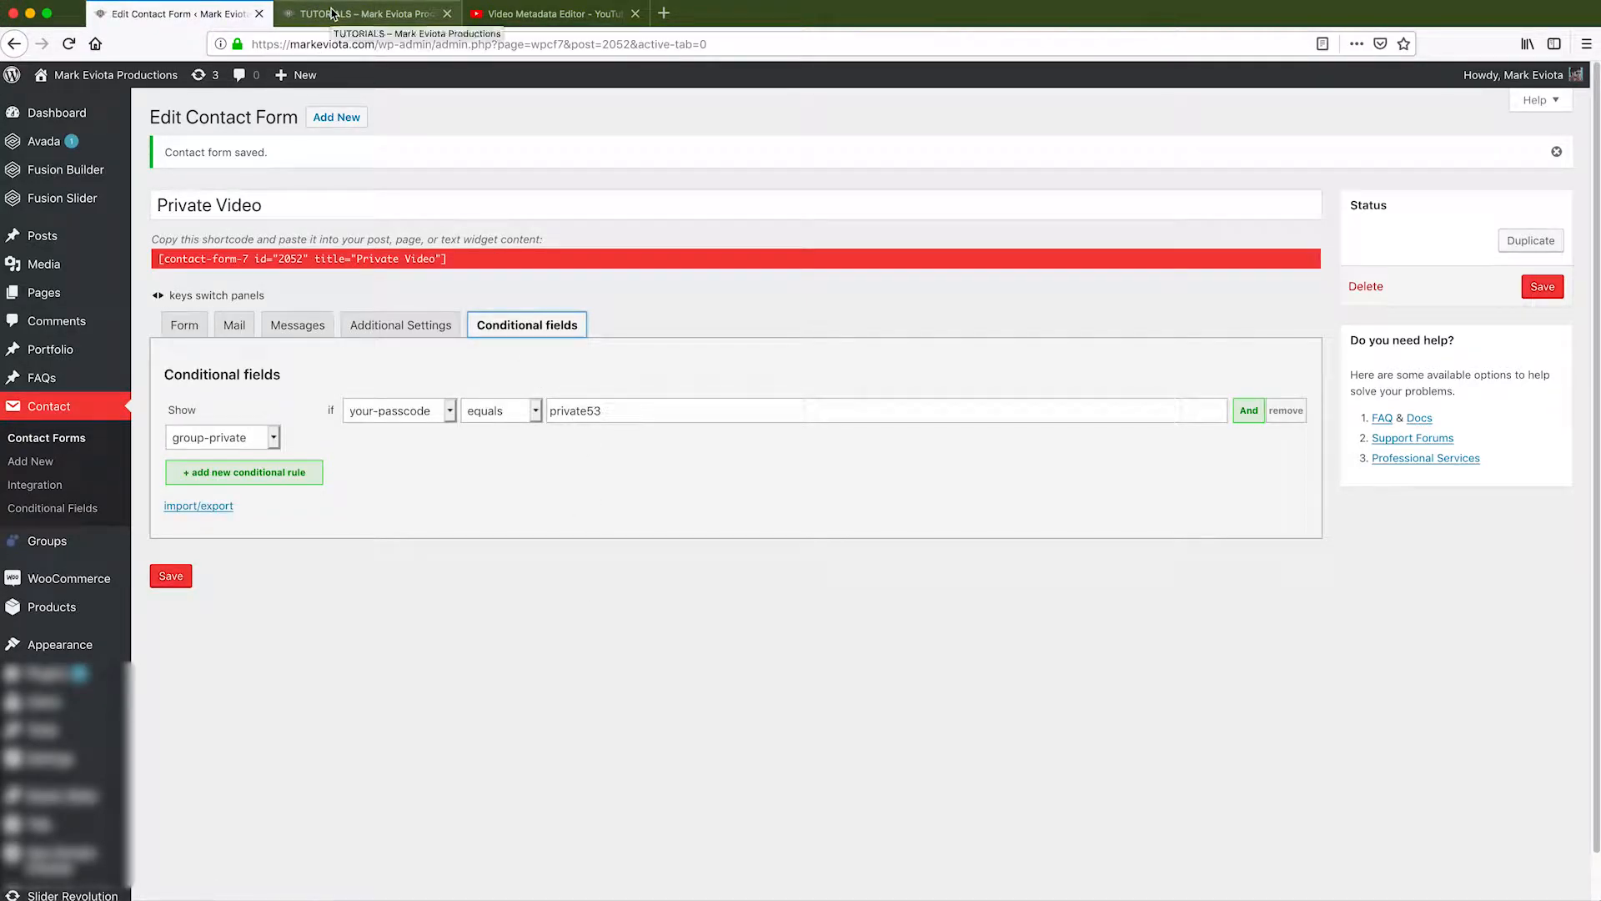
click(367, 14)
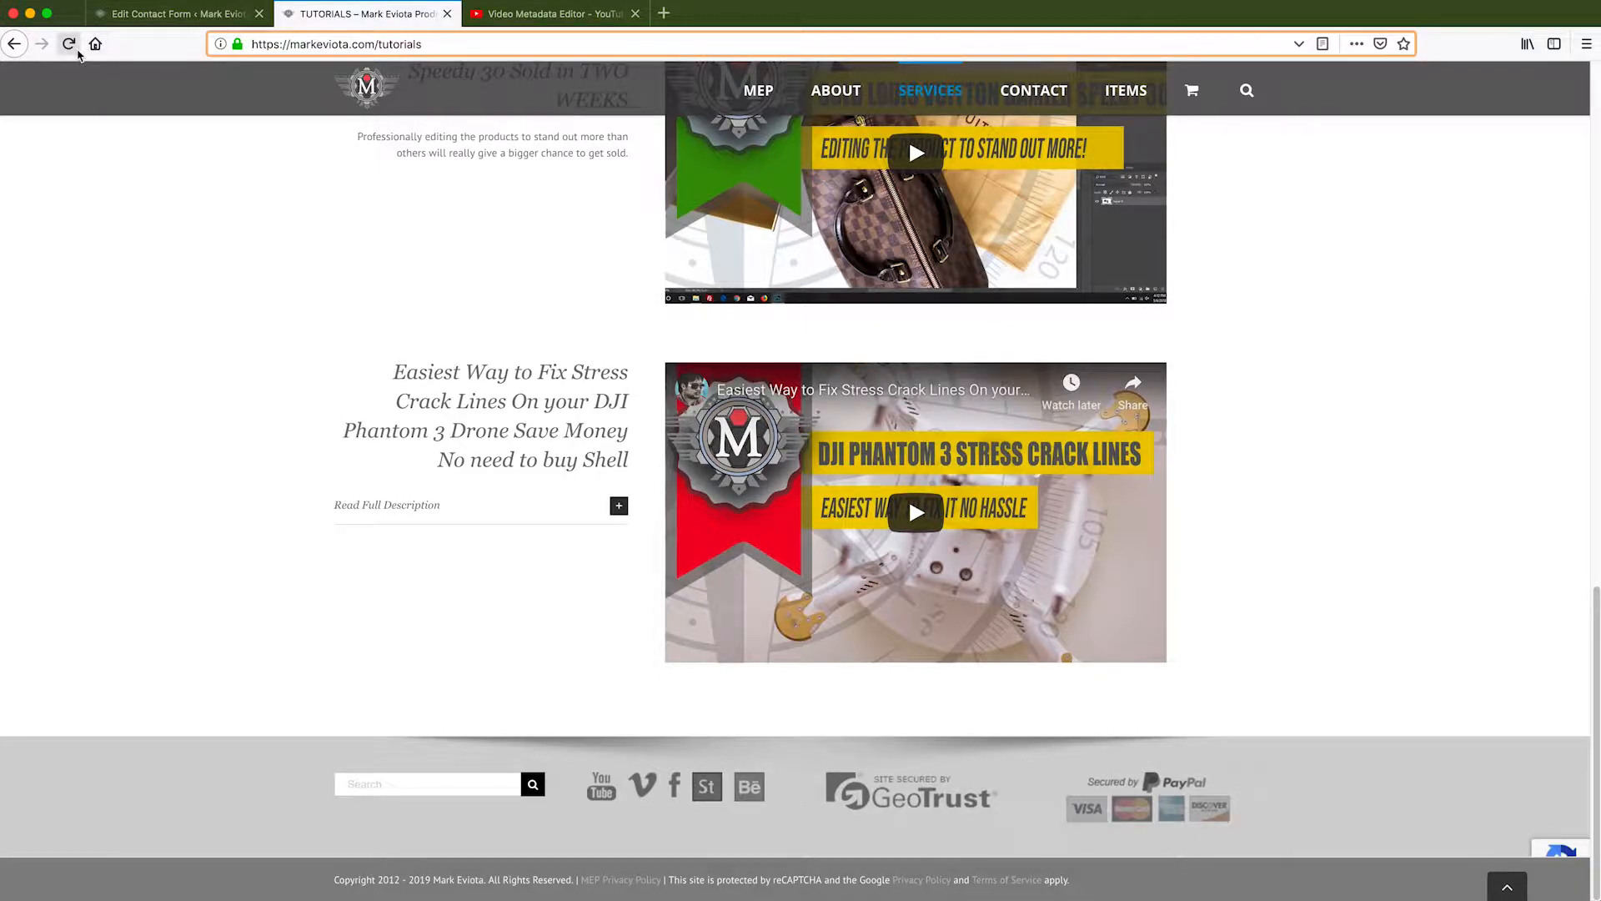
Reload the Tutorials page so the Private Video form is displayed.
click(77, 50)
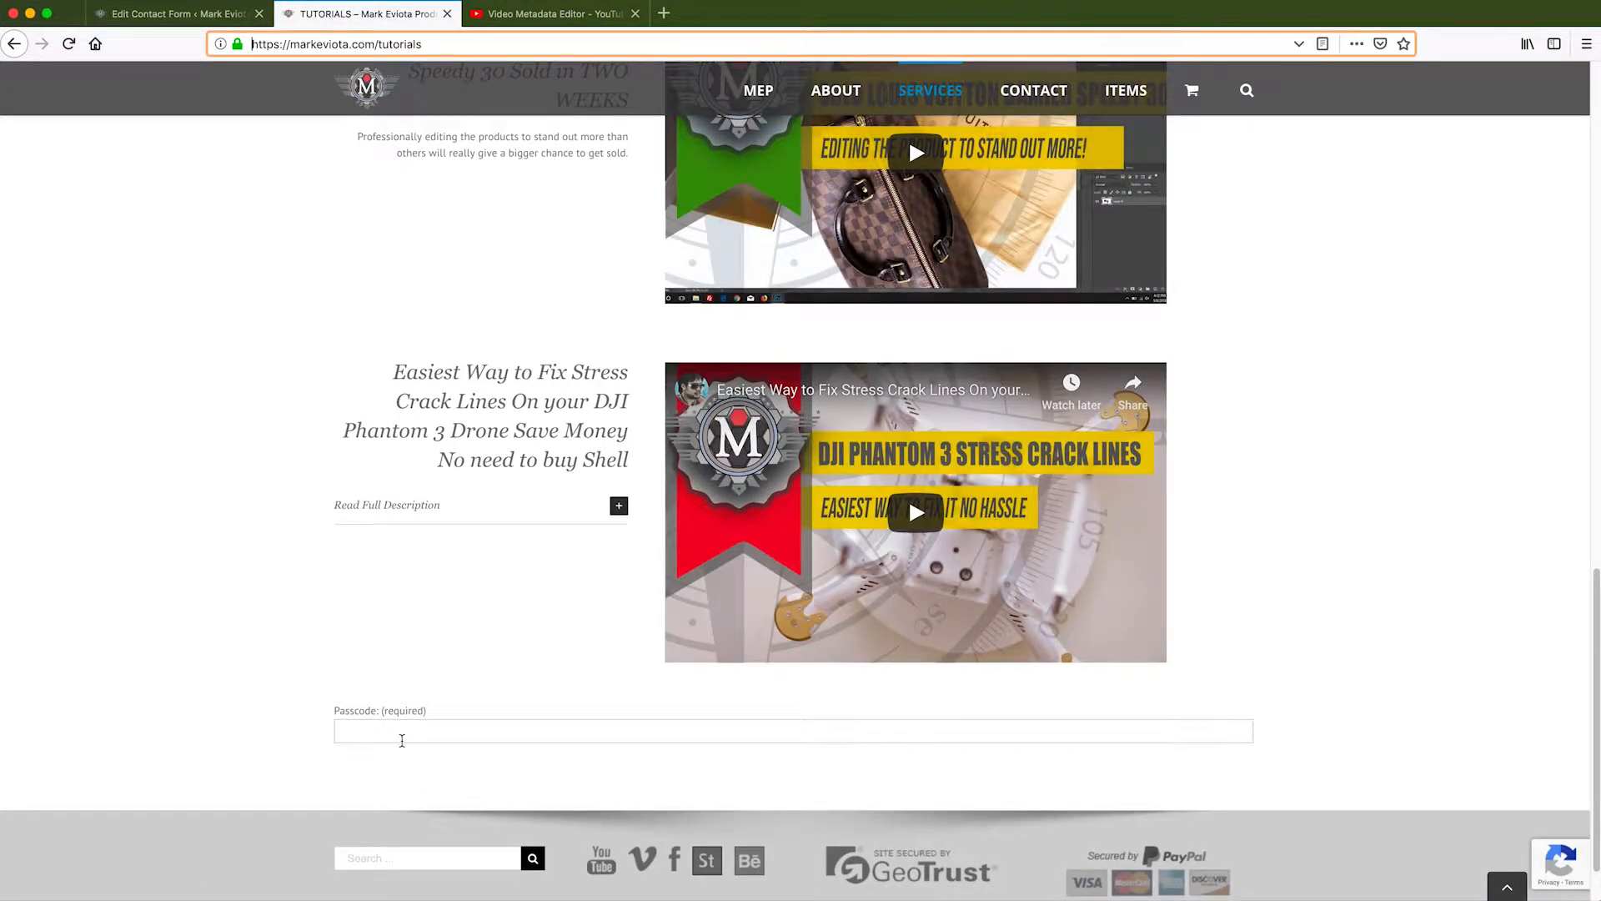
scroll(544, 595, up, 1)
scroll(544, 594, up, 10)
scroll(545, 594, down, 12)
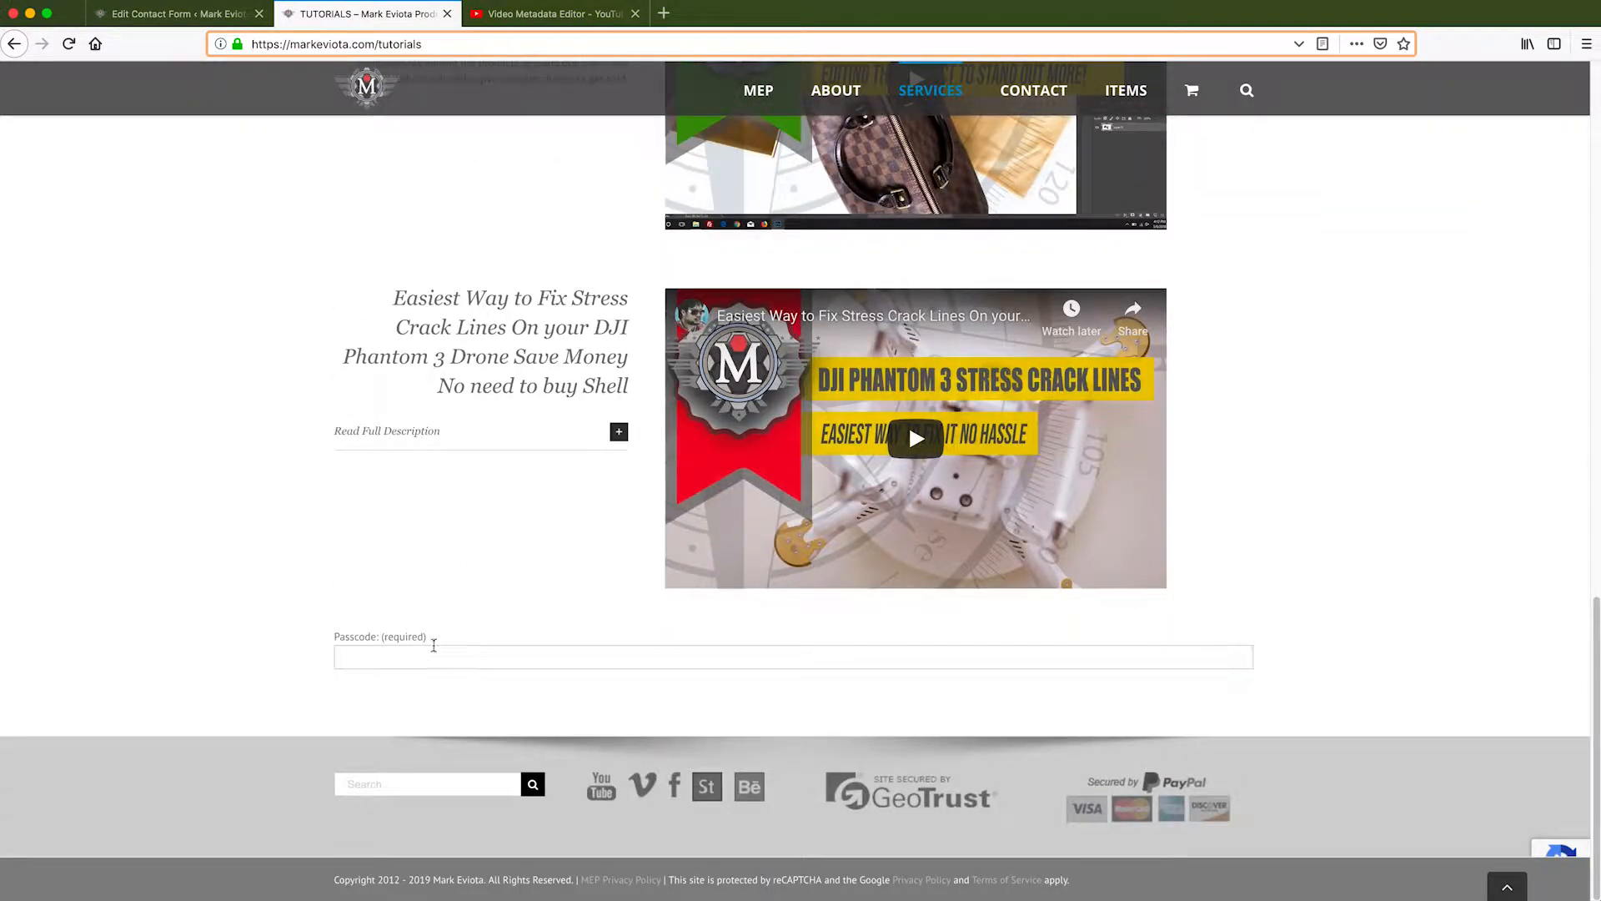
click(453, 652)
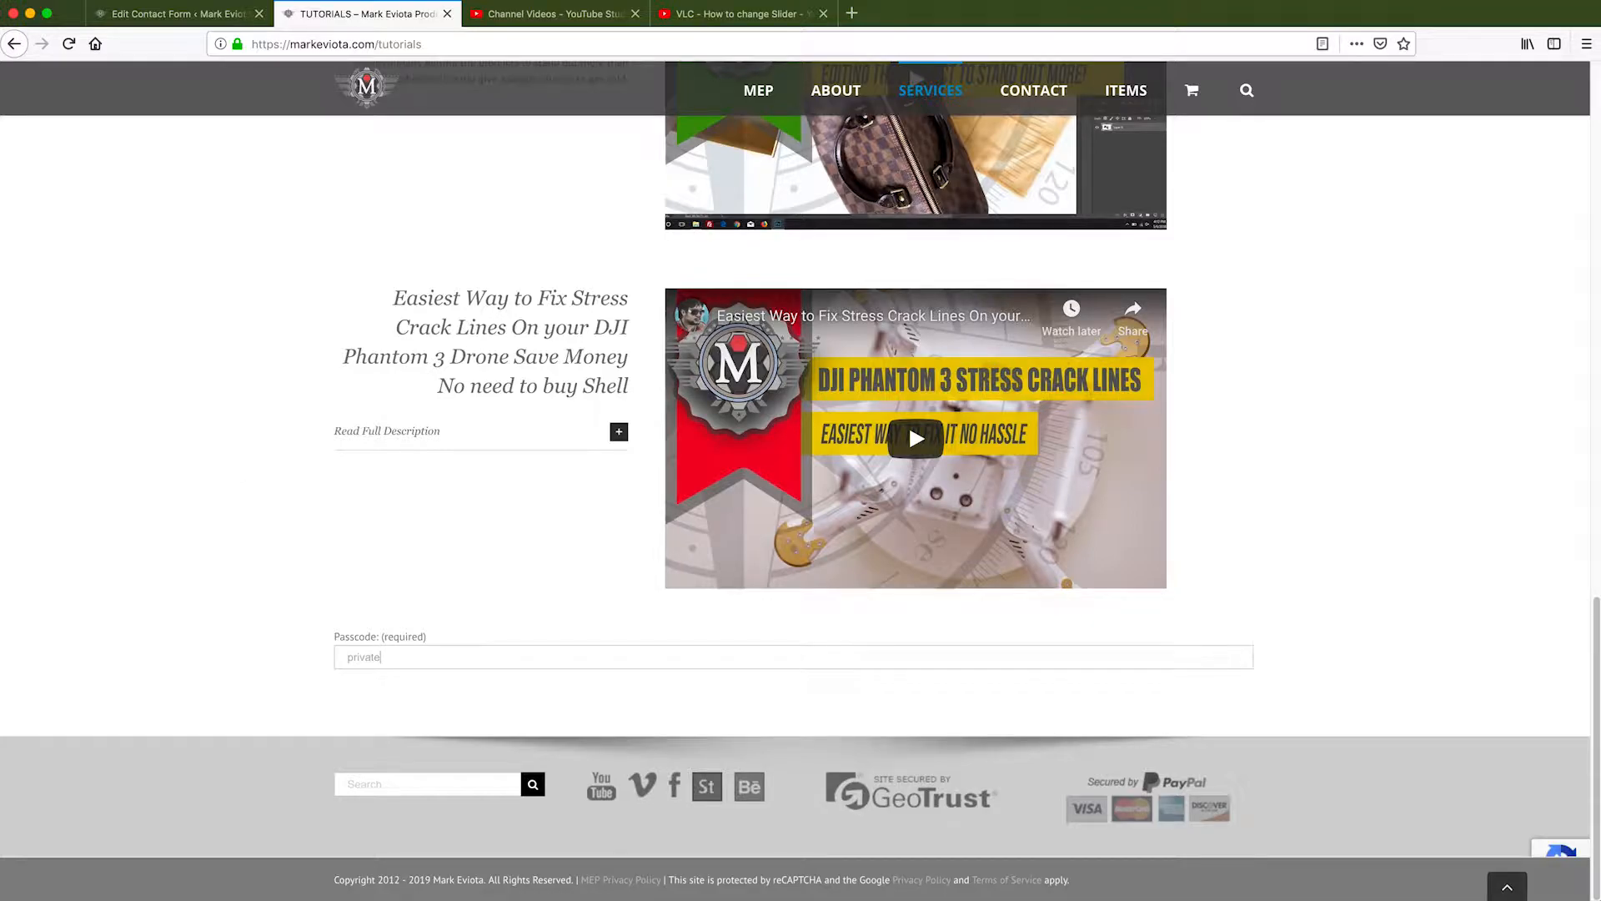
drag(389, 659, 467, 657)
text(3)
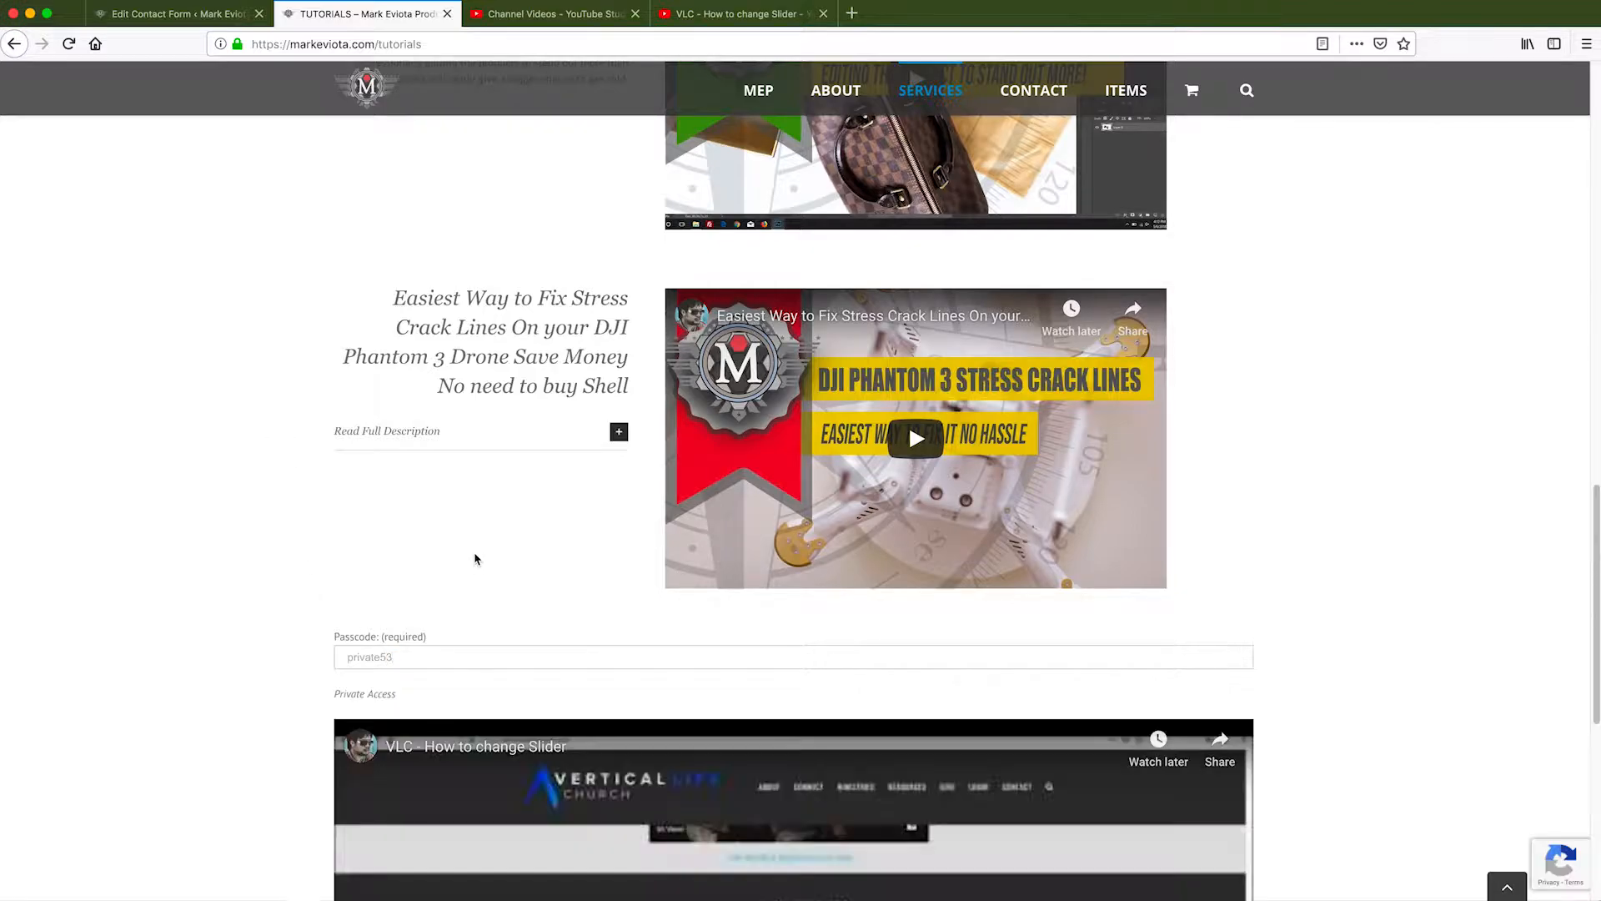
scroll(257, 621, down, 6)
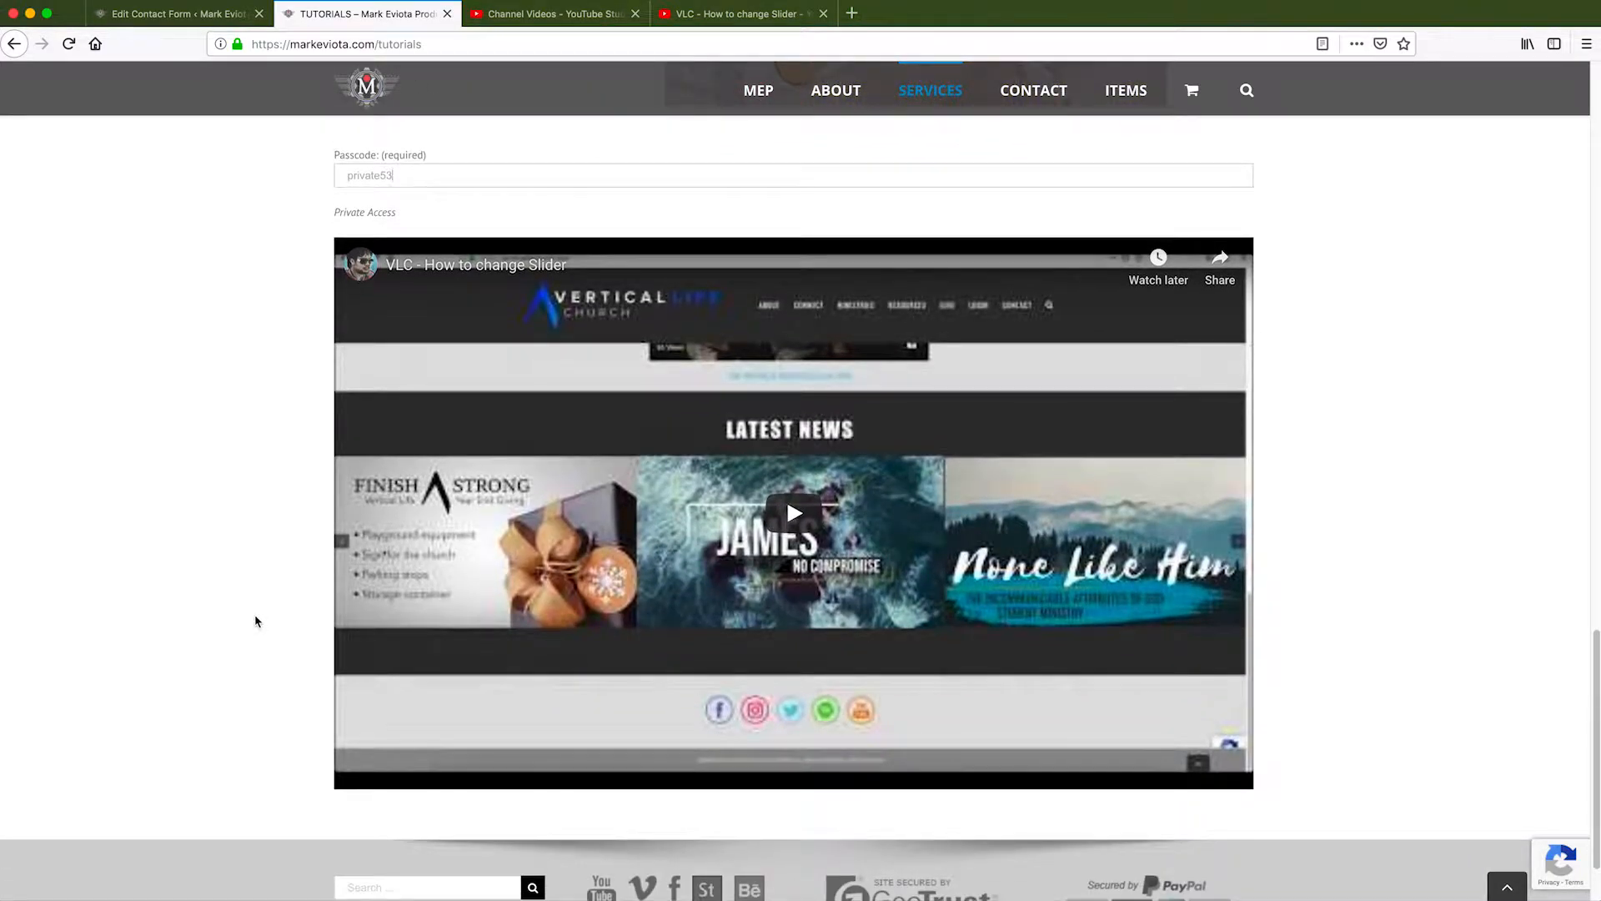
scroll(255, 619, up, 1)
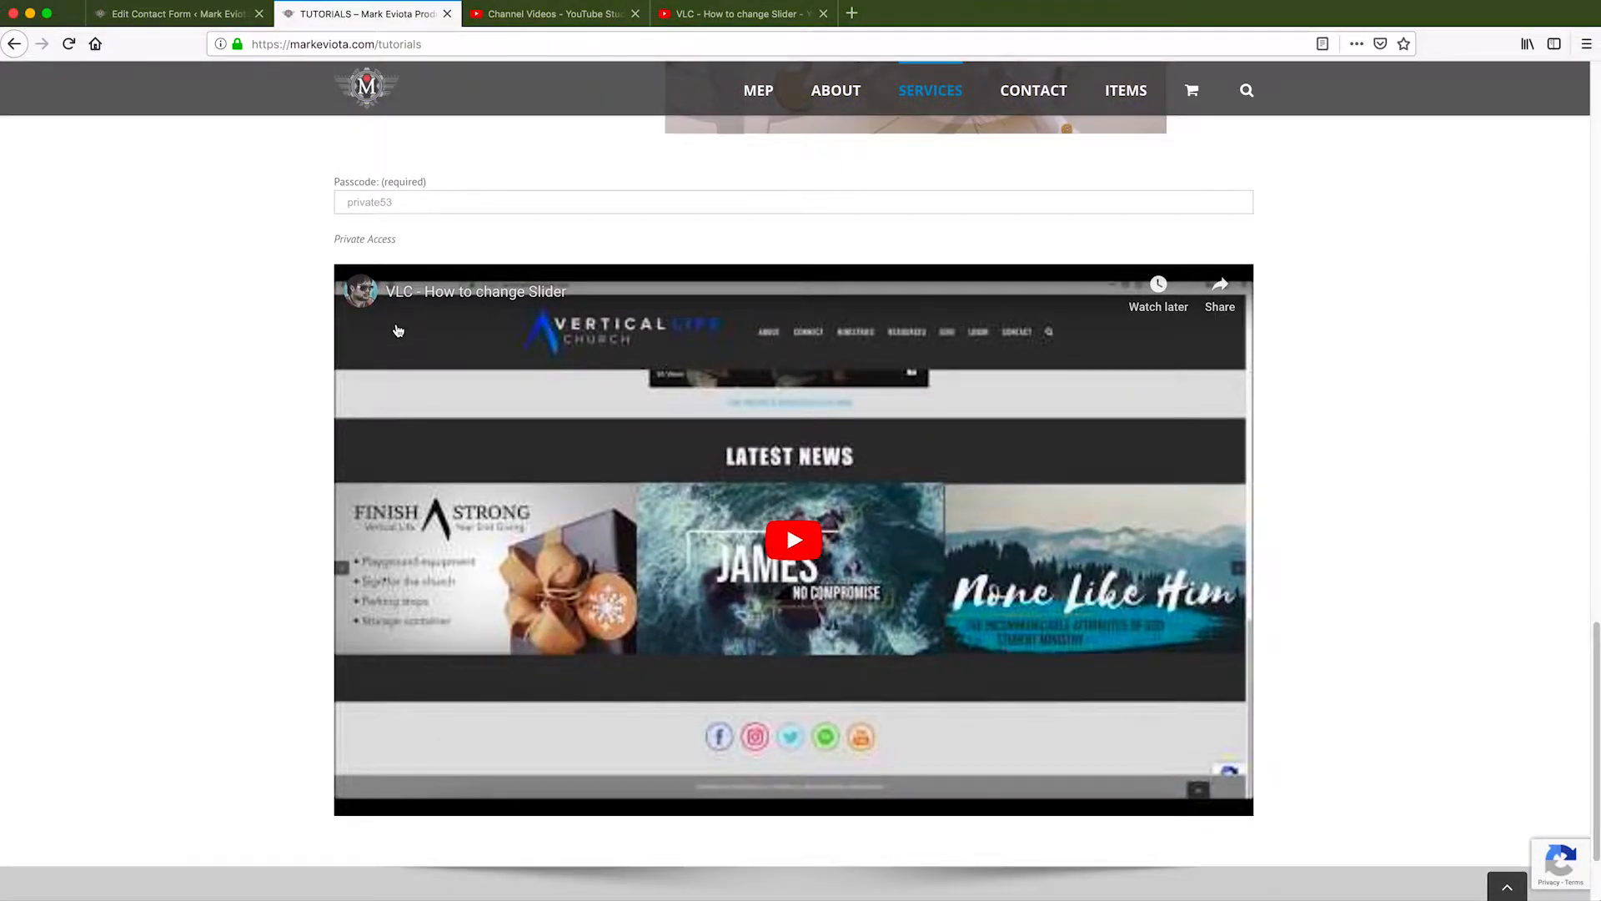
Append '5456' to break the passcode, then delete it so the correct passcode reveals the video.
click(422, 201)
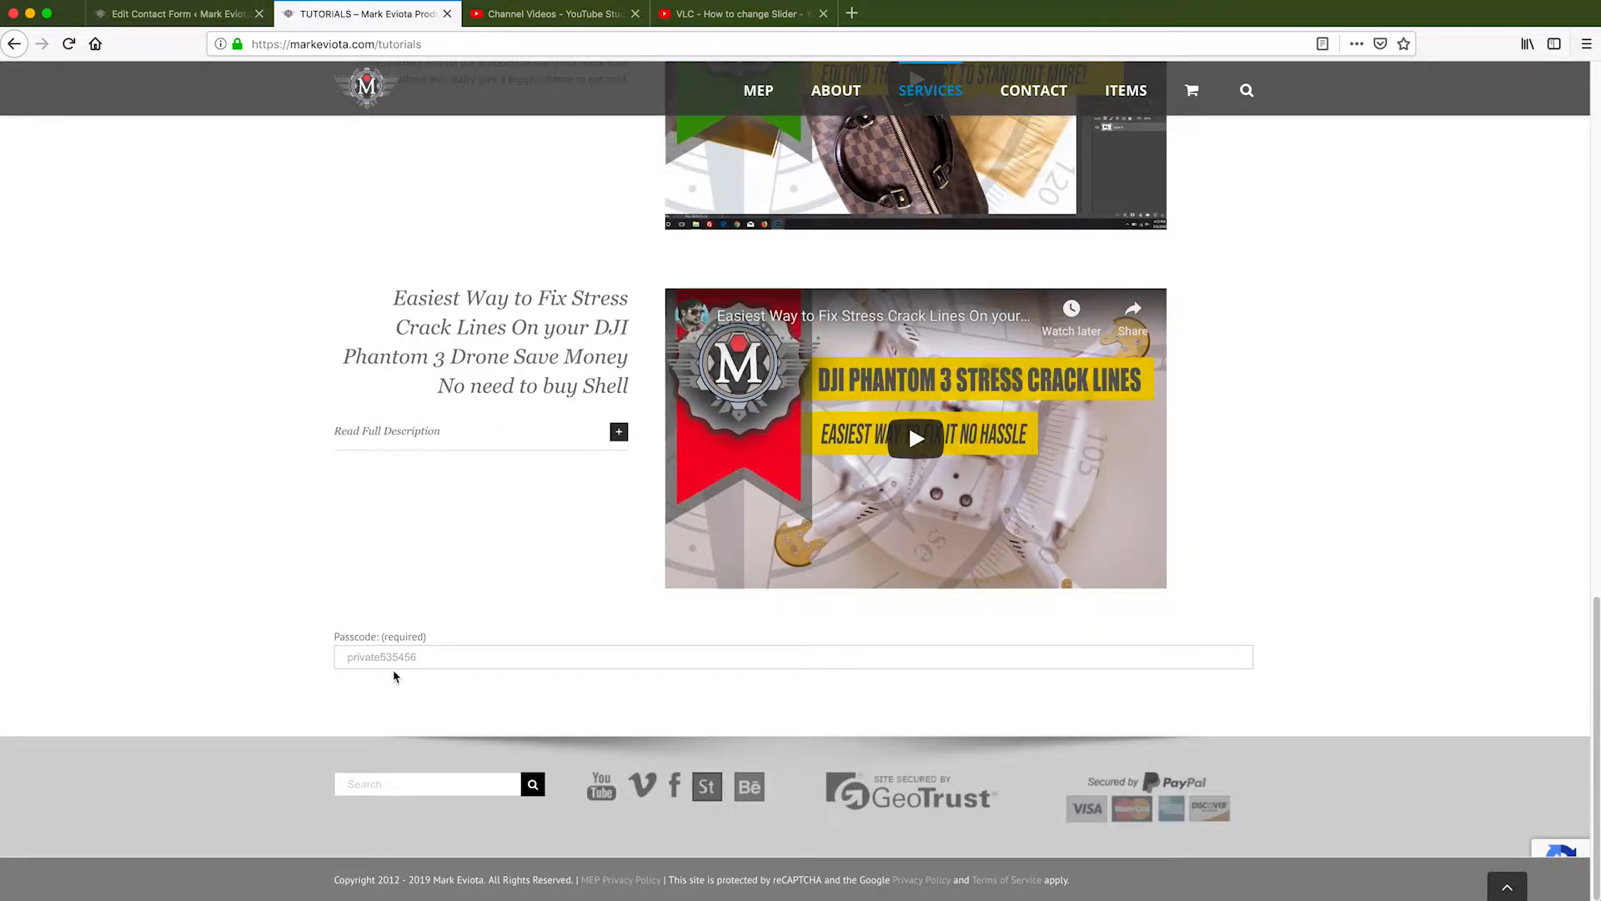
drag(391, 659, 468, 658)
key(BackSpace)
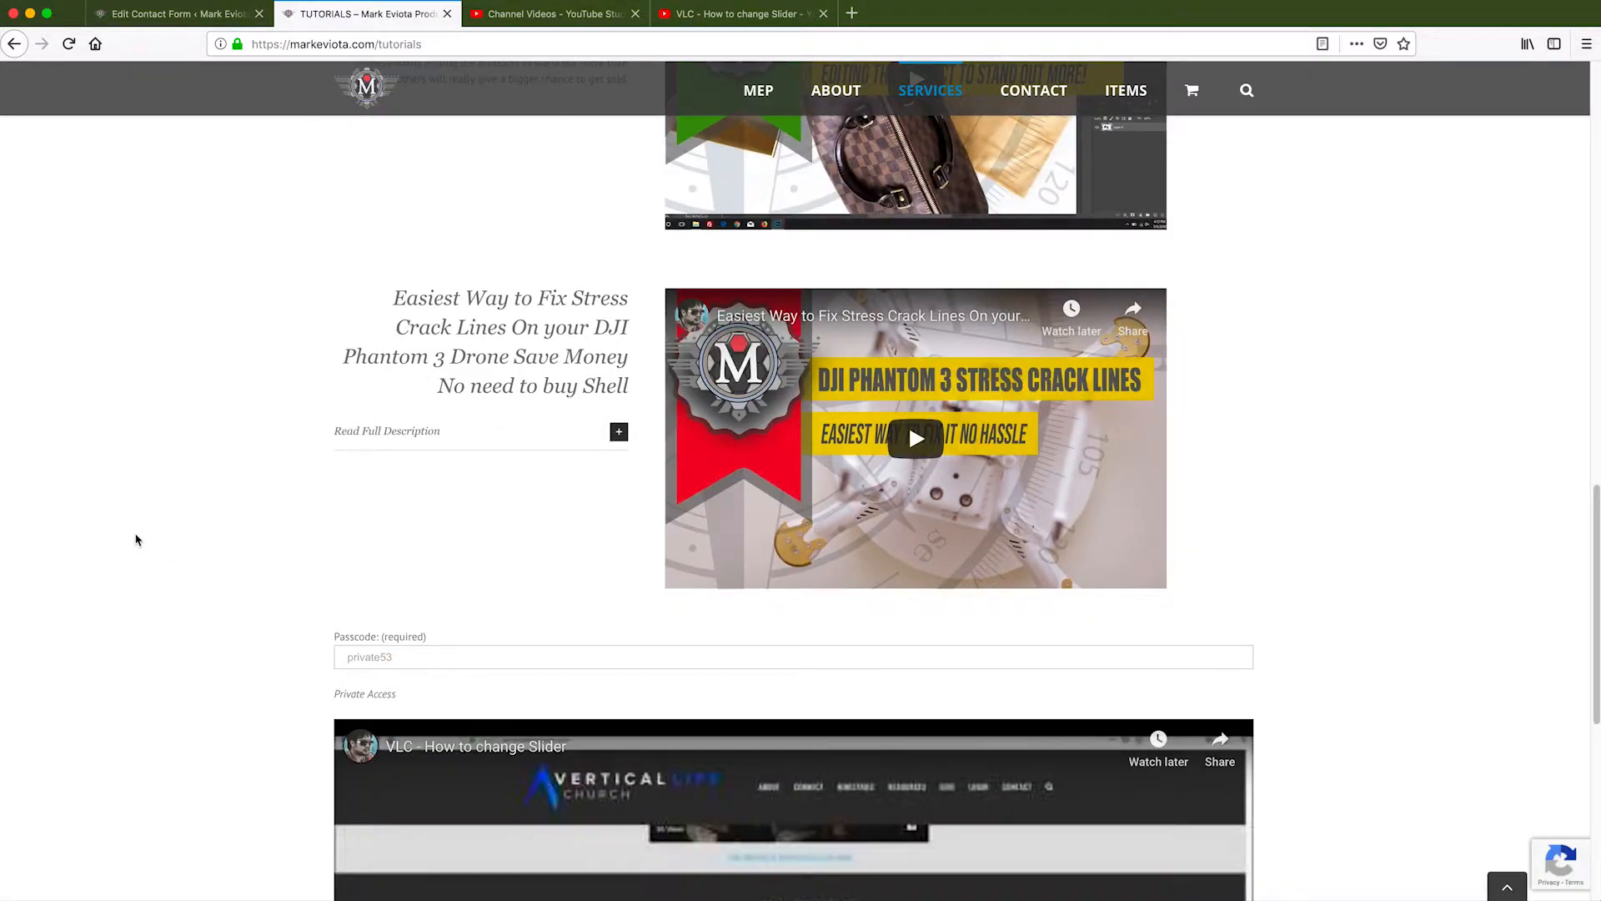
scroll(135, 541, down, 5)
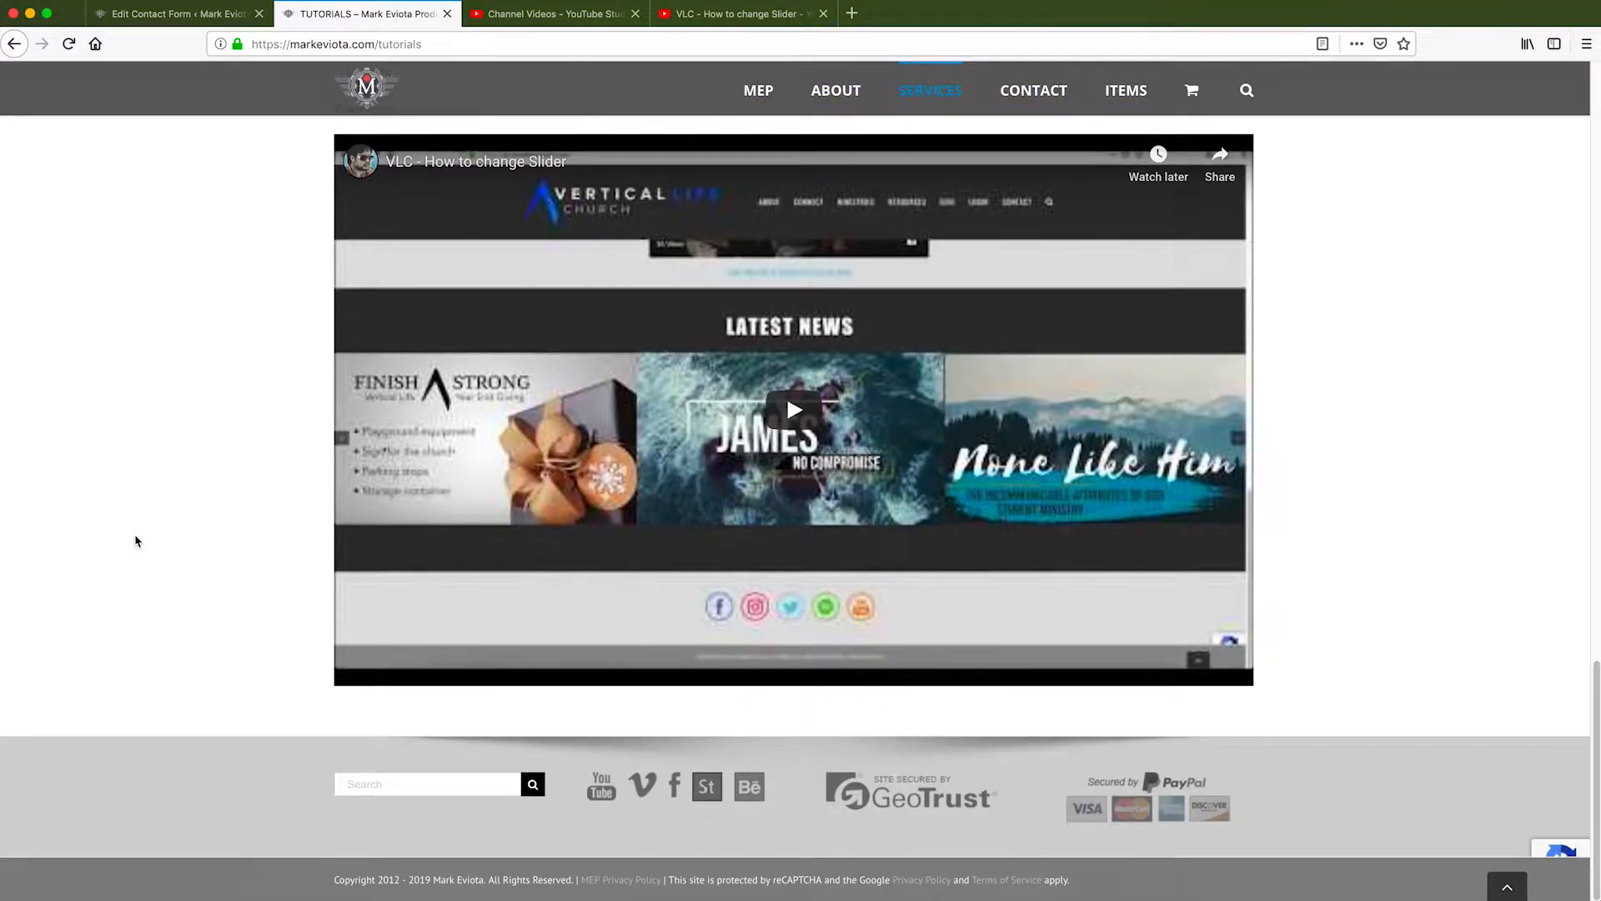